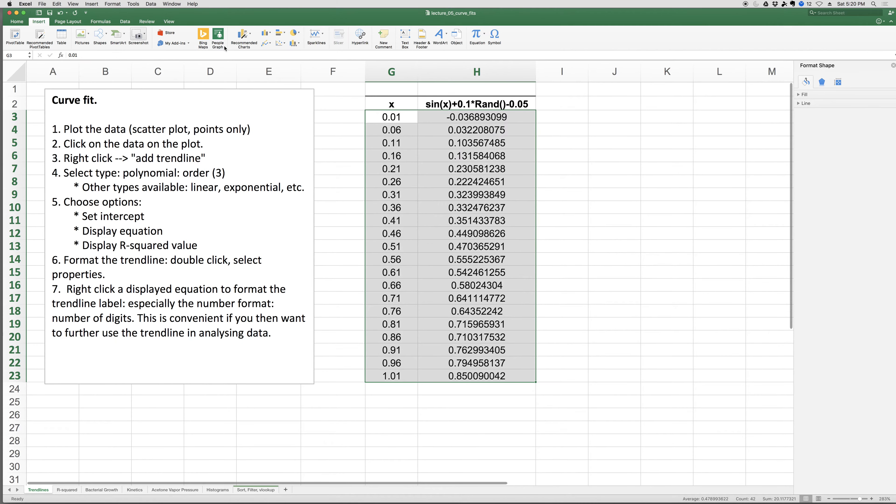
Plot the selected x and y data as a markers-only scatter chart, with a linear trendline on the series
{"action": "left_click", "coordinate": [282, 43]}
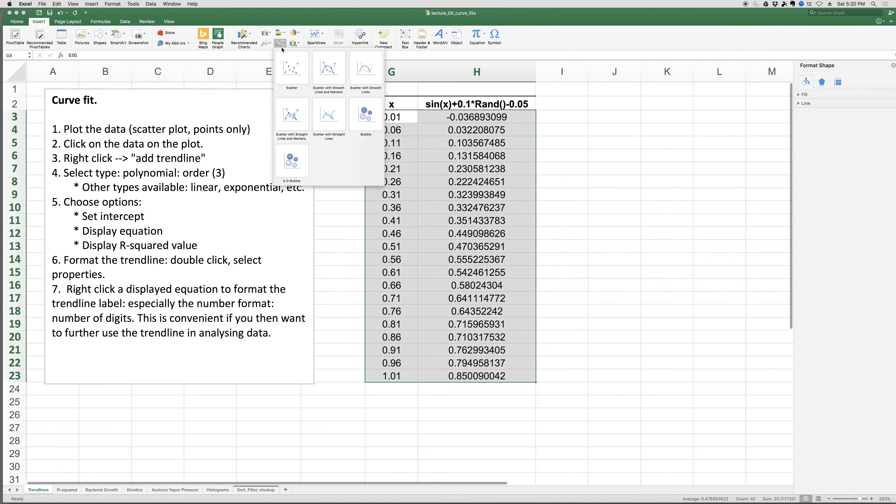
{"action": "left_click", "coordinate": [292, 69]}
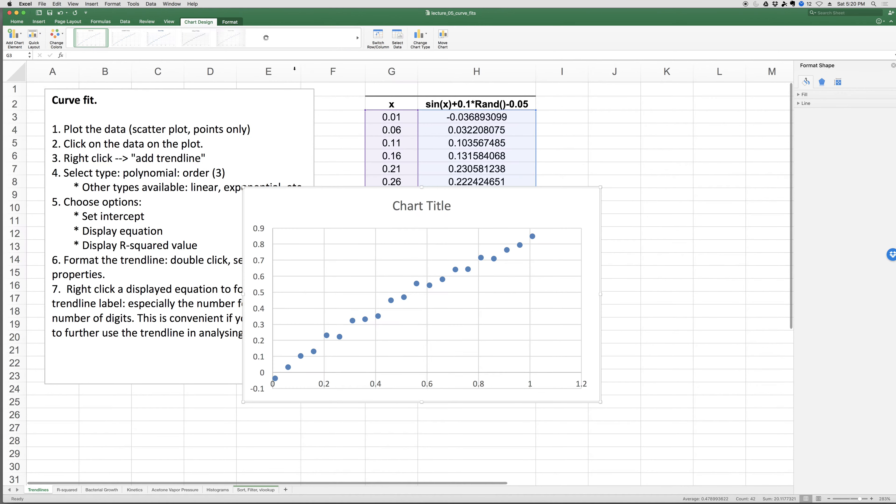
{"action": "right_click", "coordinate": [508, 253]}
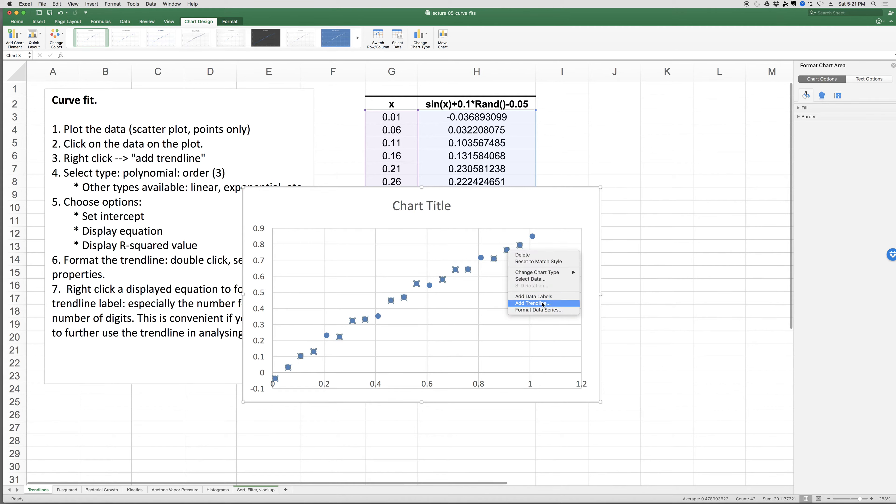
{"action": "left_click", "coordinate": [518, 305]}
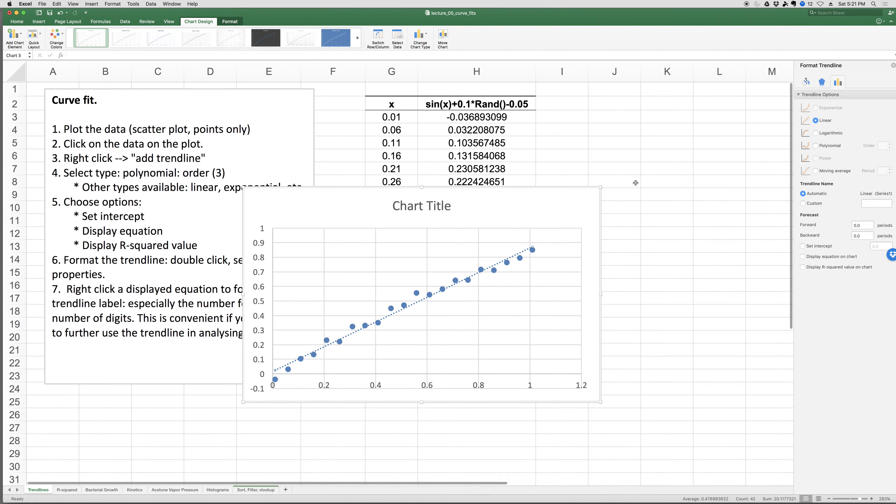
{"action": "left_click_drag", "start_coordinate": [543, 210], "coordinate": [460, 186]}
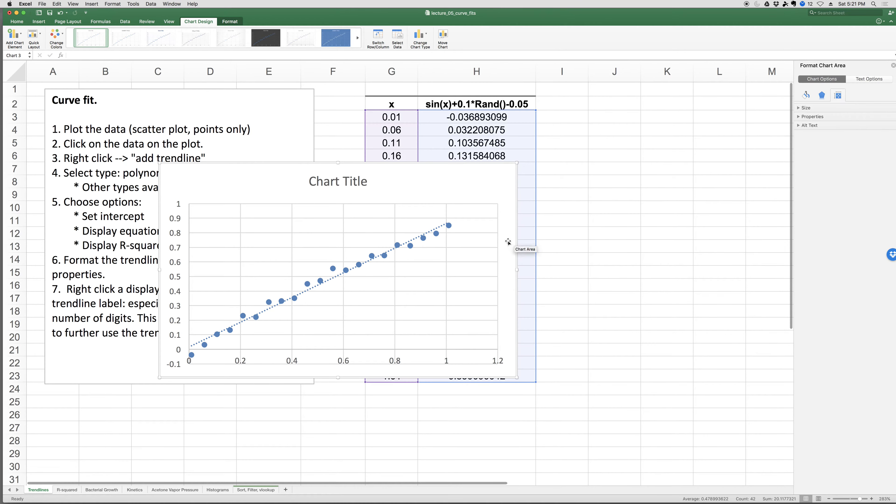
Change the trendline type to polynomial and raise its order to 6
{"action": "left_click", "coordinate": [442, 228]}
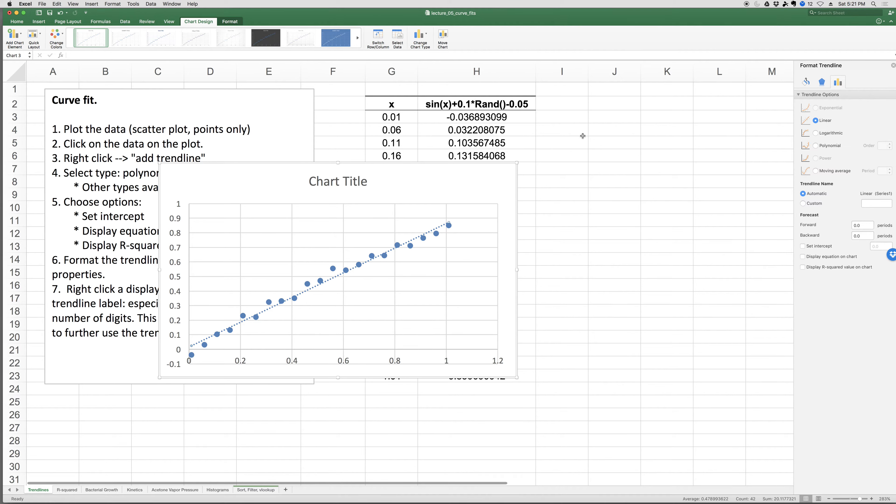
{"action": "left_click", "coordinate": [825, 146]}
{"action": "left_click", "coordinate": [890, 144]}
{"action": "left_click", "coordinate": [890, 144]}
{"action": "left_click", "coordinate": [890, 144]}
{"action": "left_click", "coordinate": [891, 144]}
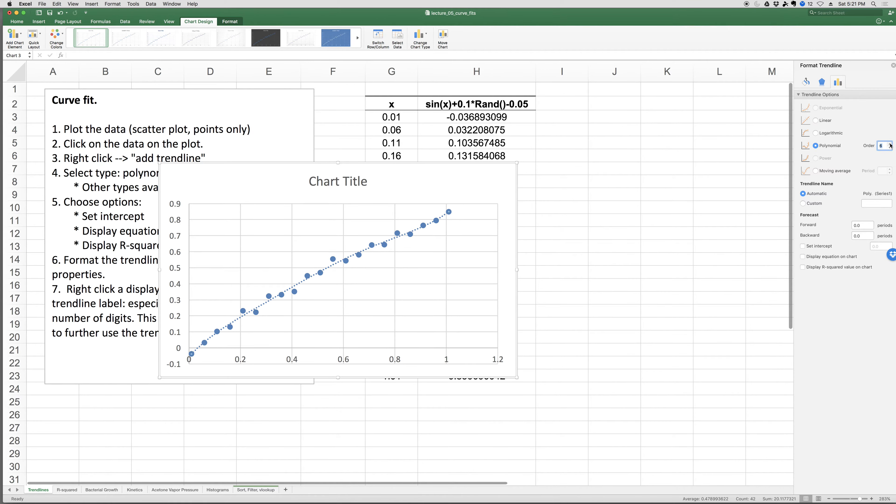
Lower the trendline's polynomial order to 2 and try a set intercept of 0.0, leaving the intercept option off
{"action": "left_click", "coordinate": [891, 148]}
{"action": "left_click", "coordinate": [890, 147]}
{"action": "left_click", "coordinate": [890, 147]}
{"action": "left_click", "coordinate": [890, 147]}
{"action": "left_click", "coordinate": [803, 246]}
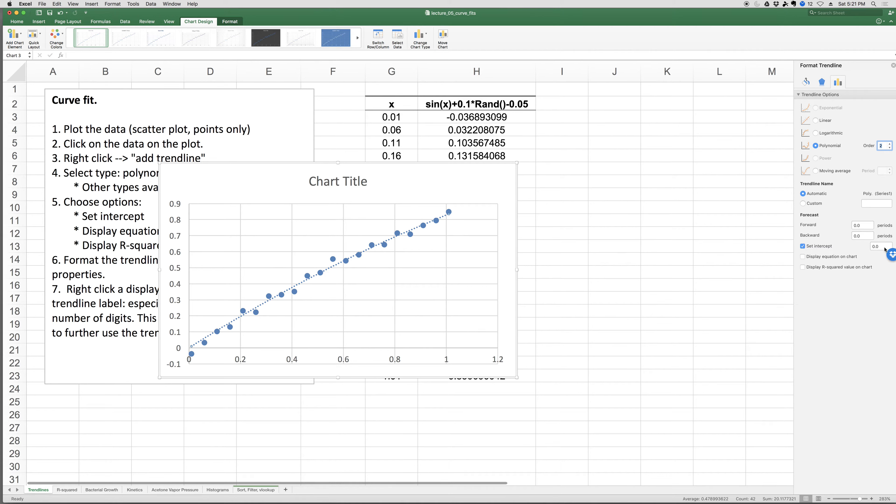
{"action": "left_click", "coordinate": [808, 246]}
Display the trendline's equation and R-squared value on the chart and delete the gridlines
{"action": "left_click", "coordinate": [803, 257]}
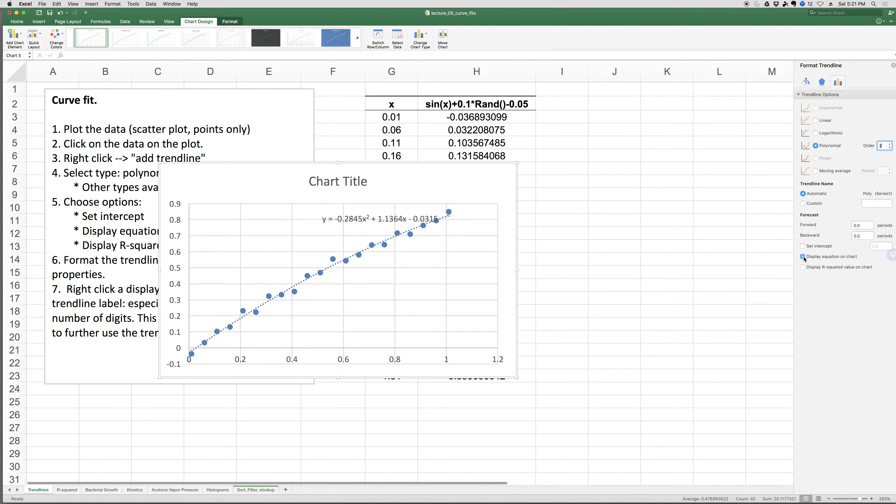
{"action": "left_click", "coordinate": [804, 267]}
{"action": "left_click", "coordinate": [472, 239]}
{"action": "key", "text": "Delete"}
Move the equation label toward the upper left of the plot and enlarge its text to font size 14
{"action": "left_click_drag", "start_coordinate": [403, 223], "coordinate": [371, 213]}
{"action": "left_click", "coordinate": [23, 22]}
{"action": "left_click", "coordinate": [116, 33]}
{"action": "left_click", "coordinate": [116, 33]}
{"action": "left_click", "coordinate": [116, 32]}
{"action": "left_click", "coordinate": [116, 33]}
{"action": "left_click", "coordinate": [117, 33]}
{"action": "left_click", "coordinate": [394, 171]}
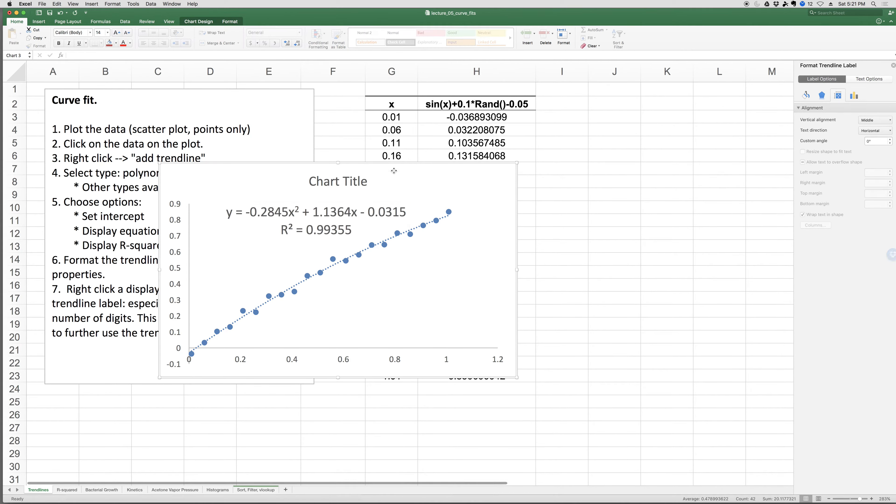
Format the numbers in the trendline equation label as Scientific with 2 decimal places
{"action": "left_click", "coordinate": [350, 210]}
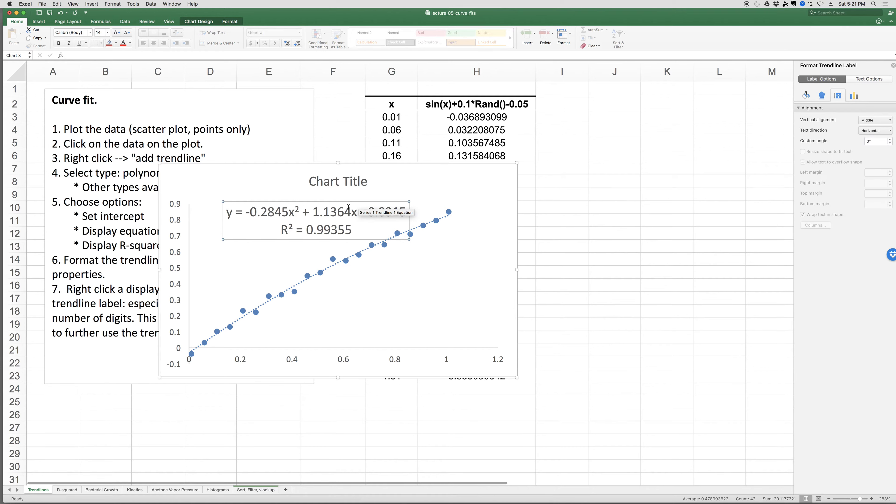
{"action": "right_click", "coordinate": [349, 203]}
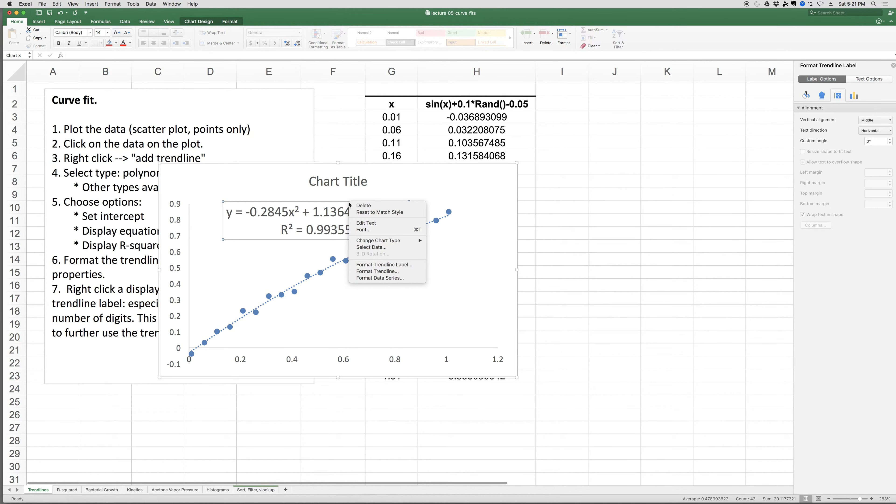
{"action": "left_click", "coordinate": [384, 264]}
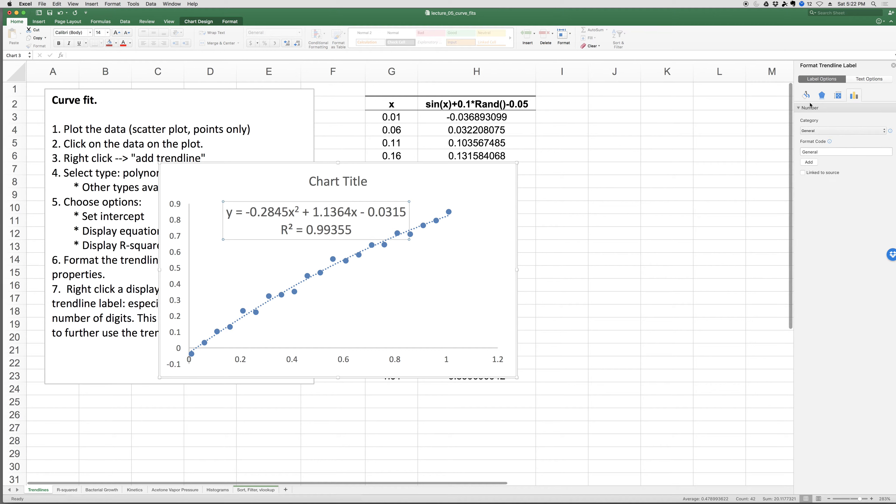
{"action": "left_click", "coordinate": [822, 131]}
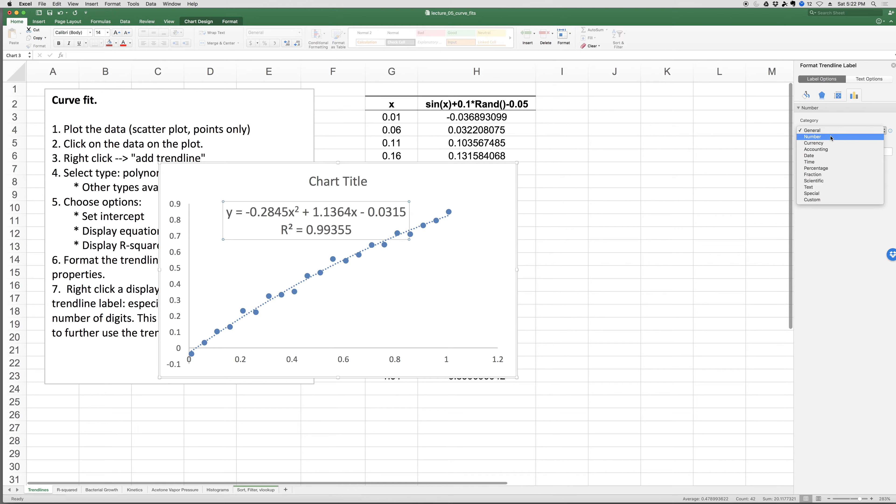
{"action": "left_click", "coordinate": [831, 136]}
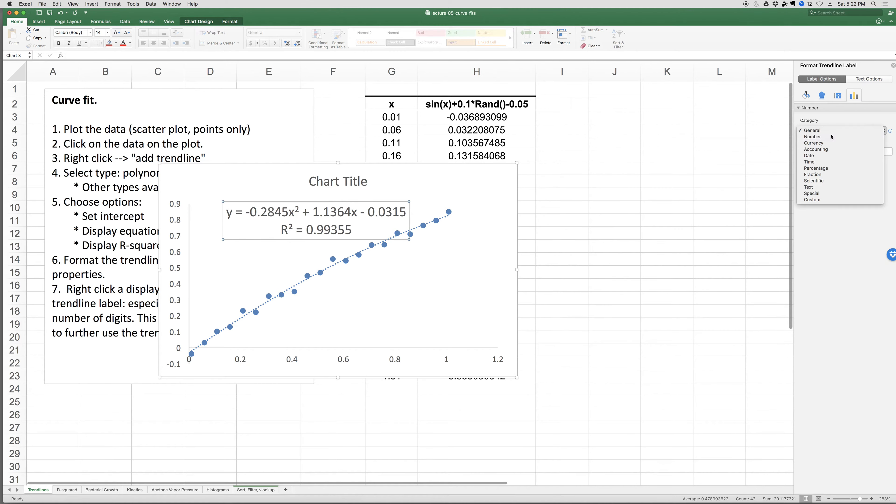
{"action": "left_click", "coordinate": [861, 130]}
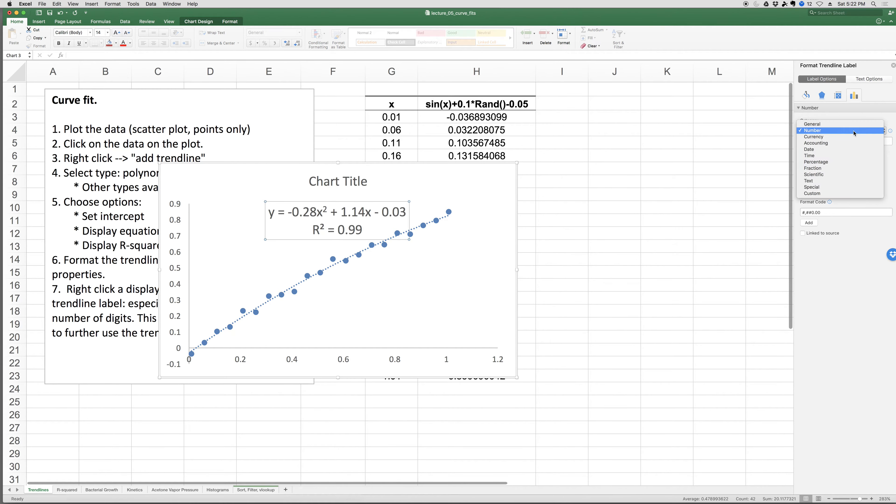
{"action": "left_click", "coordinate": [845, 174]}
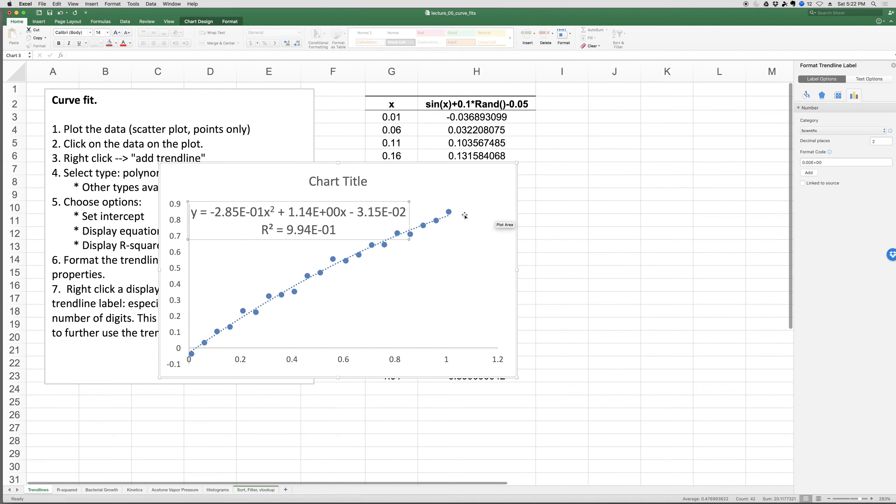
Examine the line formatting options of the trendline
{"action": "left_click", "coordinate": [436, 233]}
{"action": "left_click", "coordinate": [430, 224]}
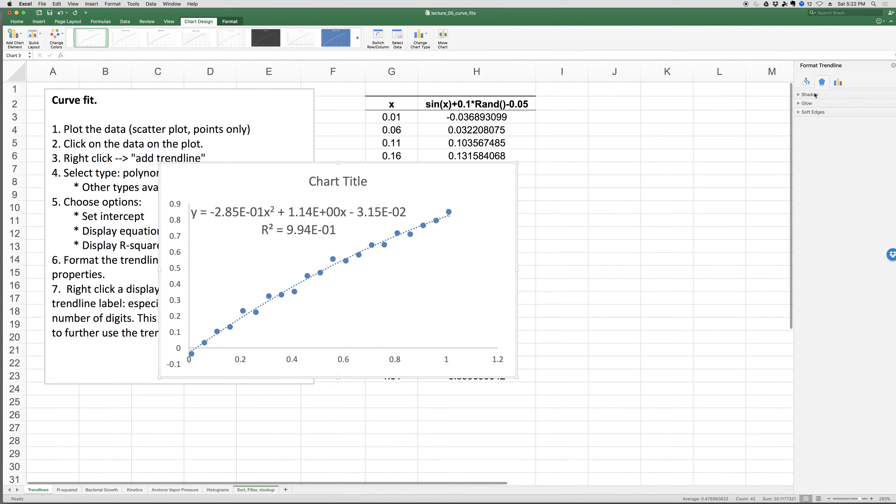
{"action": "left_click", "coordinate": [809, 84]}
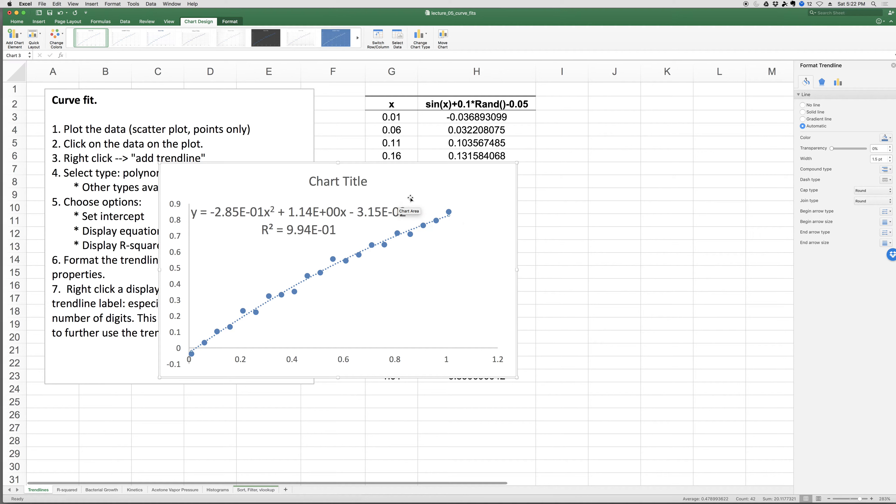
Open the formatting options of the data series and move the chart lower, mostly clear of the instruction text
{"action": "left_click_drag", "start_coordinate": [411, 188], "coordinate": [401, 209]}
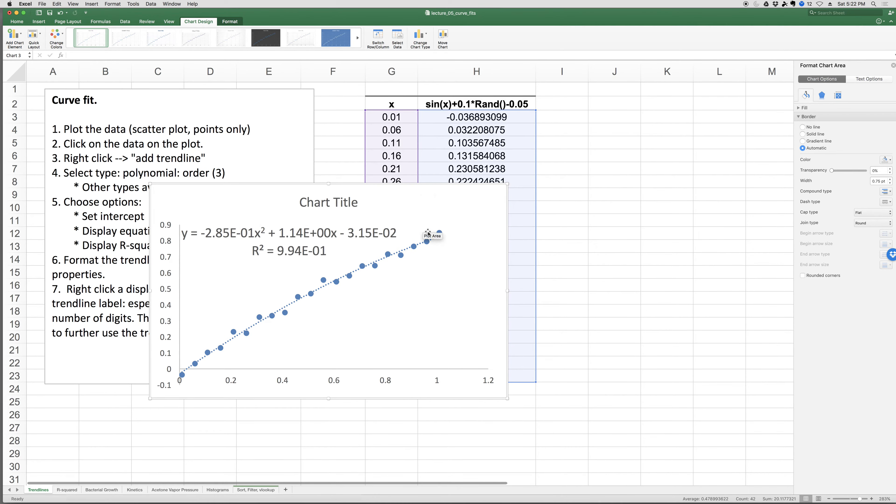
{"action": "right_click", "coordinate": [438, 234]}
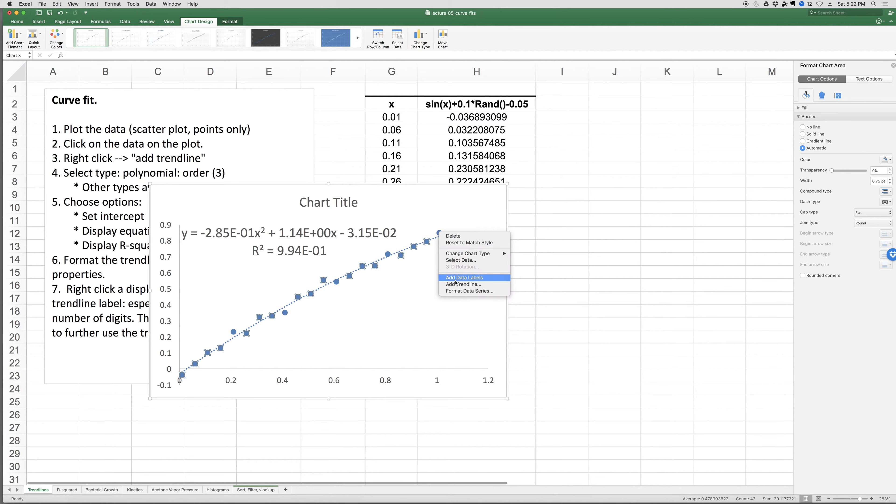
{"action": "left_click", "coordinate": [470, 291]}
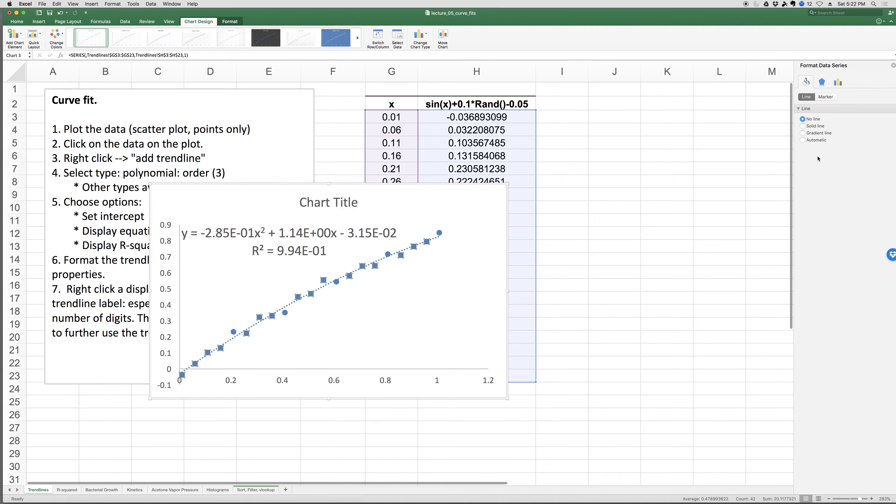
{"action": "left_click_drag", "start_coordinate": [449, 210], "coordinate": [597, 248]}
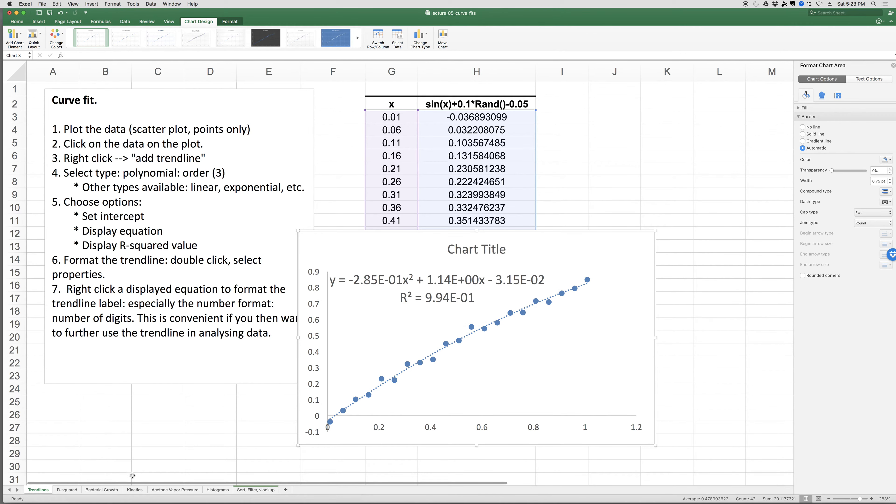
On the R-squared sheet, plot F3:G23 as a markers-only scatter chart and move it down to start around row 14
{"action": "left_click", "coordinate": [66, 490]}
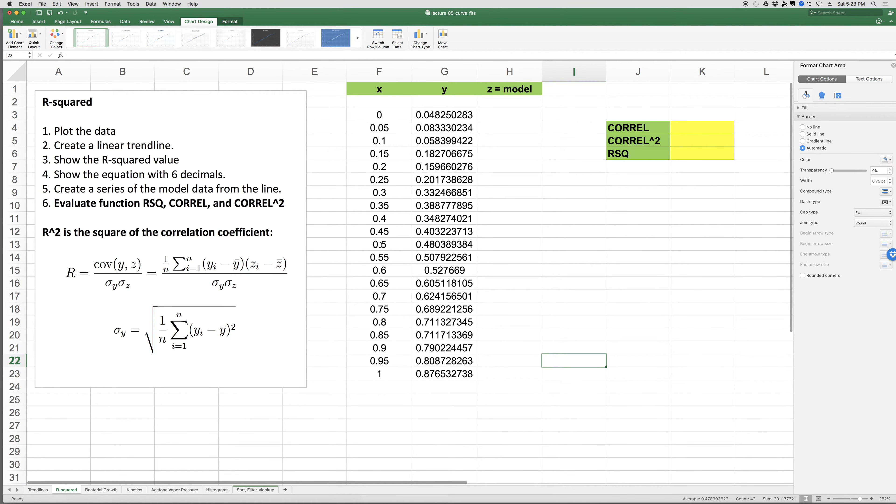
{"action": "left_click_drag", "start_coordinate": [390, 115], "coordinate": [444, 374]}
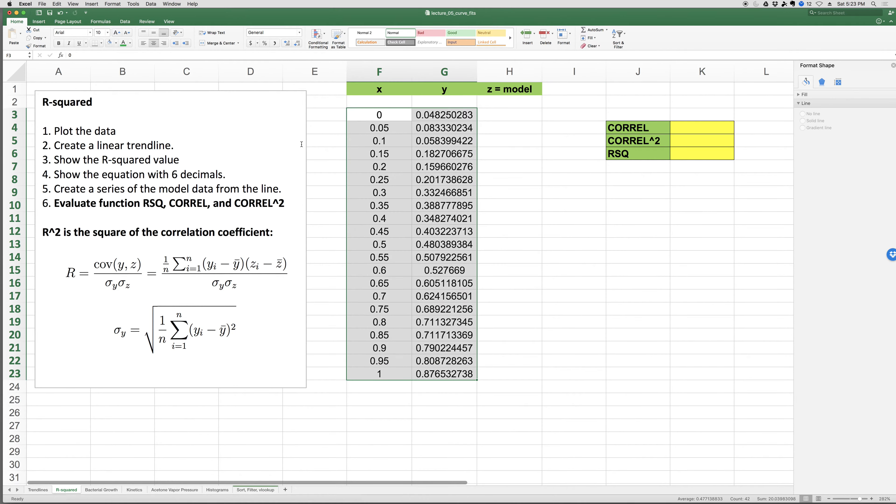
{"action": "left_click", "coordinate": [39, 22]}
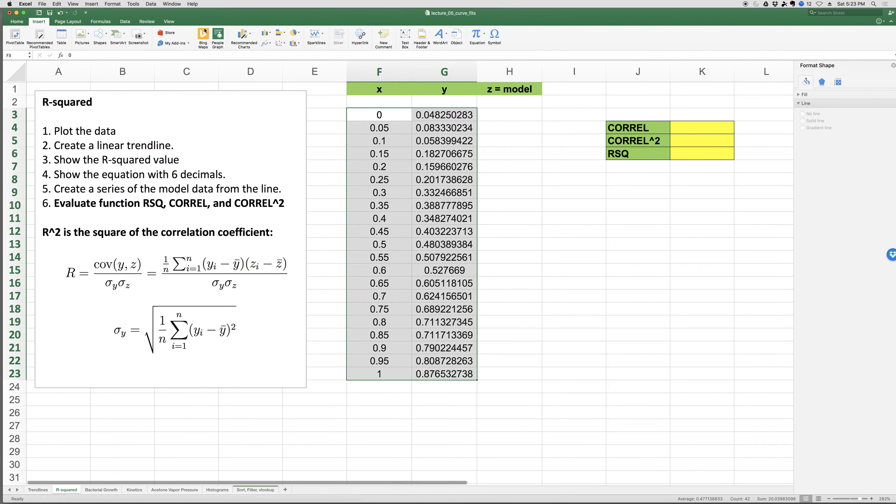
{"action": "left_click", "coordinate": [280, 43]}
{"action": "left_click", "coordinate": [292, 70]}
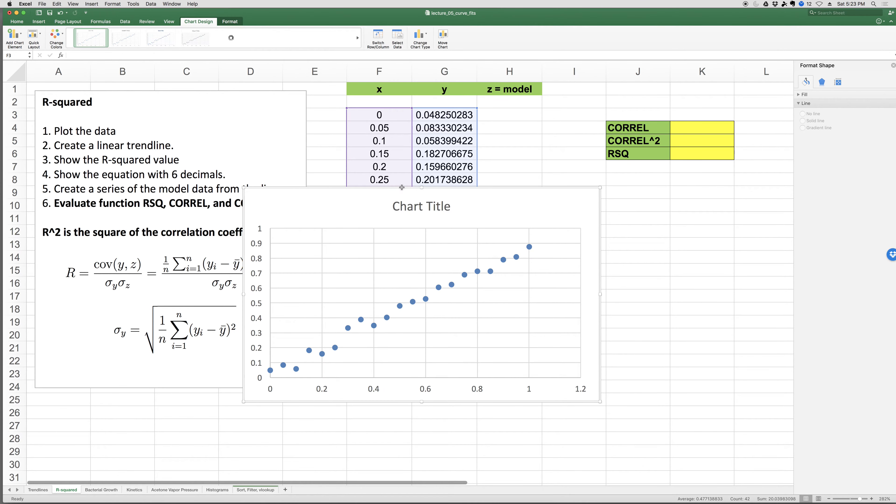
{"action": "left_click_drag", "start_coordinate": [483, 203], "coordinate": [439, 267]}
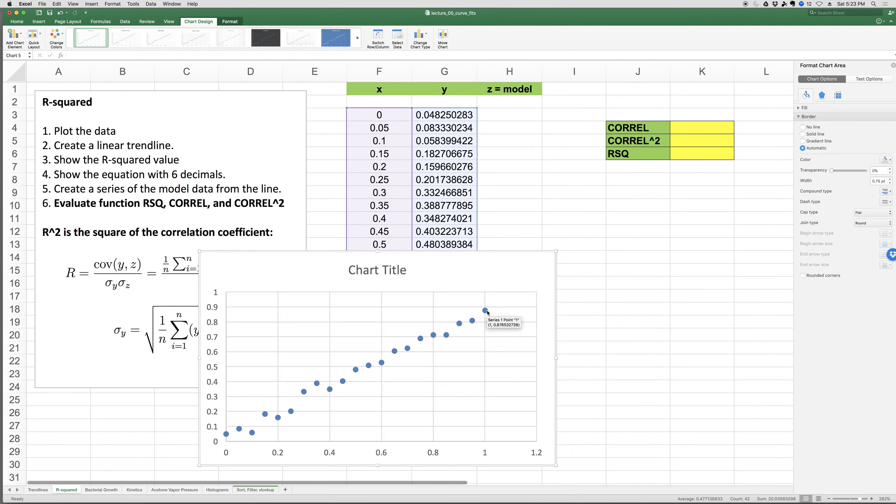
Add a linear trendline to the plotted series and display its equation and R-squared value on the chart
{"action": "right_click", "coordinate": [486, 312]}
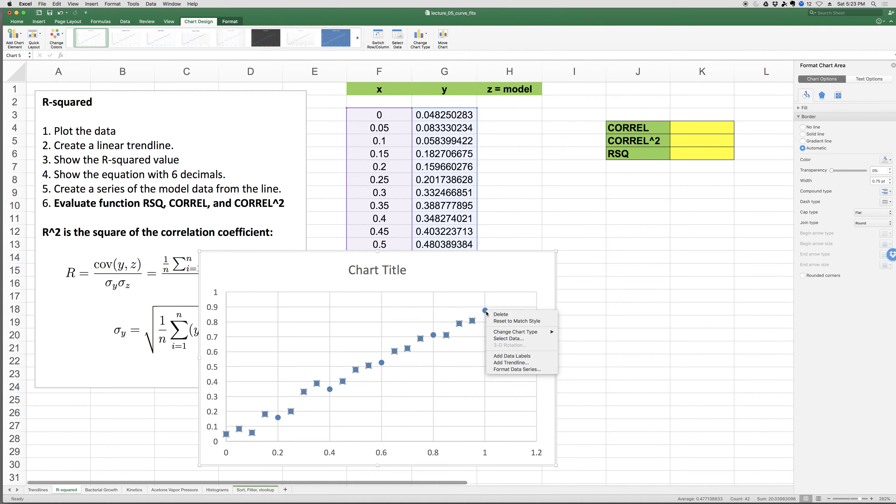
{"action": "left_click", "coordinate": [509, 364]}
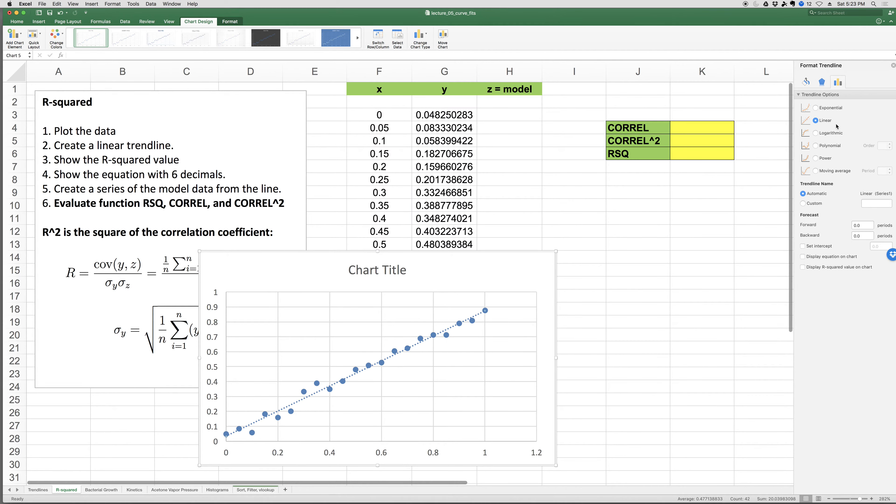
{"action": "left_click", "coordinate": [810, 257]}
{"action": "left_click", "coordinate": [811, 268]}
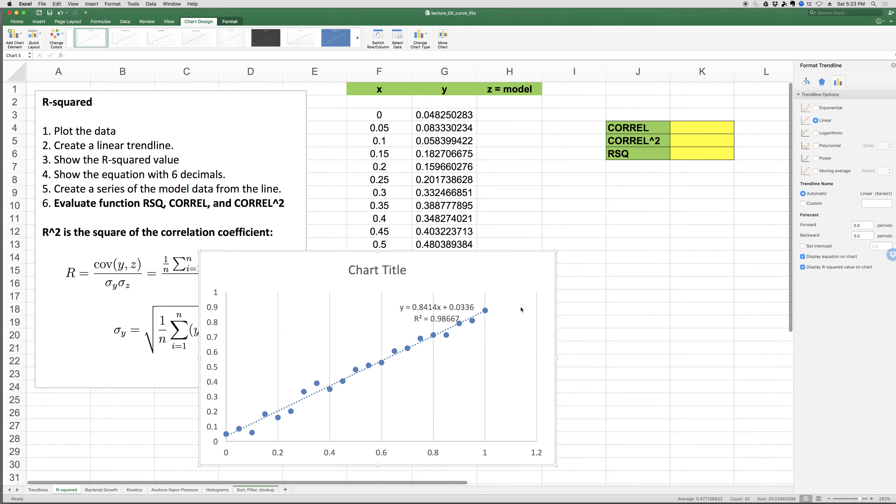
Delete the gridlines from the R-squared sheet's scatter chart
{"action": "left_click", "coordinate": [541, 313]}
{"action": "left_click", "coordinate": [380, 305]}
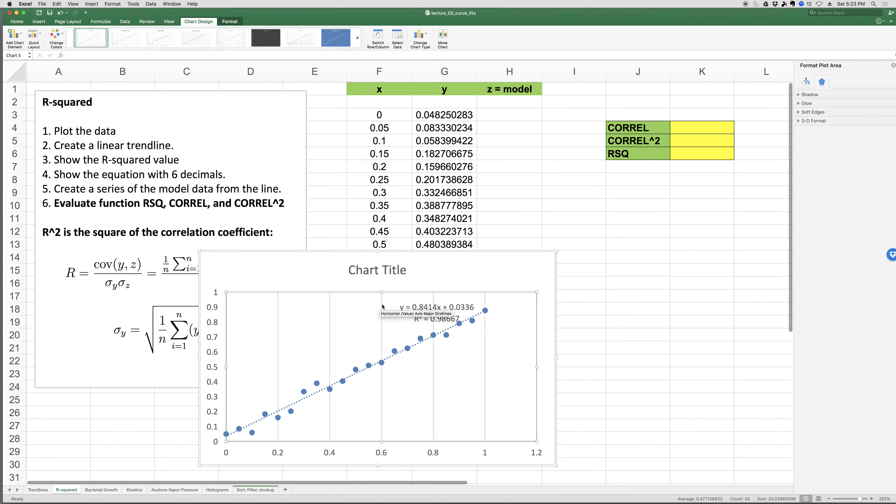
{"action": "left_click", "coordinate": [382, 306]}
{"action": "key", "text": "Delete"}
{"action": "left_click", "coordinate": [337, 288]}
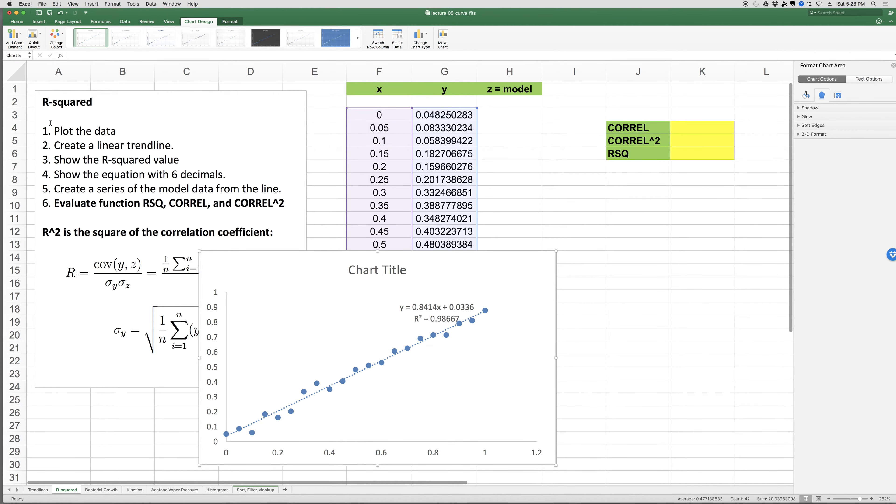
Enlarge all the text in the R-squared sheet's chart to font size 14
{"action": "mouse_move", "coordinate": [0, 0]}
{"action": "left_click", "coordinate": [17, 21]}
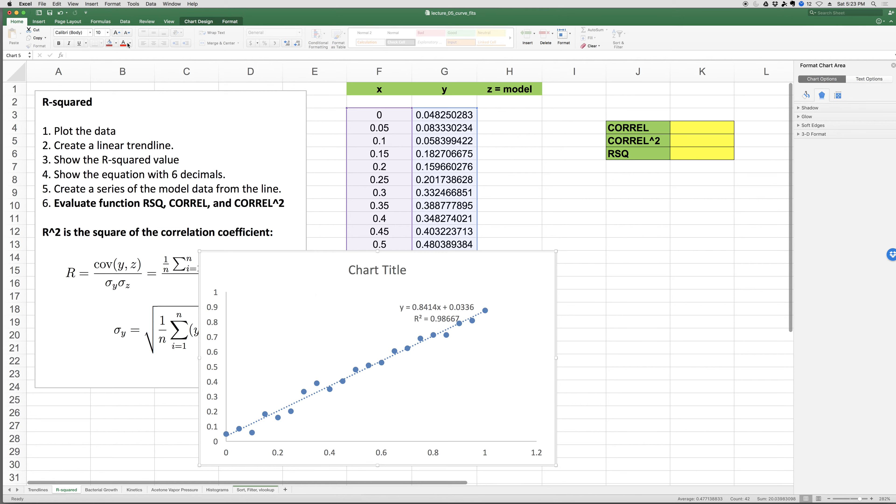
{"action": "left_click", "coordinate": [116, 33]}
{"action": "left_click", "coordinate": [116, 33]}
{"action": "left_click", "coordinate": [116, 32]}
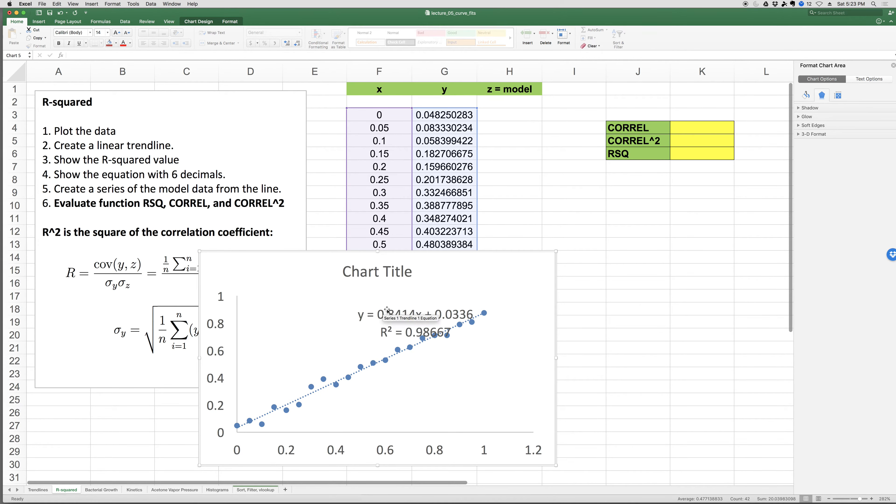
Move the trendline label clear of the data points and format its numbers as Scientific with 6 decimal places
{"action": "left_click_drag", "start_coordinate": [415, 320], "coordinate": [371, 310]}
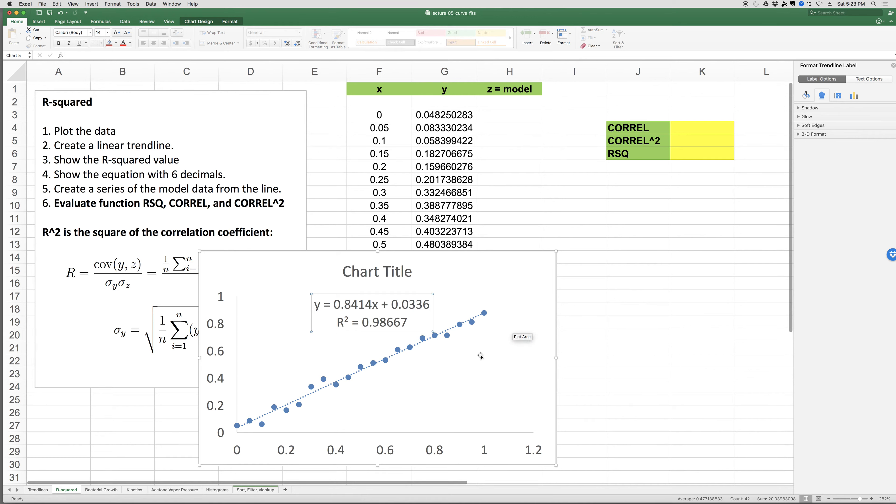
{"action": "right_click", "coordinate": [424, 292]}
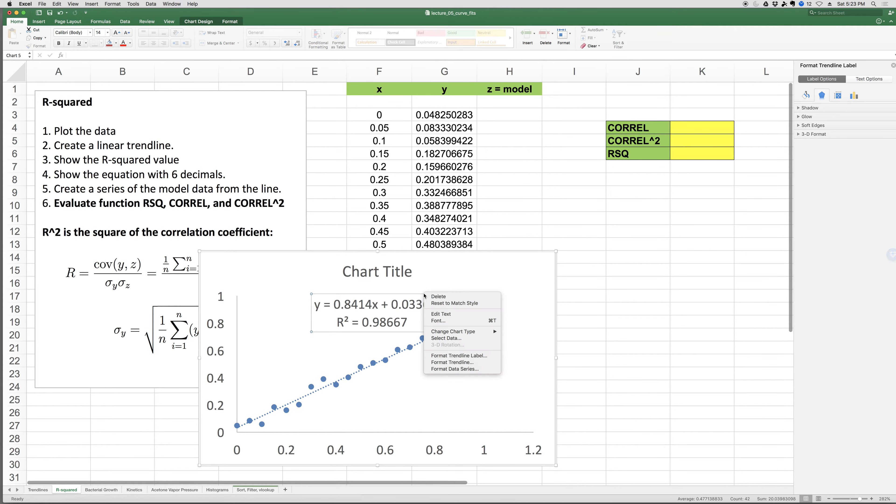
{"action": "left_click", "coordinate": [459, 355]}
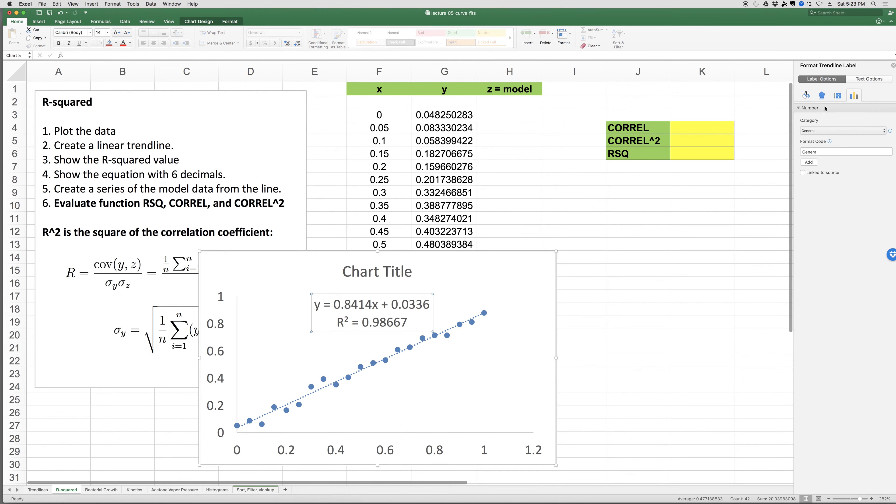
{"action": "left_click", "coordinate": [824, 132]}
{"action": "left_click", "coordinate": [828, 182]}
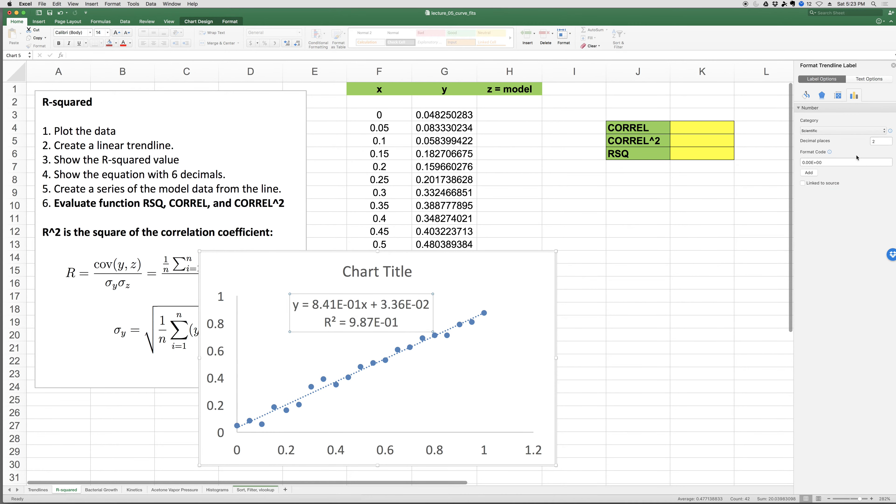
{"action": "left_click", "coordinate": [879, 140]}
{"action": "type", "text": "6"}
Move the chart off columns G and H, enter =8.414477E-1*F3+3.5538E-2 in H3 and fill it down to H23
{"action": "left_click_drag", "start_coordinate": [412, 294], "coordinate": [324, 261]}
{"action": "left_click", "coordinate": [510, 115]}
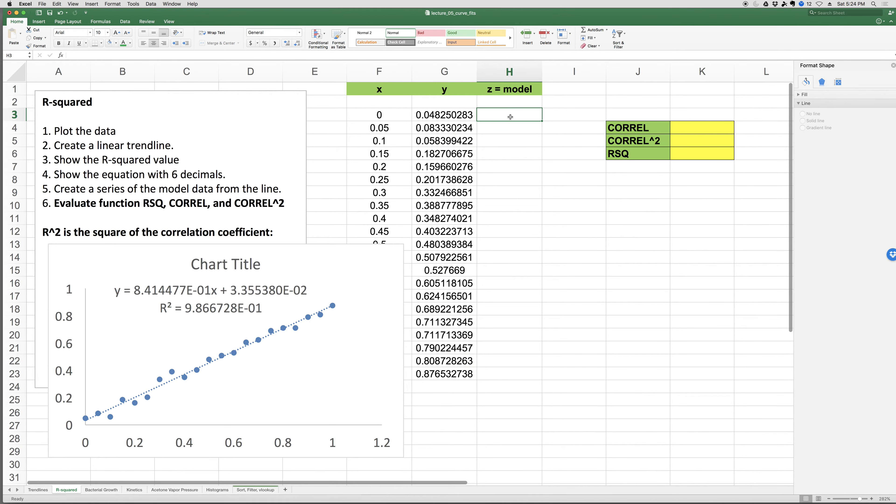
{"action": "type", "text": "=8."}
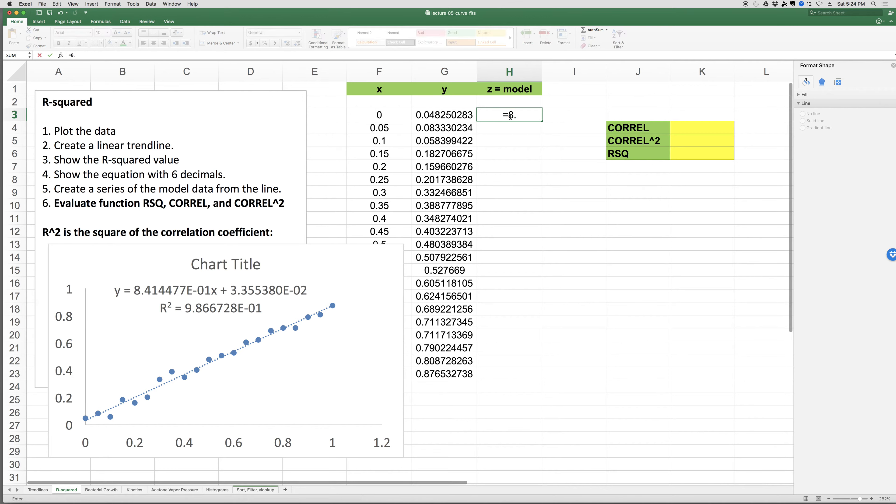
{"action": "type", "text": "414477E-1*"}
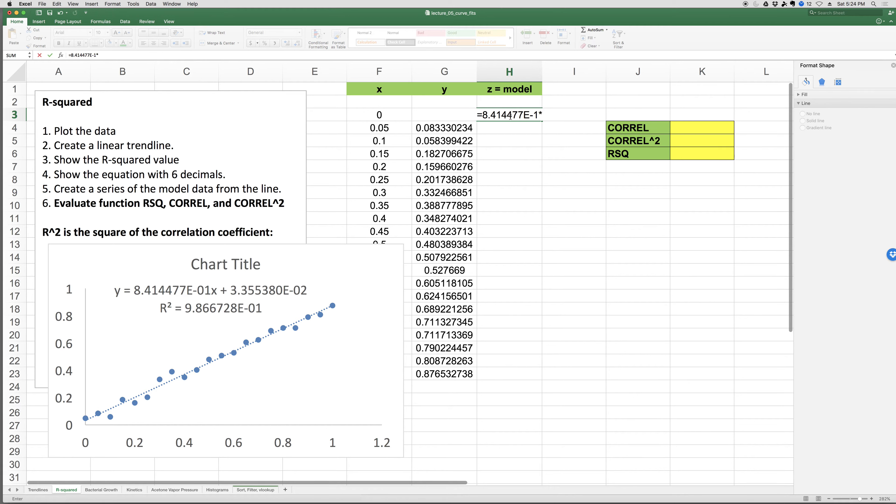
{"action": "key", "text": "Left"}
{"action": "key", "text": "Left"}
{"action": "type", "text": "+3.5"}
{"action": "type", "text": "8"}
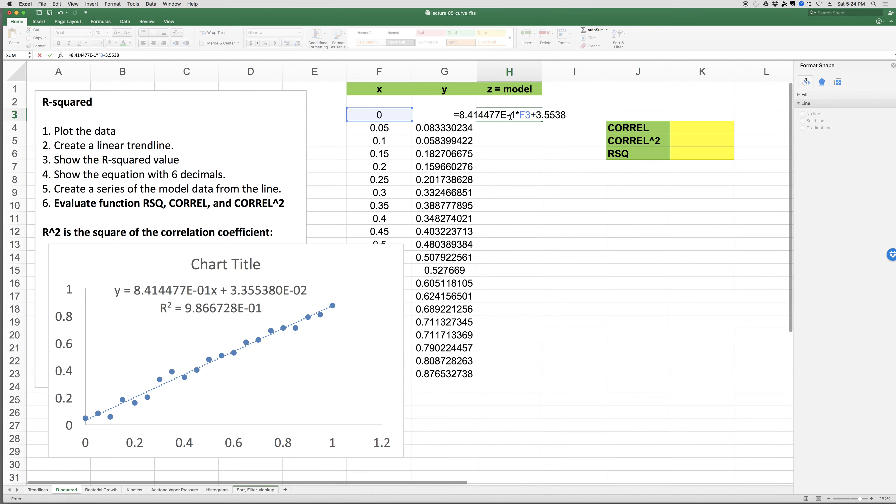
{"action": "type", "text": "E-2"}
{"action": "key", "text": "Return"}
{"action": "left_click", "coordinate": [516, 113]}
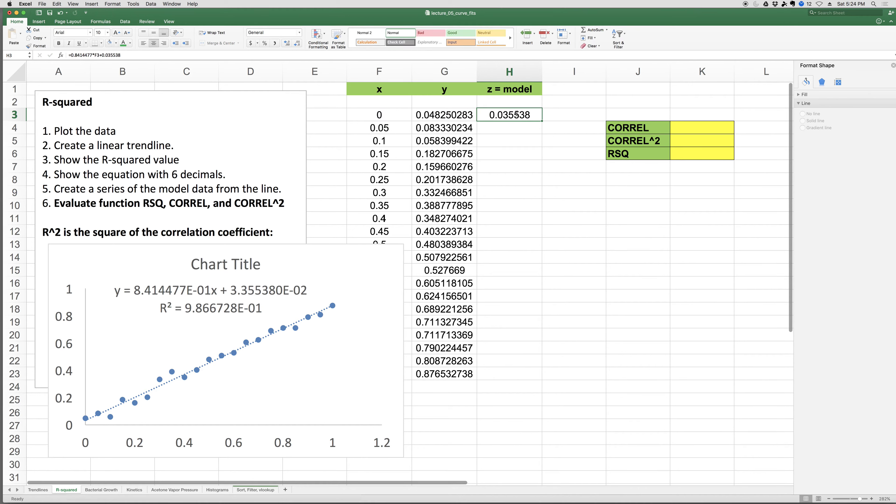
{"action": "double_click", "coordinate": [542, 121]}
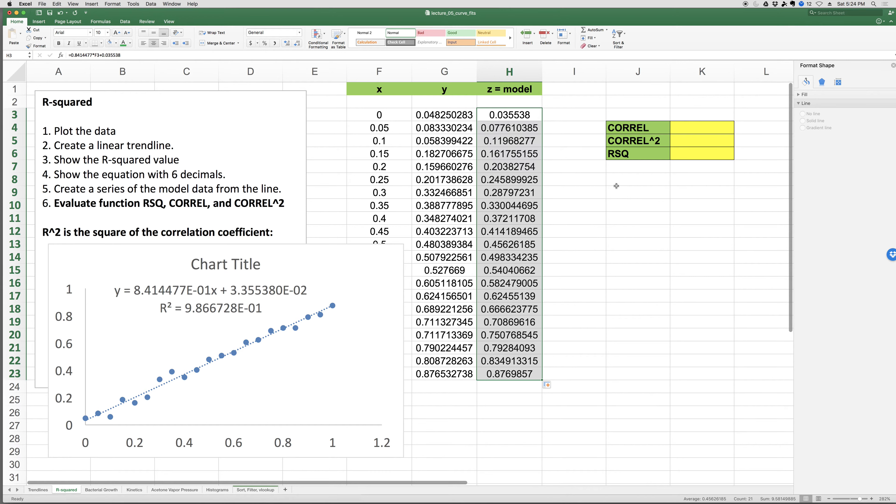
Enter =RSQ(G3:G23,H3:H23) in K6 to calculate R-squared between the y data and the model values
{"action": "left_click", "coordinate": [684, 156]}
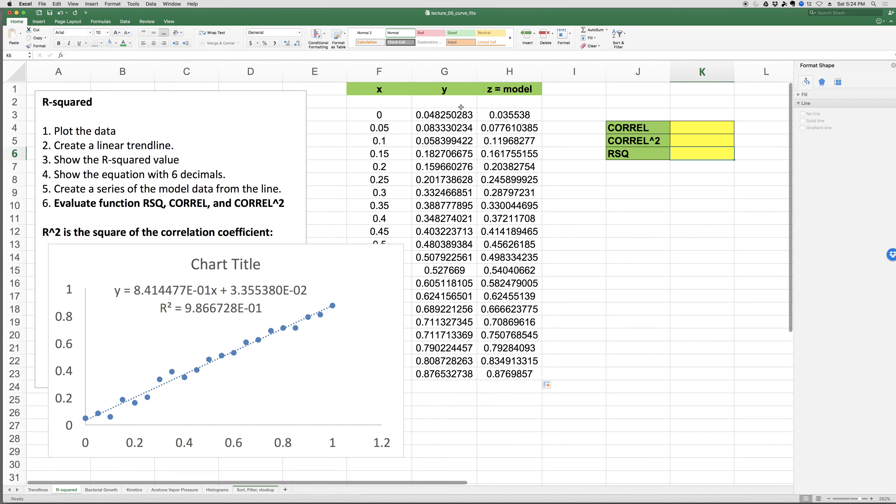
{"action": "left_click_drag", "start_coordinate": [459, 113], "coordinate": [447, 156]}
{"action": "left_click", "coordinate": [497, 116]}
{"action": "left_click_drag", "start_coordinate": [496, 116], "coordinate": [501, 151]}
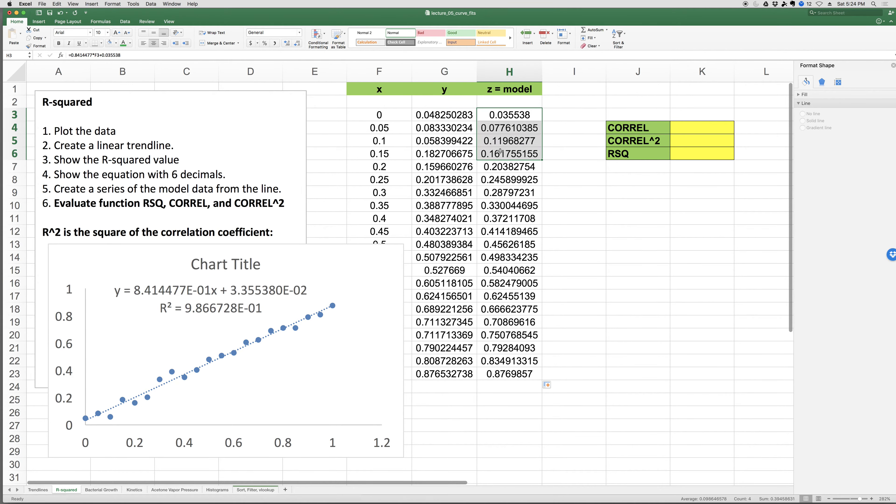
{"action": "left_click", "coordinate": [694, 149]}
{"action": "type", "text": "=rsq("}
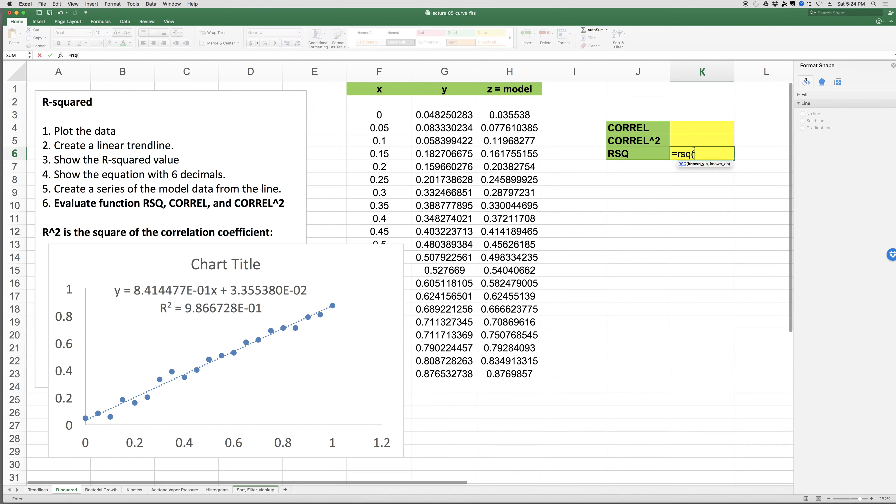
{"action": "left_click_drag", "start_coordinate": [442, 115], "coordinate": [441, 374]}
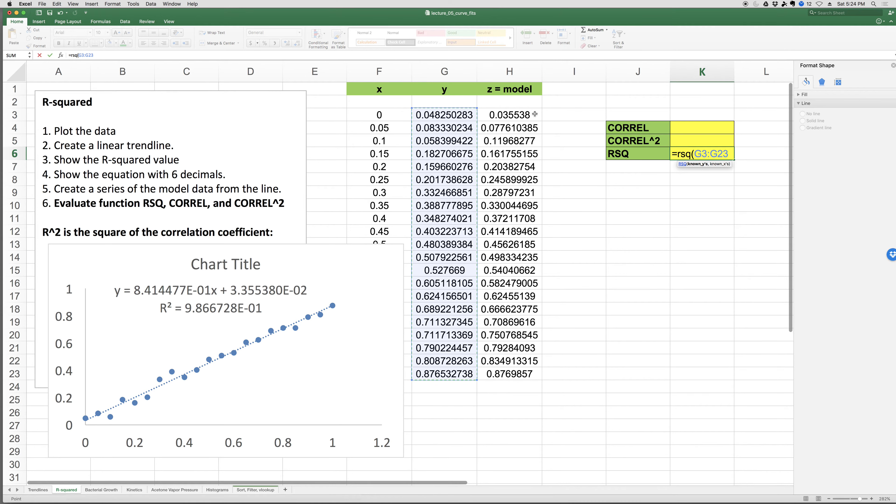
{"action": "type", "text": ","}
{"action": "left_click", "coordinate": [517, 116]}
{"action": "left_click_drag", "start_coordinate": [517, 116], "coordinate": [503, 370]}
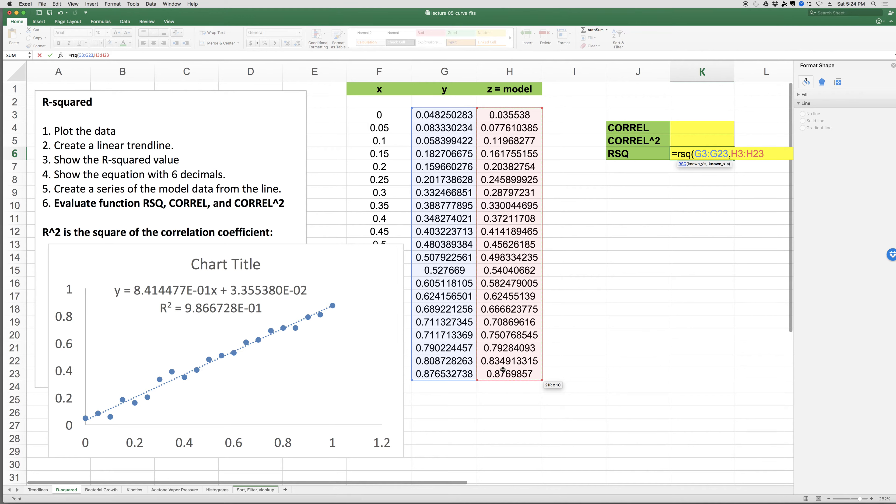
{"action": "type", "text": ")"}
{"action": "key", "text": "Return"}
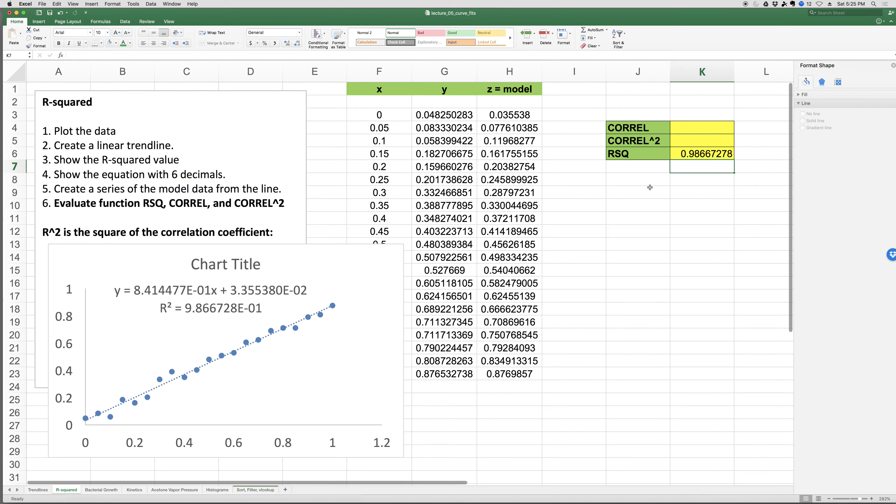
Enter =CORREL(G3:G23,H3:H23) in K4 to calculate the correlation between the y data and the model values
{"action": "left_click", "coordinate": [693, 130]}
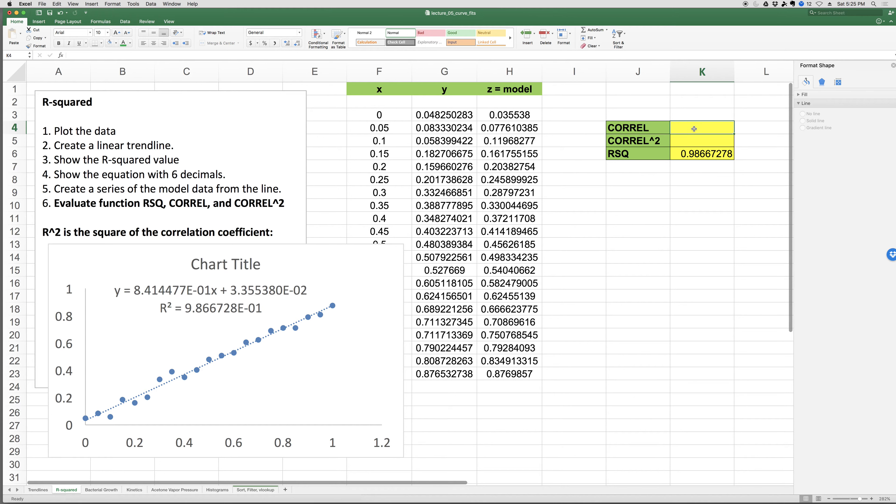
{"action": "type", "text": "=correl("}
{"action": "left_click_drag", "start_coordinate": [445, 115], "coordinate": [494, 193]}
{"action": "left_click_drag", "start_coordinate": [500, 262], "coordinate": [460, 371]}
{"action": "type", "text": ","}
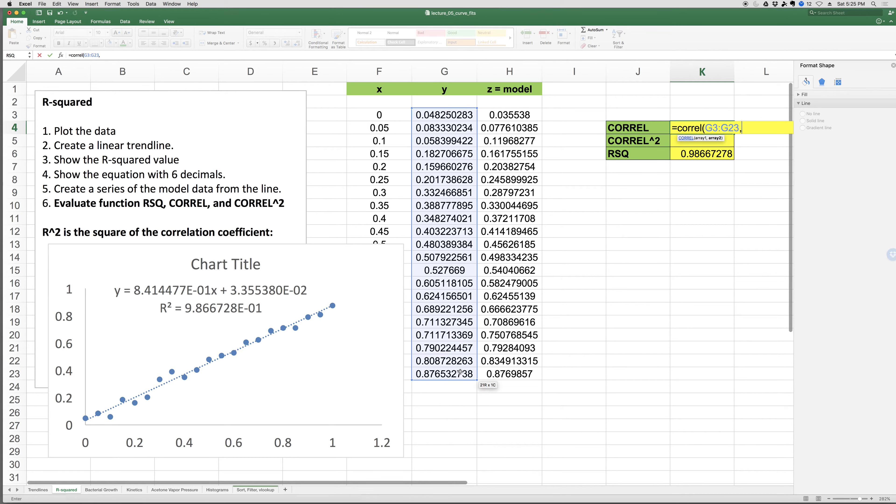
{"action": "type", "text": "H3:H23)"}
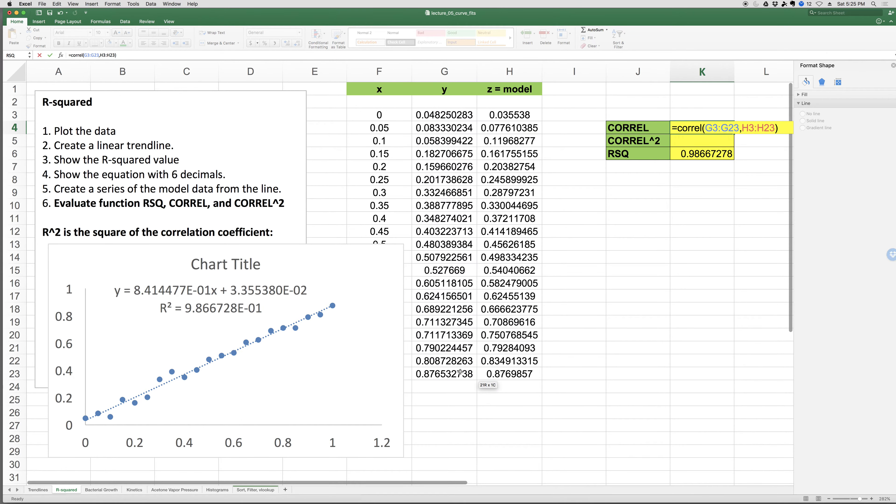
{"action": "key", "text": "Return"}
Square the correlation coefficient in K5 with the formula =K4^2
{"action": "type", "text": "="}
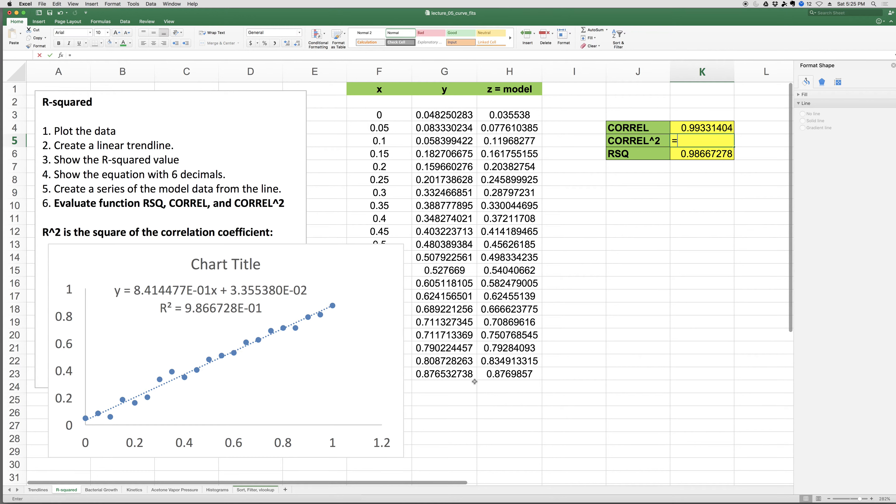
{"action": "key", "text": "Up"}
{"action": "type", "text": "^2"}
{"action": "key", "text": "Return"}
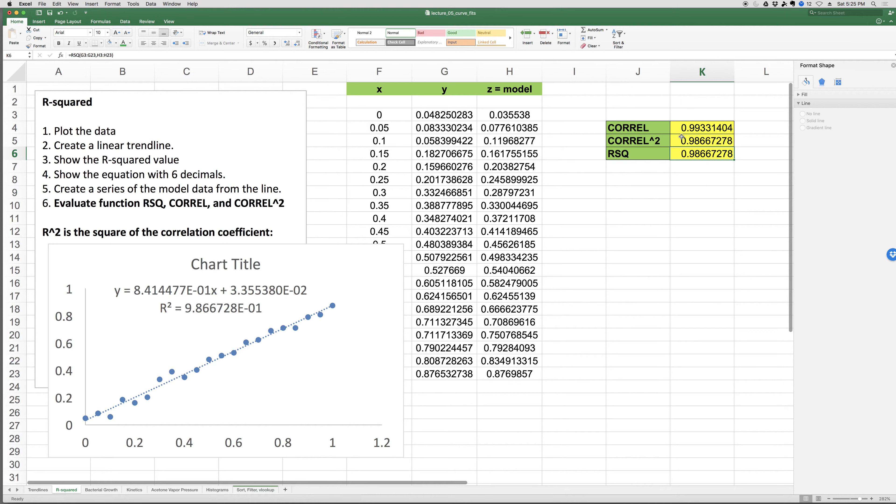
Move the R-squared chart off the notes box so it sits over columns G to K from about row 11
{"action": "left_click", "coordinate": [643, 143]}
{"action": "left_click", "coordinate": [640, 154]}
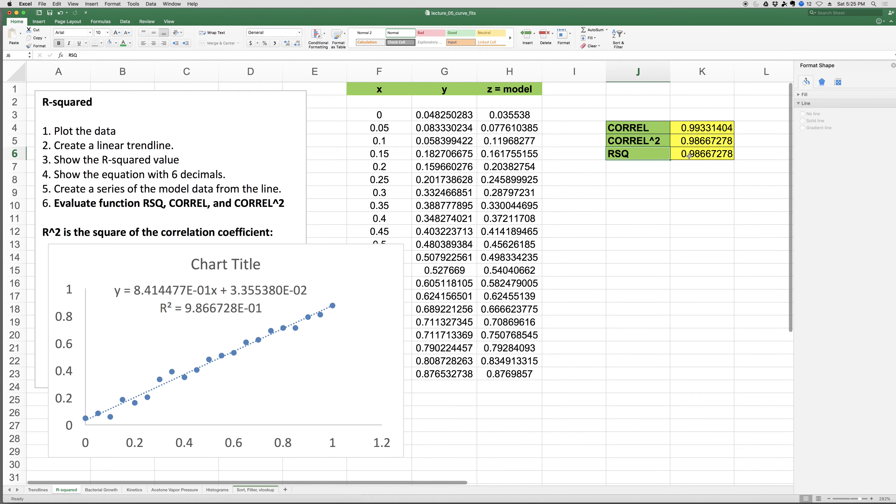
{"action": "left_click", "coordinate": [280, 256]}
{"action": "left_click_drag", "start_coordinate": [279, 255], "coordinate": [619, 219]}
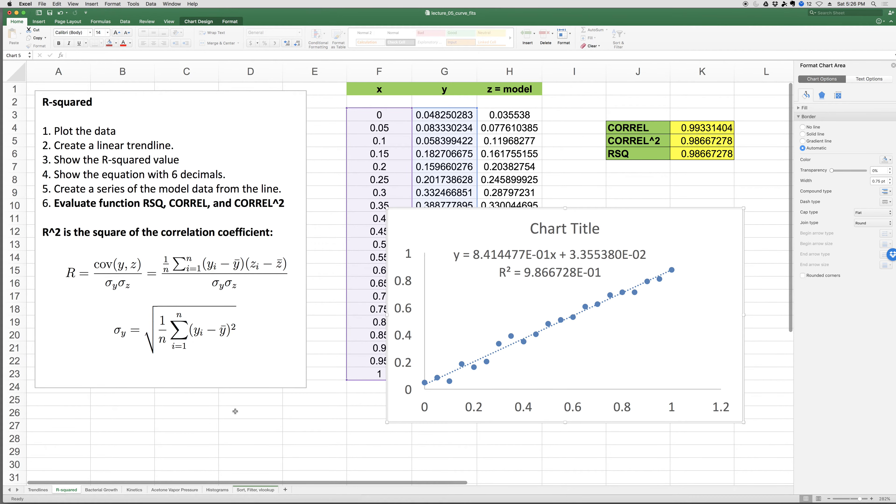
On the Bacterial Growth sheet, plot the E. Coli data in F10:G64 as a markers-only scatter chart and move it down to about row 15
{"action": "left_click", "coordinate": [101, 490]}
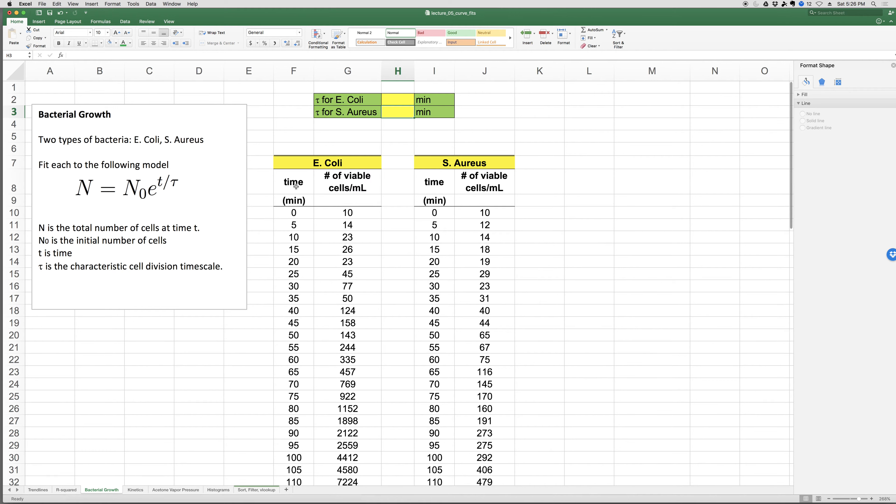
{"action": "left_click_drag", "start_coordinate": [325, 211], "coordinate": [318, 253]}
{"action": "left_click_drag", "start_coordinate": [294, 217], "coordinate": [294, 249]}
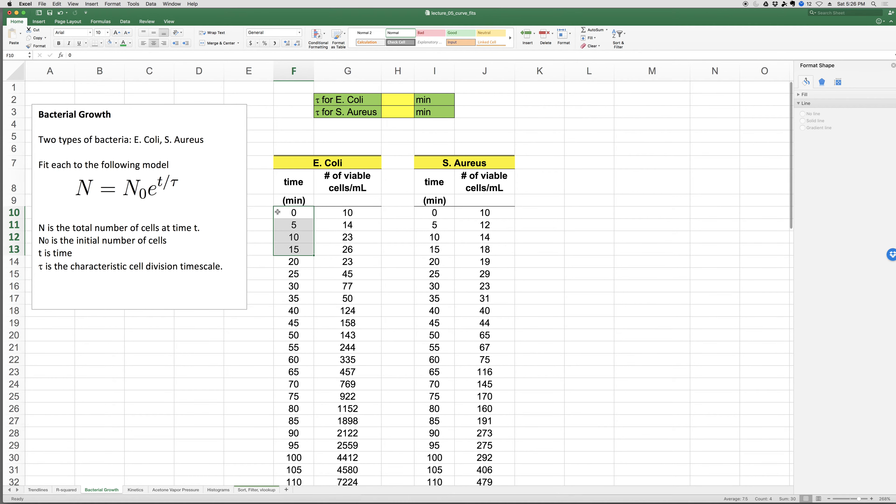
{"action": "left_click_drag", "start_coordinate": [278, 212], "coordinate": [332, 371]}
{"action": "scroll", "coordinate": [332, 371], "scroll_direction": "up", "scroll_amount": 15}
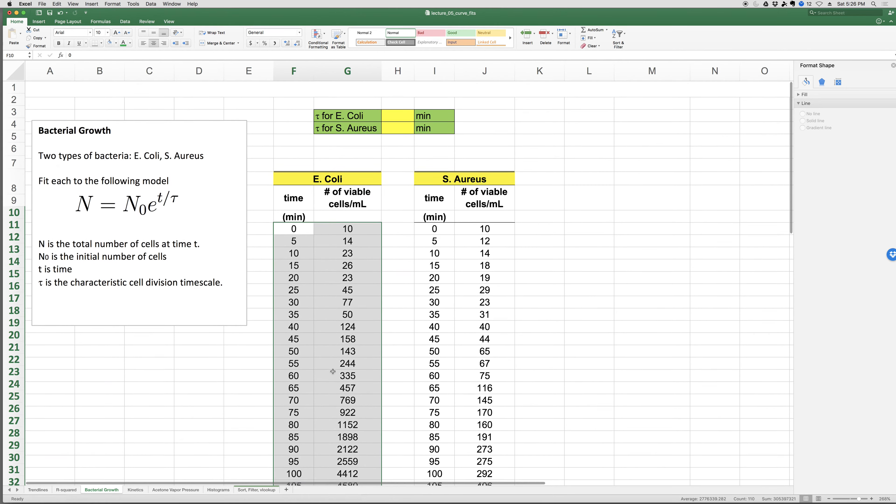
{"action": "left_click", "coordinate": [39, 21]}
{"action": "left_click", "coordinate": [280, 43]}
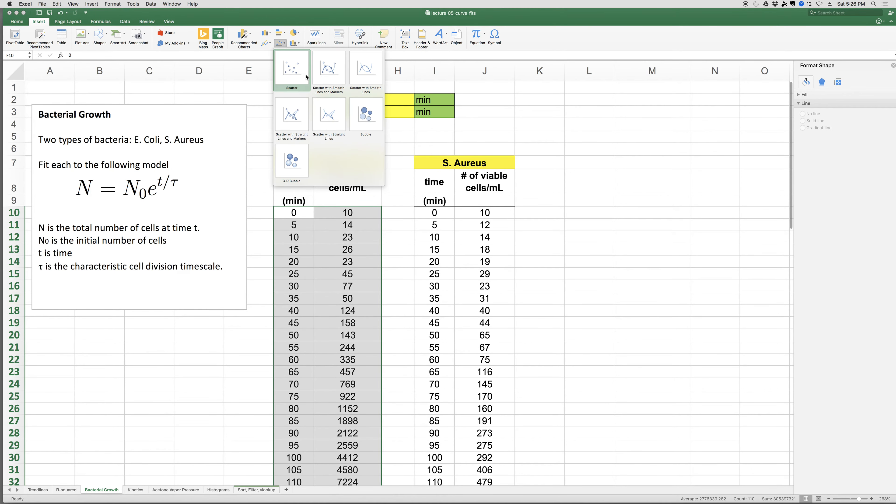
{"action": "left_click", "coordinate": [292, 70]}
{"action": "left_click_drag", "start_coordinate": [420, 206], "coordinate": [319, 281]}
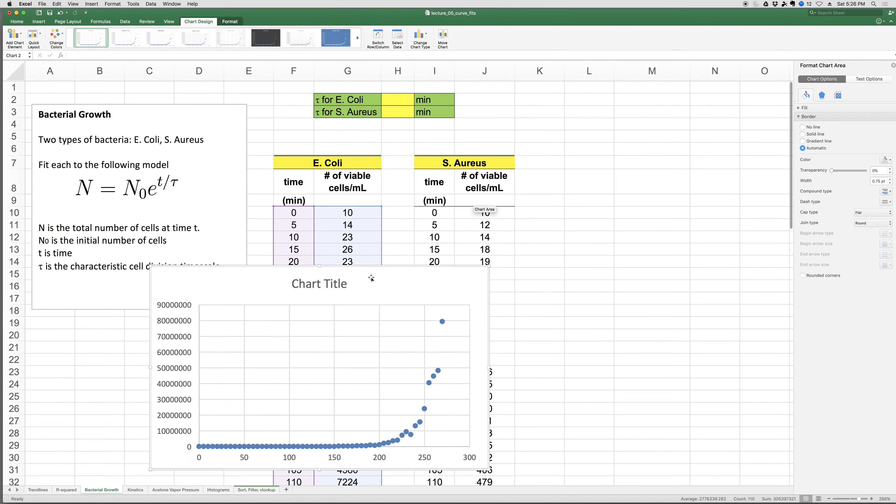
Add an exponential trendline to the E. Coli series and display its equation on the chart
{"action": "left_click", "coordinate": [443, 322]}
{"action": "right_click", "coordinate": [444, 325]}
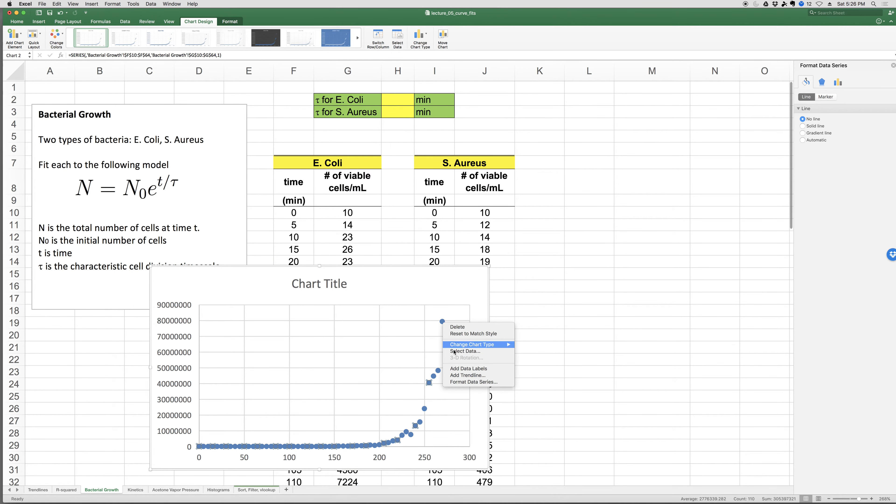
{"action": "key", "text": "Escape"}
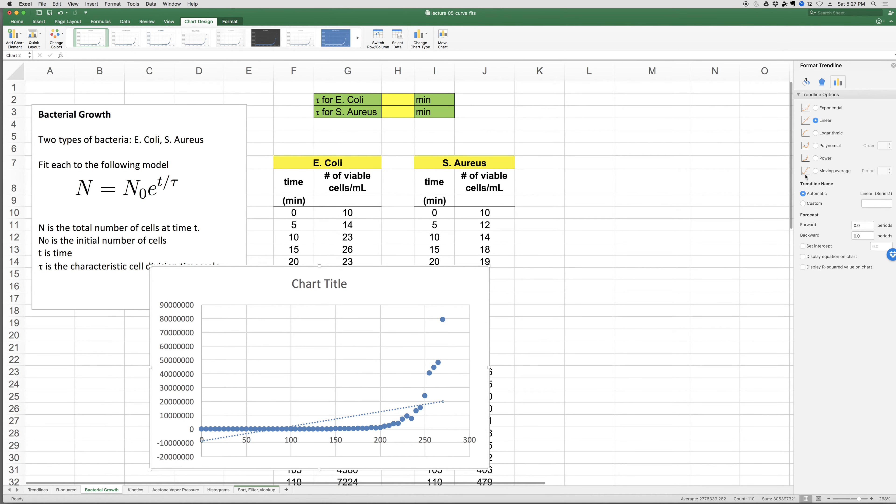
{"action": "left_click", "coordinate": [816, 109]}
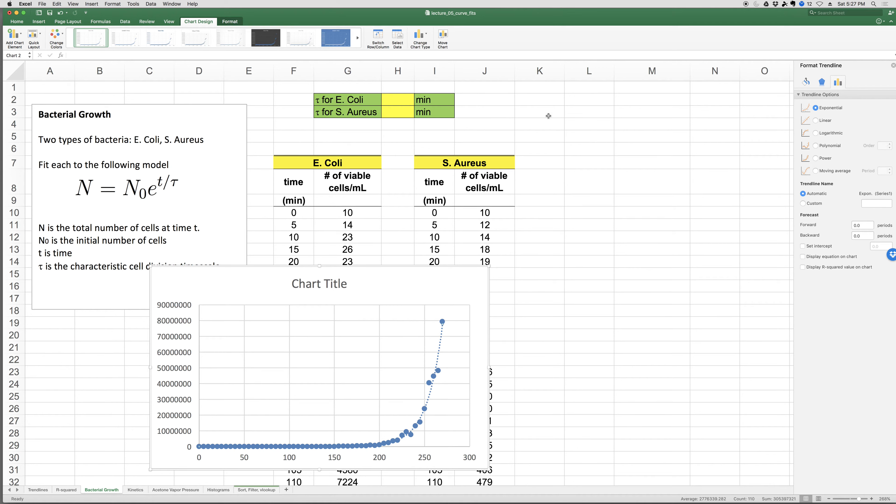
{"action": "left_click", "coordinate": [803, 257]}
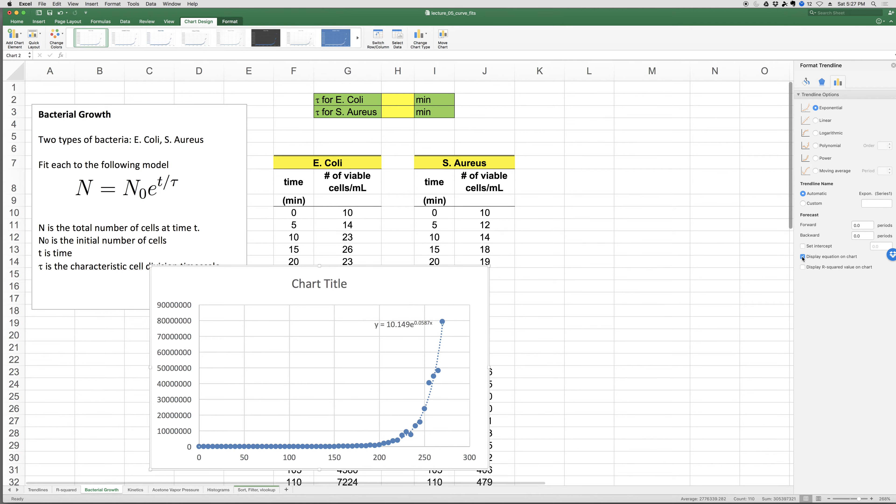
Move the E. Coli chart clear of the S. Aureus data and enlarge all its text to font size 18
{"action": "left_click", "coordinate": [506, 300]}
{"action": "left_click", "coordinate": [452, 282]}
{"action": "left_click_drag", "start_coordinate": [452, 282], "coordinate": [359, 282]}
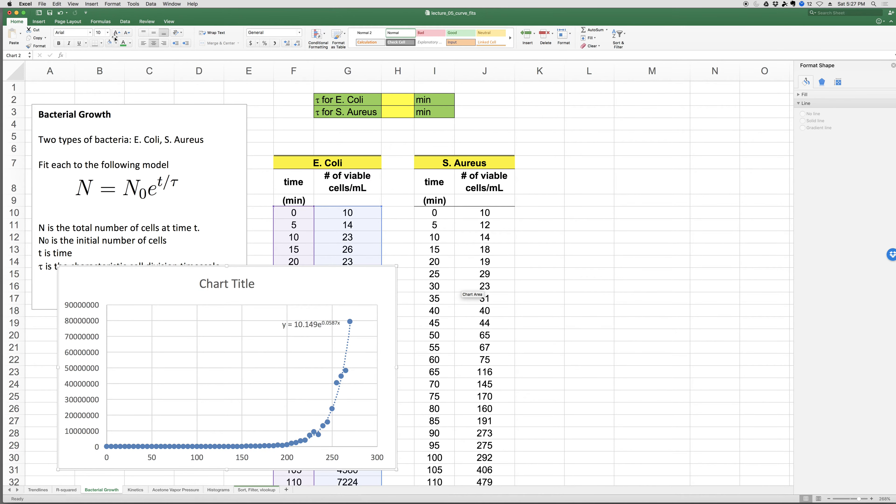
{"action": "left_click", "coordinate": [117, 33]}
{"action": "left_click", "coordinate": [117, 33]}
{"action": "left_click", "coordinate": [116, 33]}
{"action": "left_click", "coordinate": [117, 32]}
{"action": "left_click", "coordinate": [116, 33]}
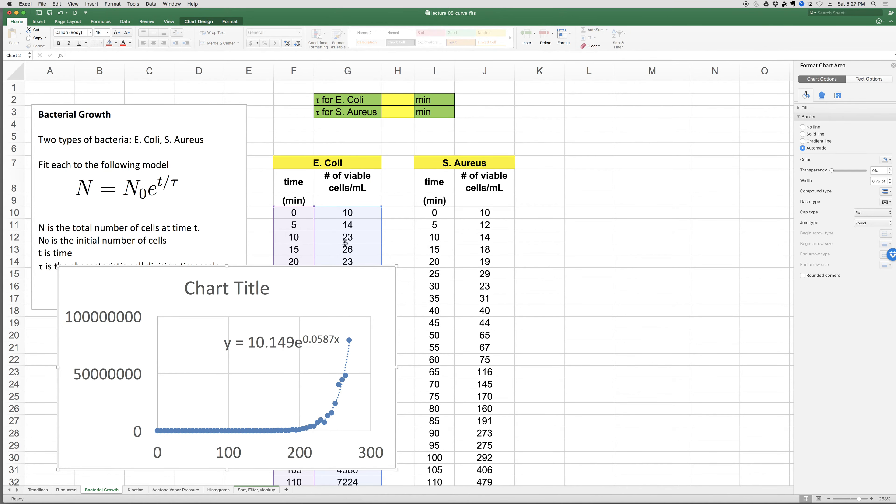
{"action": "left_click", "coordinate": [398, 258]}
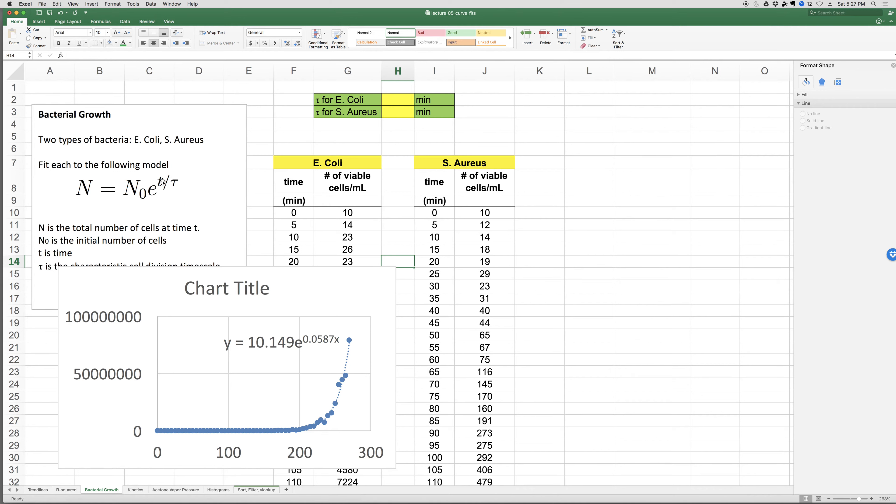
Write the scratch note 1/TAU = 0.0587 in cell L13
{"action": "left_click", "coordinate": [566, 249]}
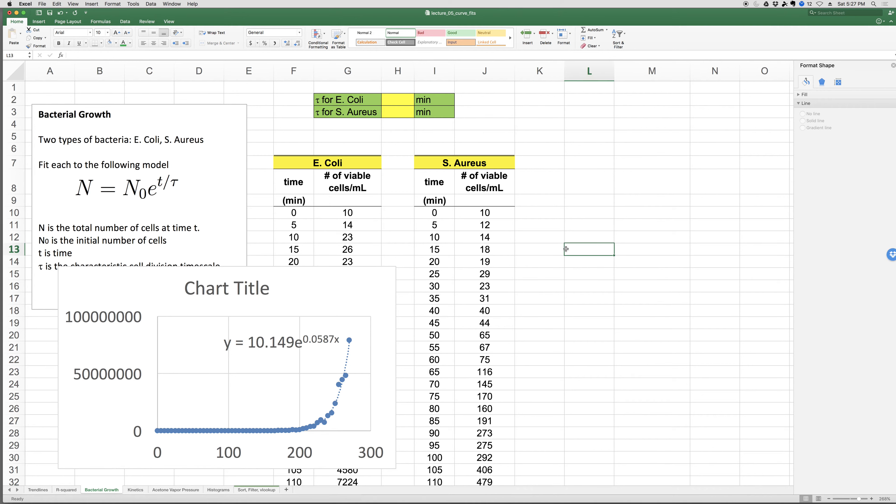
{"action": "type", "text": "`/rU"}
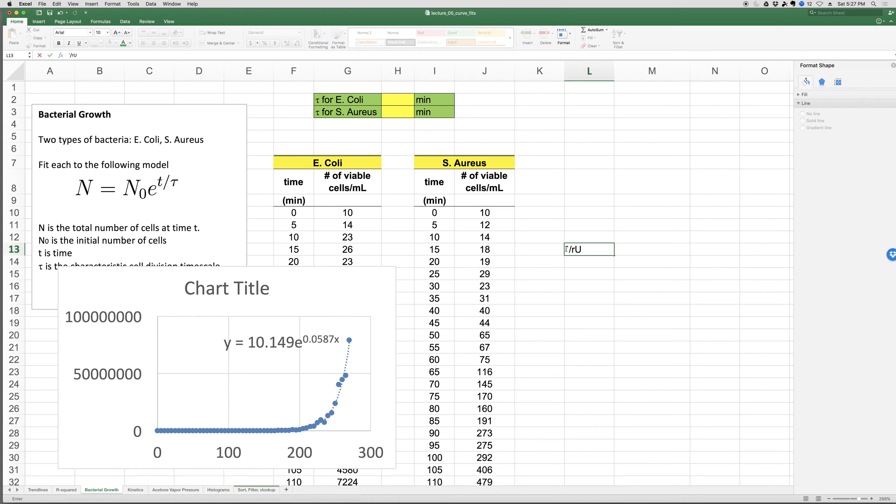
{"action": "key", "text": "BackSpace"}
{"action": "key", "text": "BackSpace"}
{"action": "type", "text": "TAU = 0.0587"}
{"action": "key", "text": "Return"}
Calculate τ for E. Coli in H2 with =1/0.0587, and clear the scratch note in L13
{"action": "key", "text": "Up"}
{"action": "key", "text": "Up"}
{"action": "key", "text": "Up"}
{"action": "key", "text": "Up"}
{"action": "key", "text": "Up"}
{"action": "key", "text": "Up"}
{"action": "key", "text": "Up"}
{"action": "key", "text": "Up"}
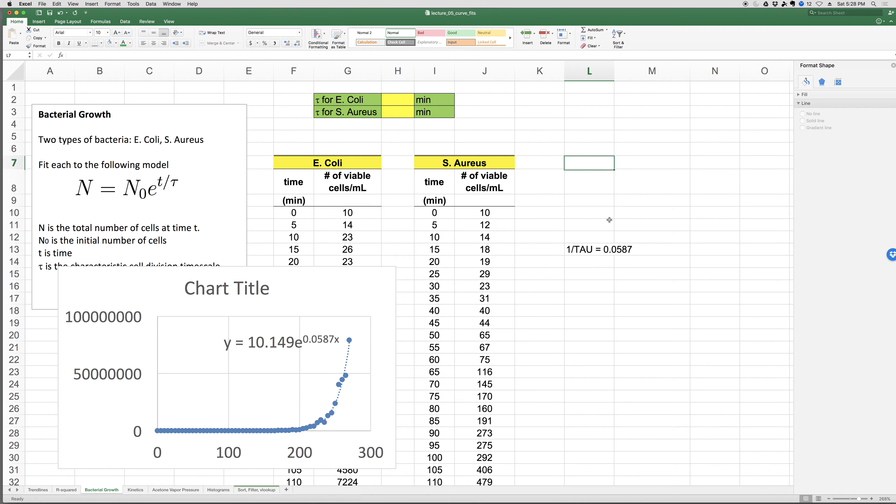
{"action": "key", "text": "Up"}
{"action": "key", "text": "Up"}
{"action": "key", "text": "Up"}
{"action": "key", "text": "Left"}
{"action": "key", "text": "Left"}
{"action": "key", "text": "Left"}
{"action": "key", "text": "Left"}
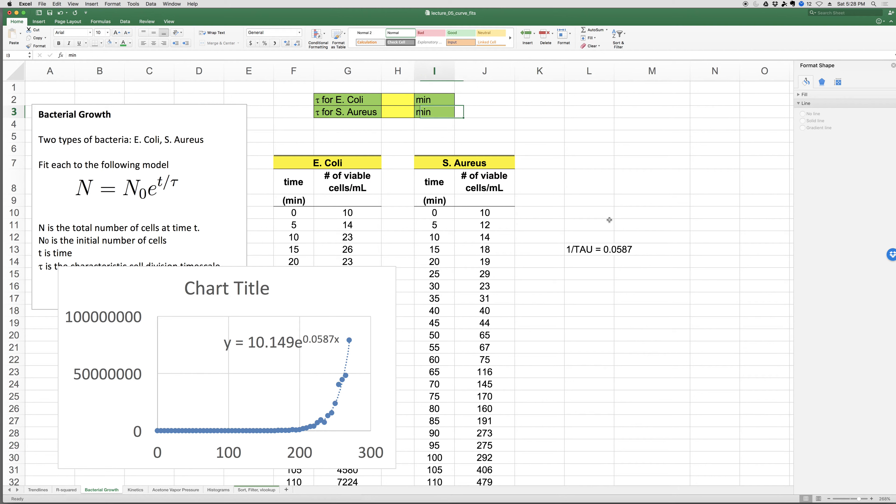
{"action": "key", "text": "Up"}
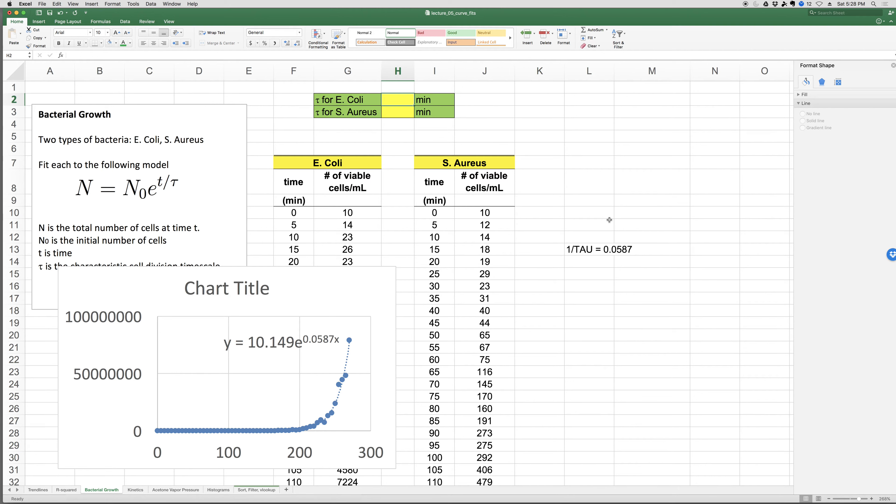
{"action": "type", "text": "=1/"}
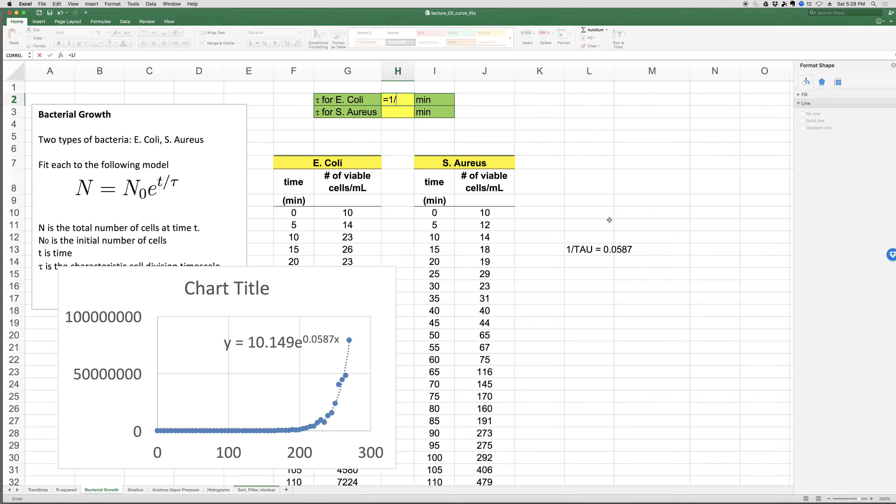
{"action": "type", "text": "0.0587"}
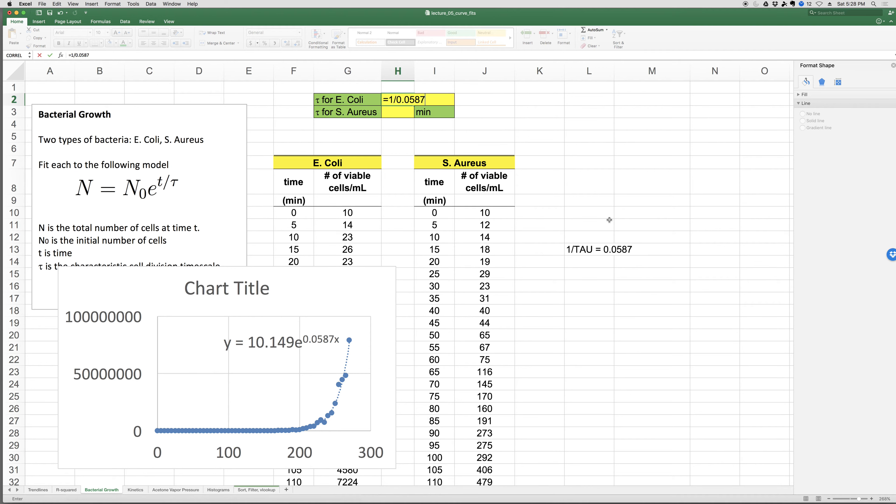
{"action": "key", "text": "Return"}
{"action": "left_click", "coordinate": [584, 247]}
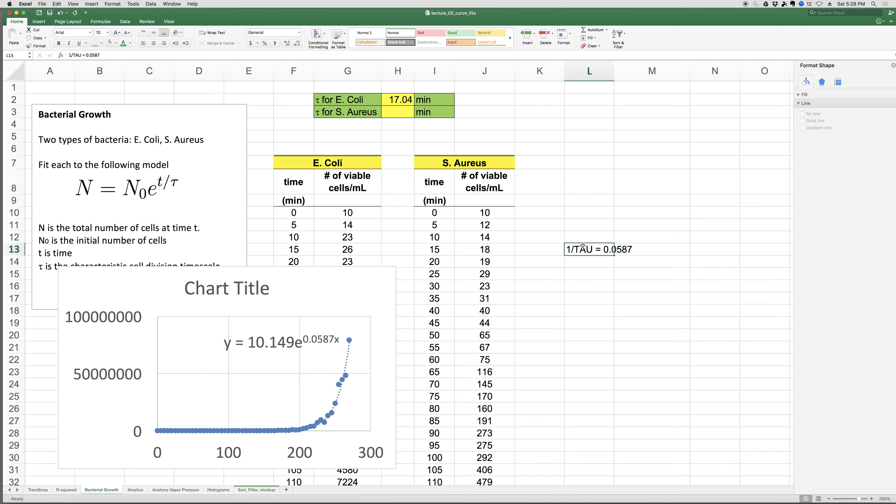
{"action": "key", "text": "Delete"}
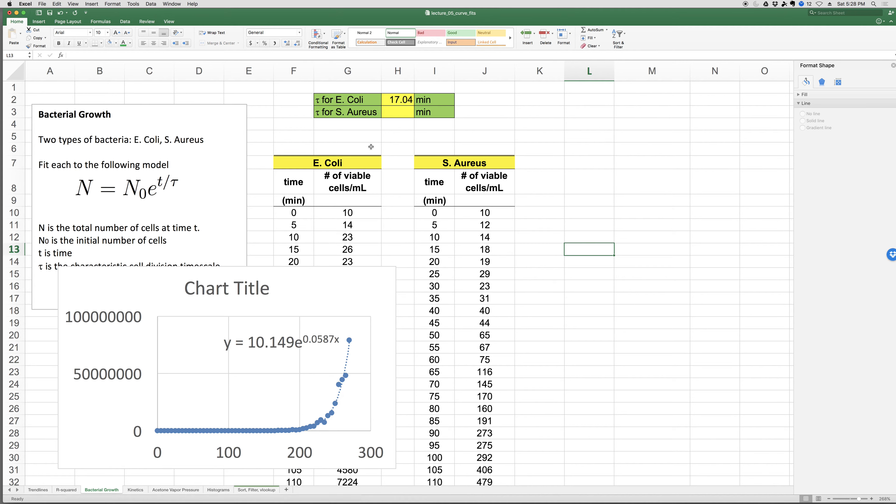
Shift the chart's y-values to the S. Aureus cell counts in column J and calculate τ for S. Aureus in H3 with =1/0.0359
{"action": "left_click", "coordinate": [317, 277]}
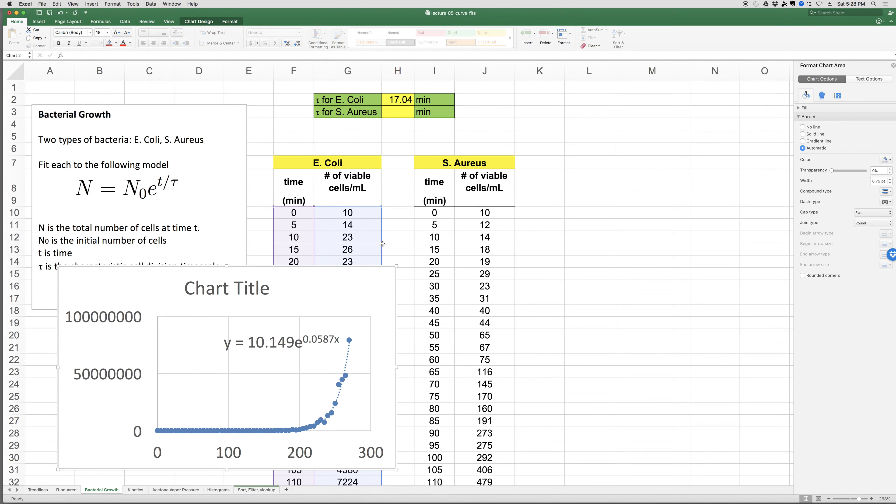
{"action": "left_click_drag", "start_coordinate": [381, 244], "coordinate": [482, 237]}
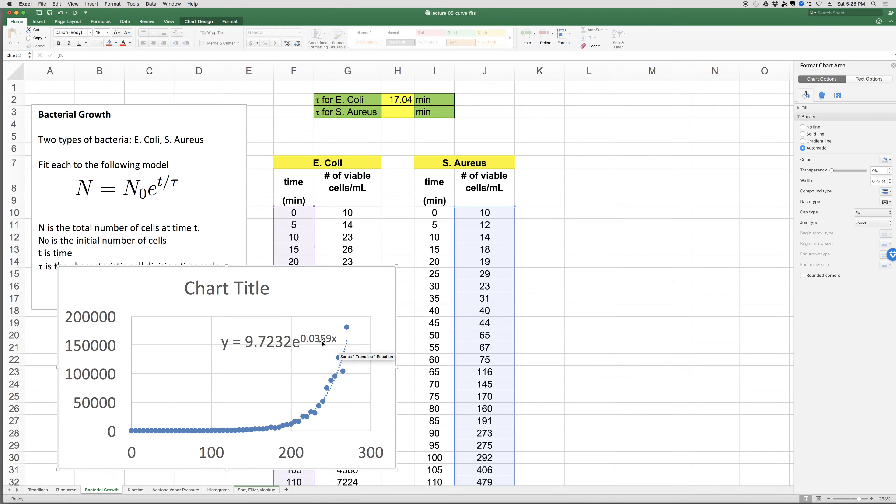
{"action": "left_click", "coordinate": [402, 110]}
{"action": "type", "text": "=1/0.0359"}
{"action": "key", "text": "Return"}
{"action": "left_click", "coordinate": [402, 110]}
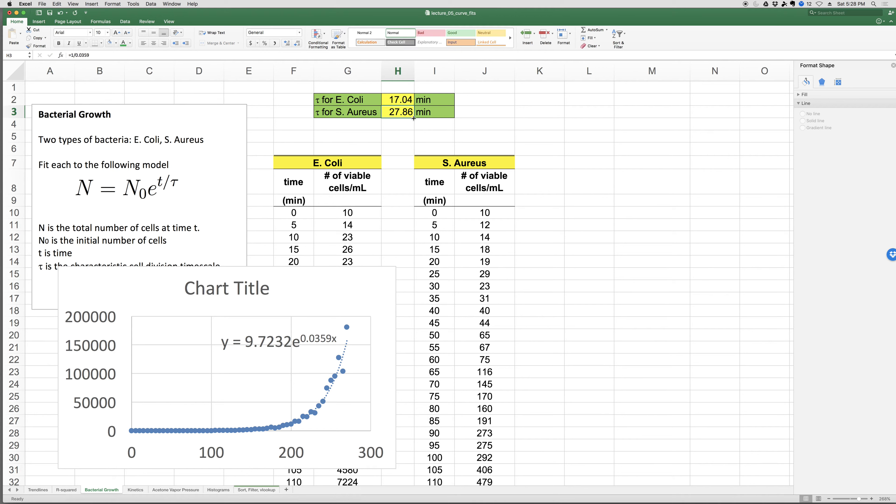
{"action": "left_click_drag", "start_coordinate": [404, 94], "coordinate": [401, 109]}
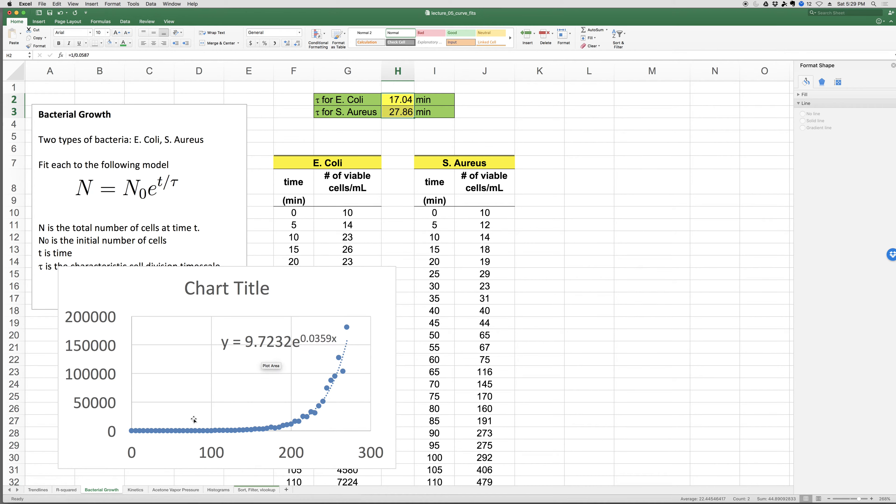
On the Kinetics sheet, write the rearranged model 1/C = kt + 1/C0 in cell F18
{"action": "left_click", "coordinate": [134, 490]}
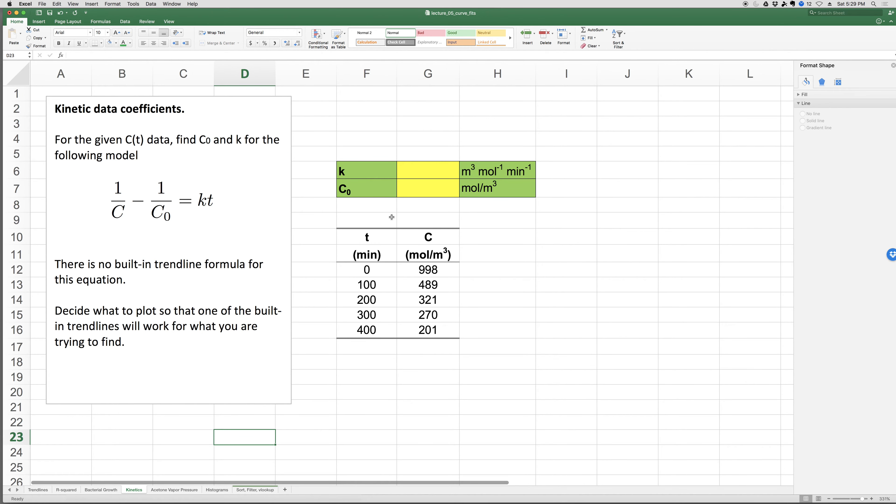
{"action": "left_click_drag", "start_coordinate": [388, 235], "coordinate": [383, 291]}
{"action": "left_click_drag", "start_coordinate": [420, 242], "coordinate": [422, 291]}
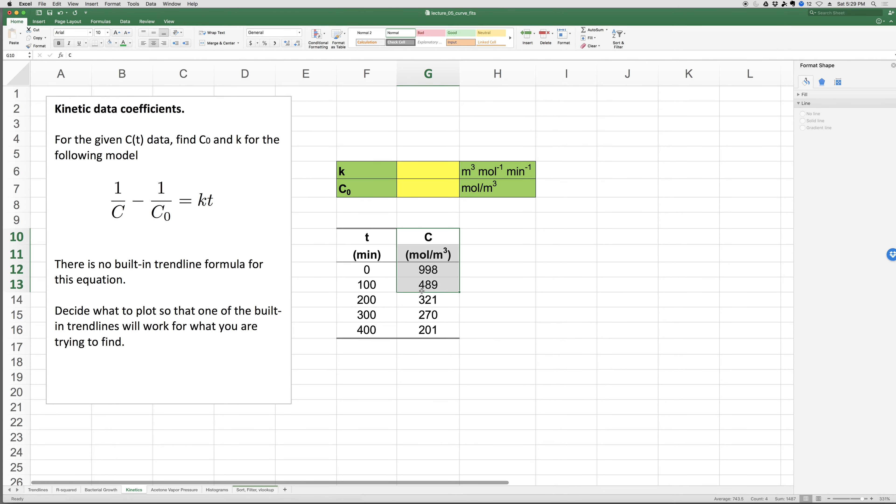
{"action": "left_click", "coordinate": [426, 272]}
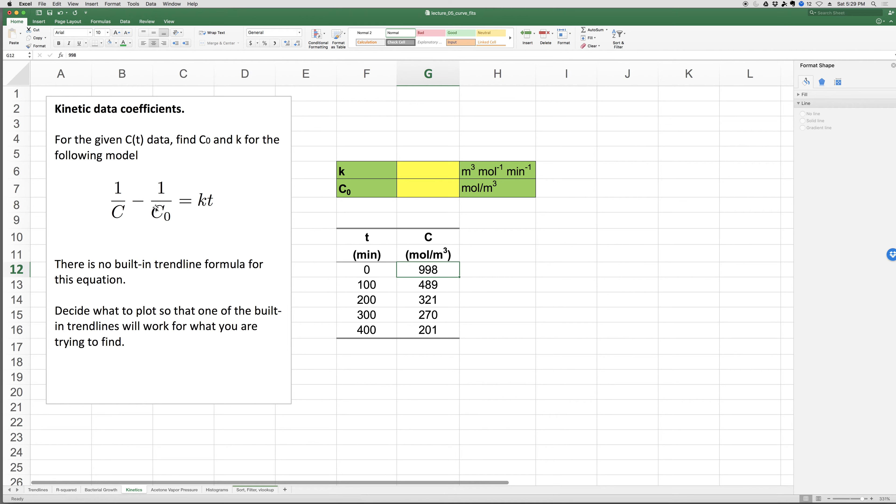
{"action": "left_click", "coordinate": [349, 360]}
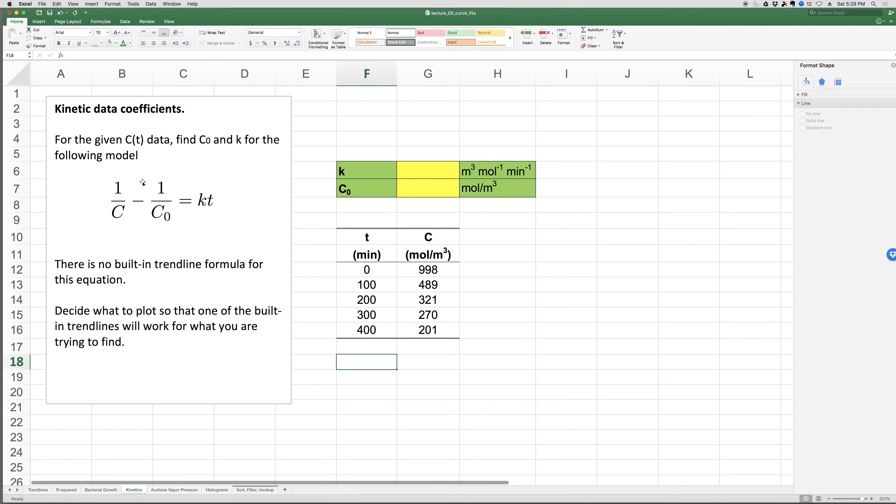
{"action": "type", "text": "1/C = kt + "}
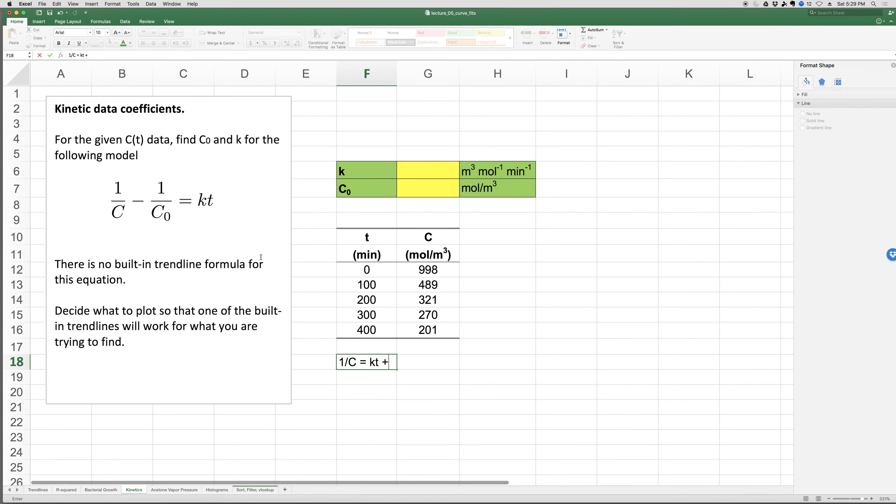
{"action": "type", "text": "1/C0"}
{"action": "key", "text": "Return"}
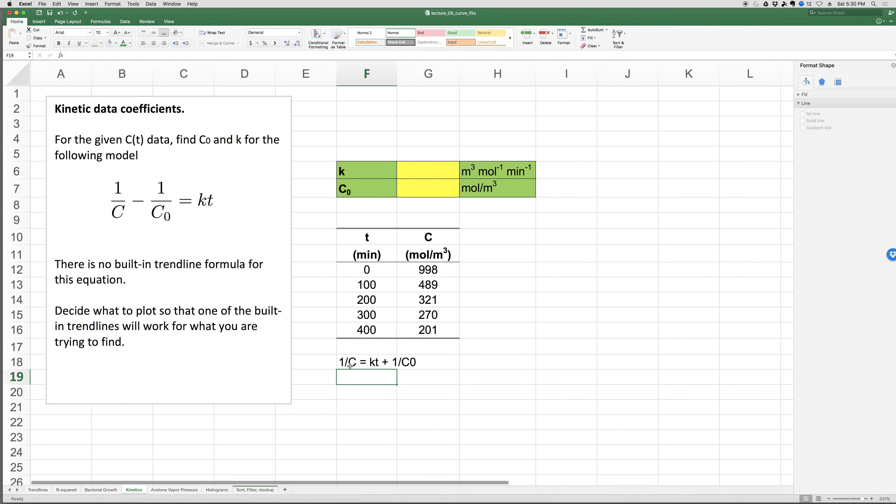
Note the linear form y = kt + y0 in F19 and the relation C0 = 1/y0 in F20
{"action": "type", "text": "y = kt + "}
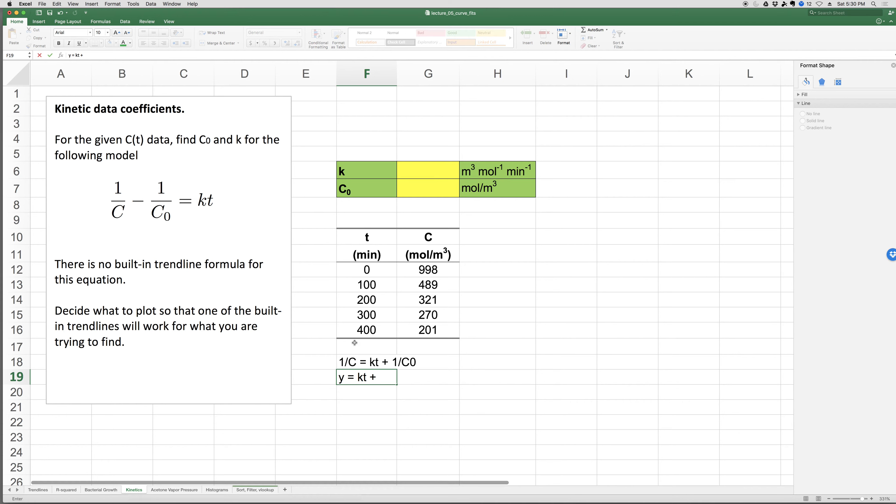
{"action": "type", "text": "y0"}
{"action": "key", "text": "Return"}
{"action": "left_click", "coordinate": [344, 379]}
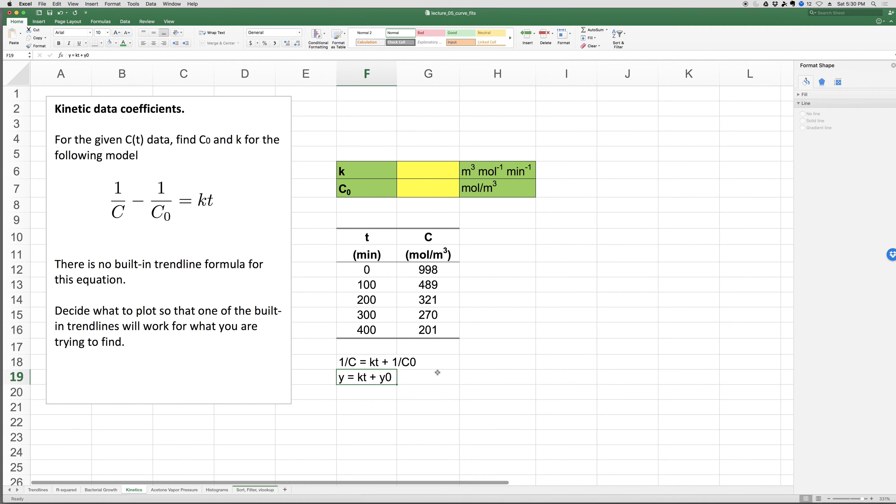
{"action": "left_click", "coordinate": [375, 392]}
{"action": "type", "text": "C0 = 1/y0"}
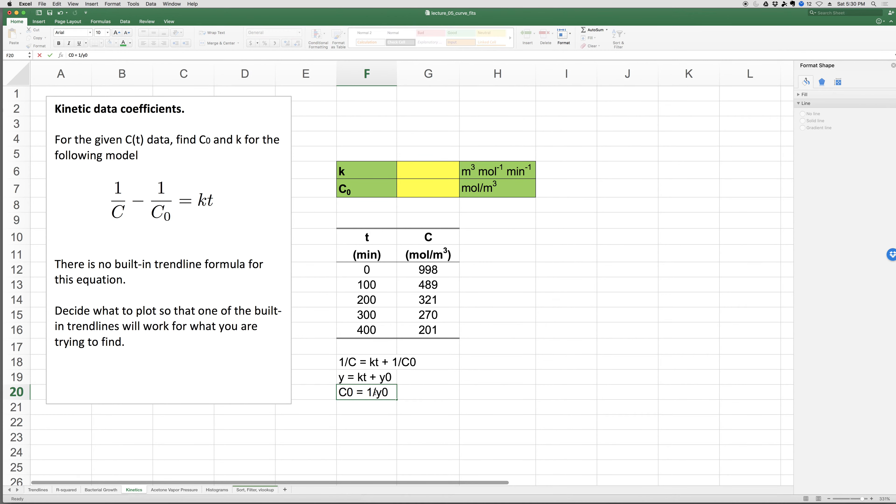
{"action": "key", "text": "Return"}
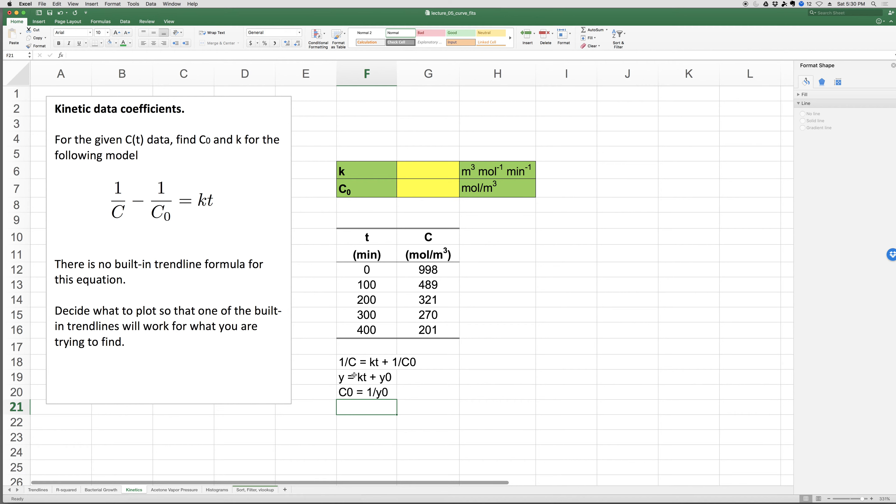
{"action": "left_click", "coordinate": [352, 377]}
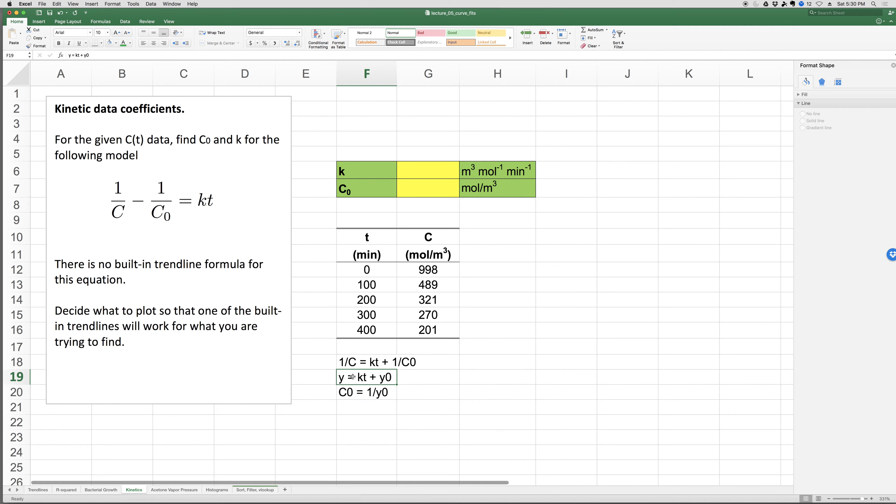
Add a 1/C column headed in H10, with =1/G12 in H12 filled down to H16
{"action": "left_click", "coordinate": [512, 234]}
{"action": "type", "text": "1/C"}
{"action": "key", "text": "Return"}
{"action": "key", "text": "Return"}
{"action": "key", "text": "Return"}
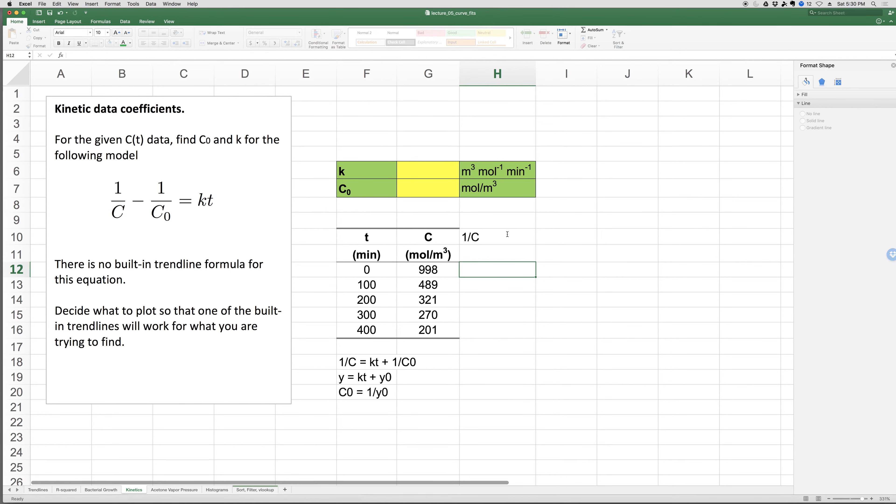
{"action": "key", "text": "Up"}
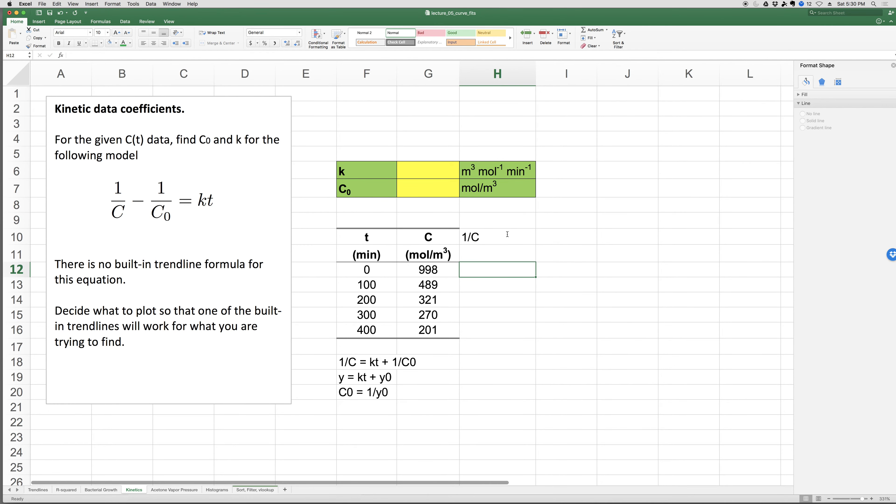
{"action": "type", "text": "=1/"}
{"action": "key", "text": "Left"}
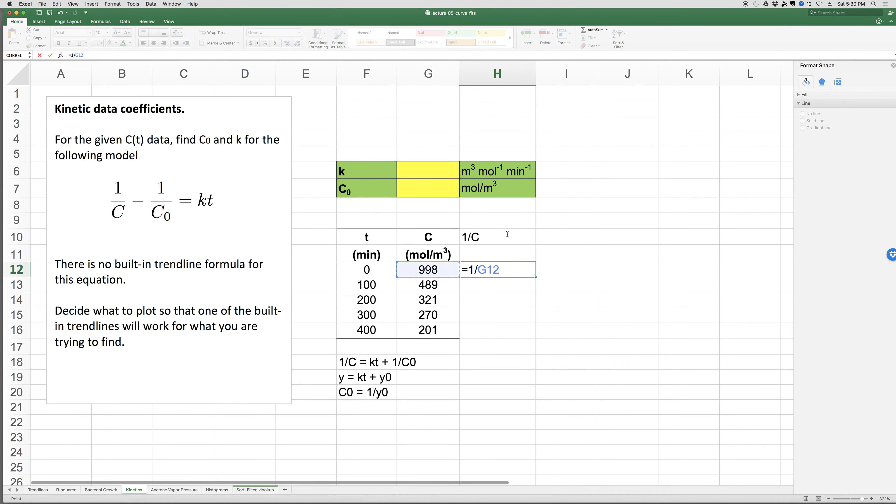
{"action": "key", "text": "Return"}
{"action": "left_click", "coordinate": [511, 266]}
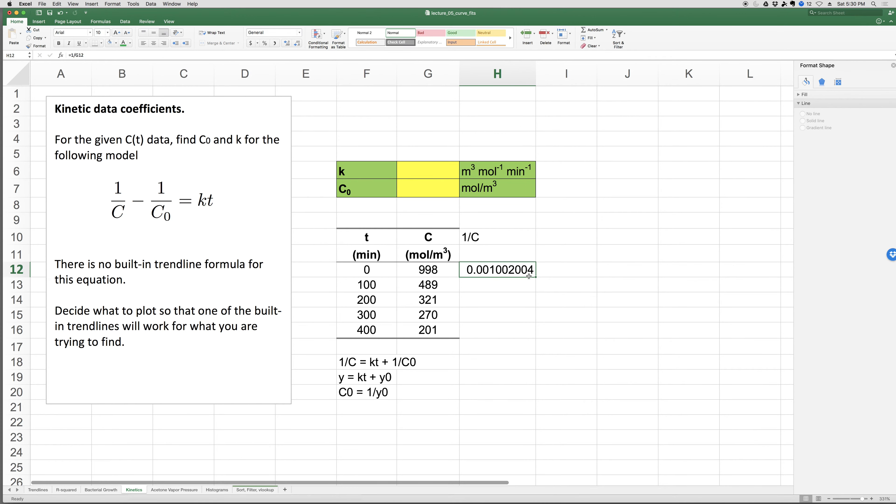
{"action": "double_click", "coordinate": [536, 276]}
Plot 1/C in H12:H16 against the times in F12:F16 as a markers-only scatter chart
{"action": "left_click_drag", "start_coordinate": [380, 269], "coordinate": [368, 324]}
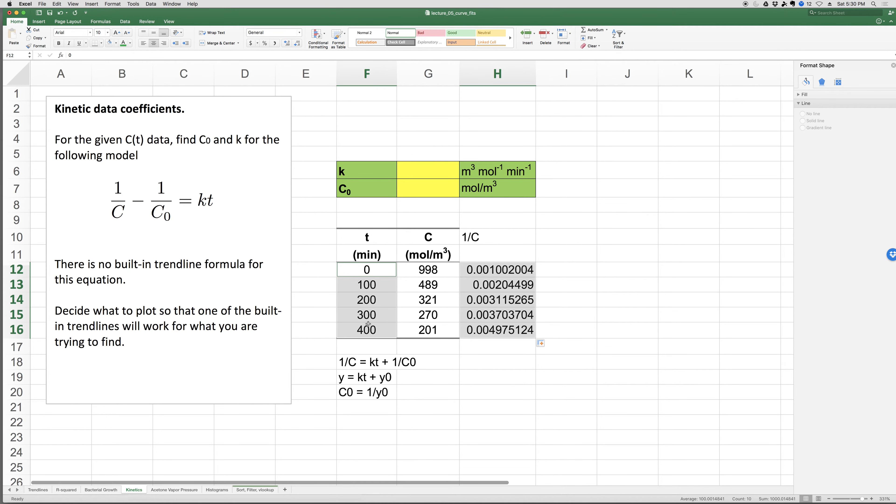
{"action": "left_click", "coordinate": [39, 21]}
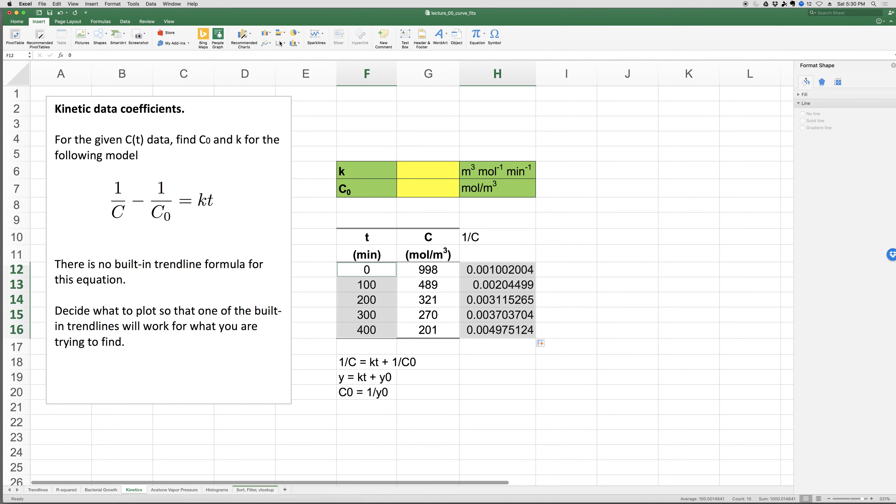
{"action": "left_click", "coordinate": [281, 43]}
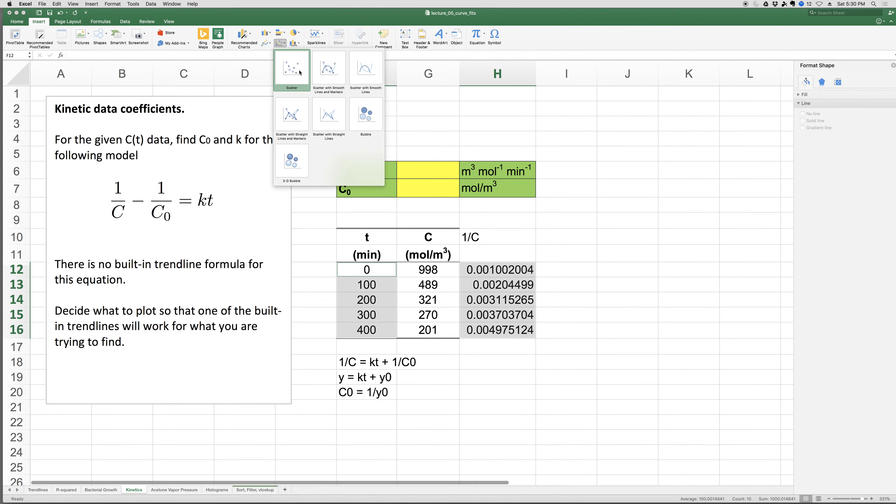
{"action": "left_click", "coordinate": [299, 72]}
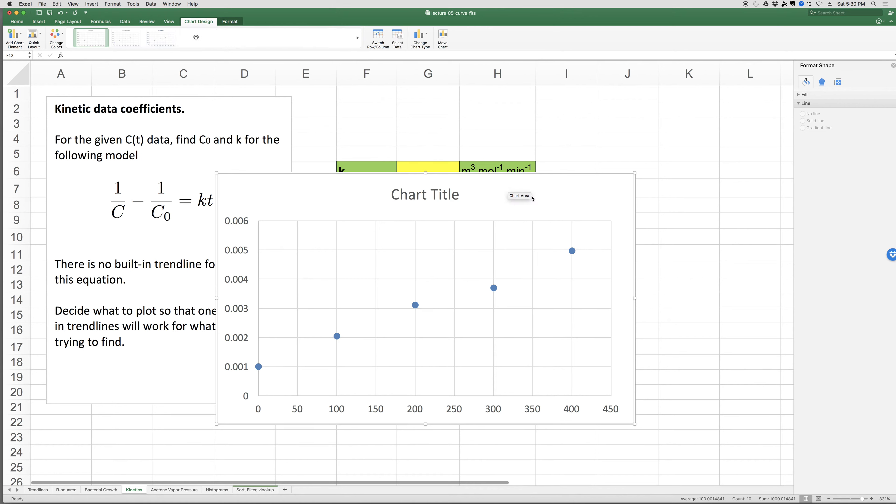
Add a linear trendline to the 1/C series and display its equation on the chart
{"action": "right_click", "coordinate": [572, 252]}
{"action": "key", "text": "Escape"}
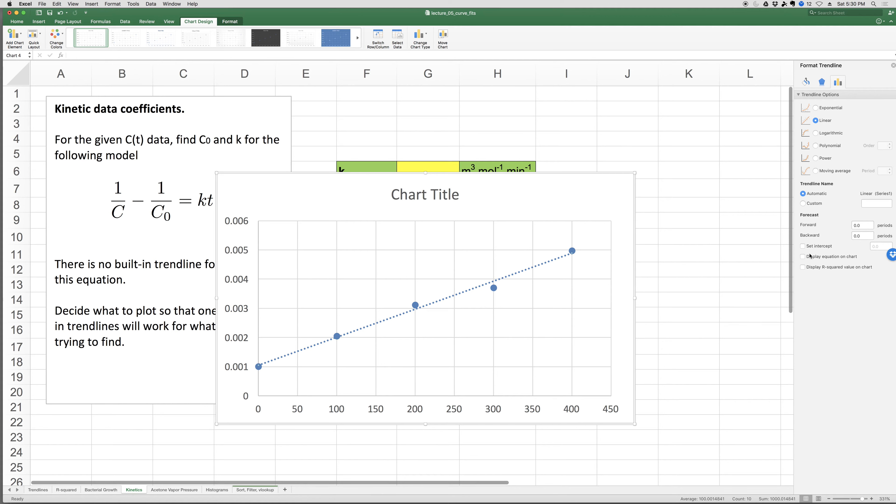
{"action": "left_click", "coordinate": [803, 257]}
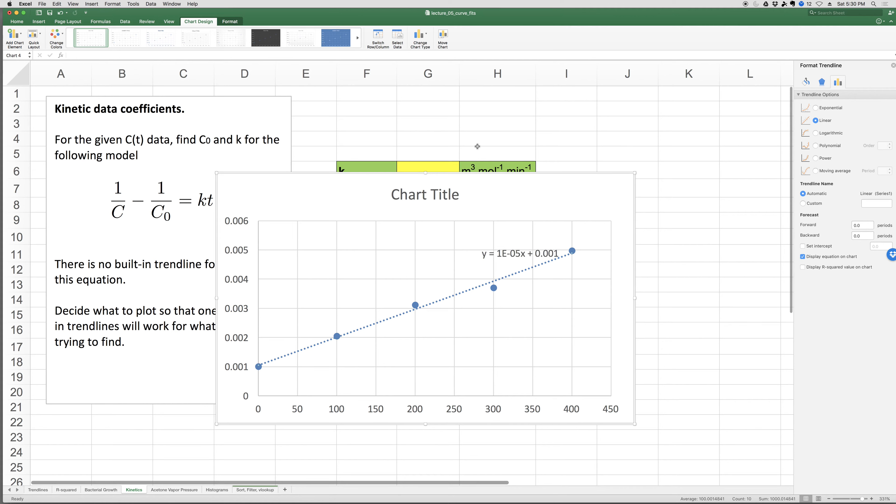
Enlarge all text in the 1/C chart to font size 12 and select the trendline equation label
{"action": "left_click", "coordinate": [288, 184]}
{"action": "left_click", "coordinate": [116, 33]}
{"action": "left_click", "coordinate": [116, 33]}
{"action": "left_click", "coordinate": [461, 249]}
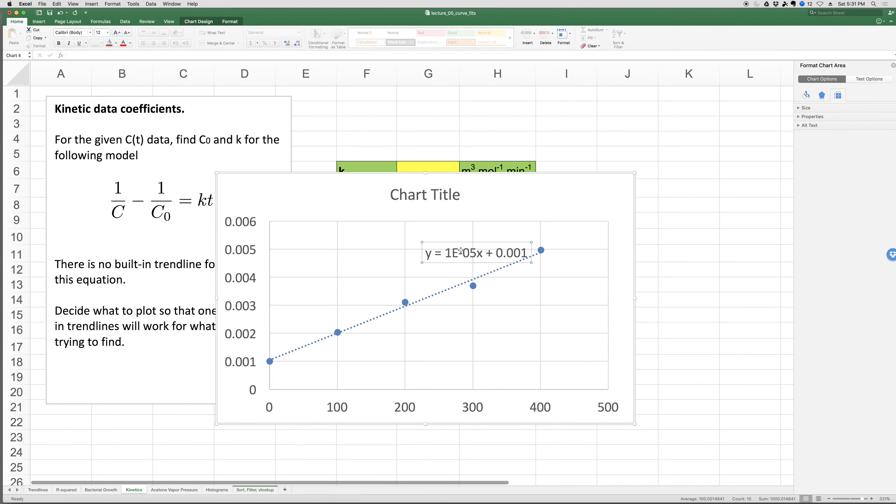
Format the trendline equation label in the 1/C chart as Scientific with 4 decimal places
{"action": "right_click", "coordinate": [461, 250]}
{"action": "left_click", "coordinate": [483, 313]}
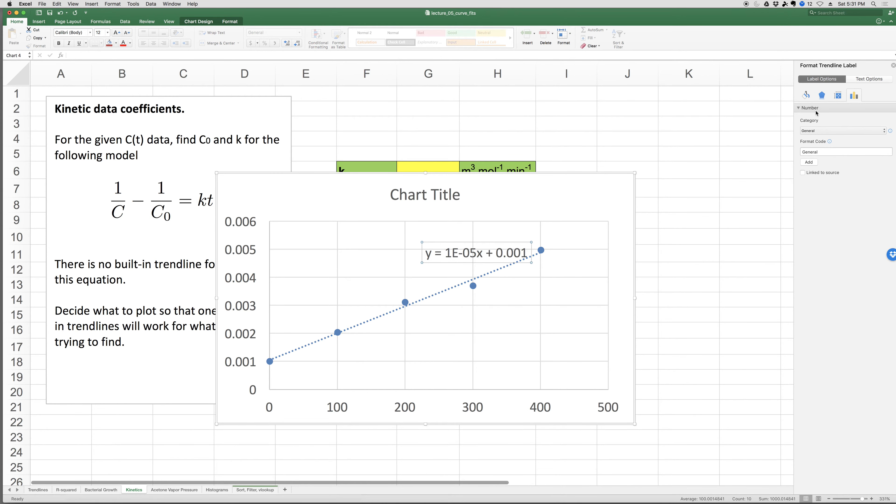
{"action": "left_click", "coordinate": [815, 131]}
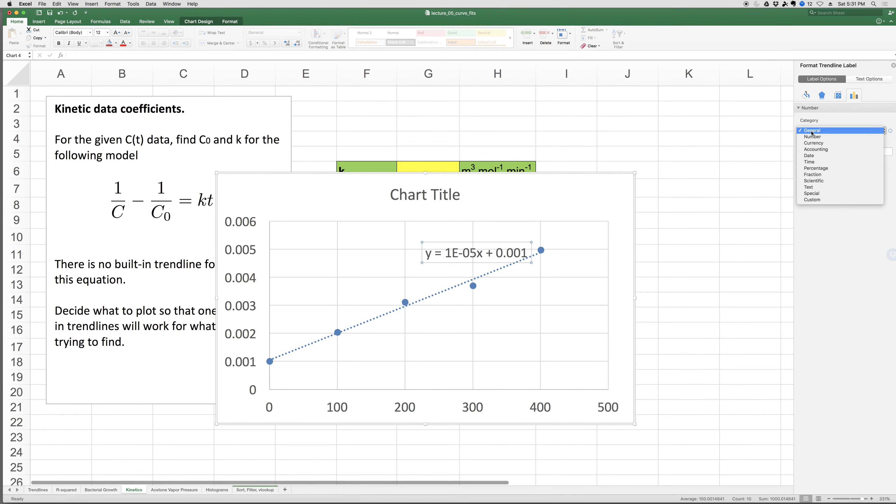
{"action": "left_click", "coordinate": [808, 182]}
{"action": "double_click", "coordinate": [878, 141]}
{"action": "type", "text": "4"}
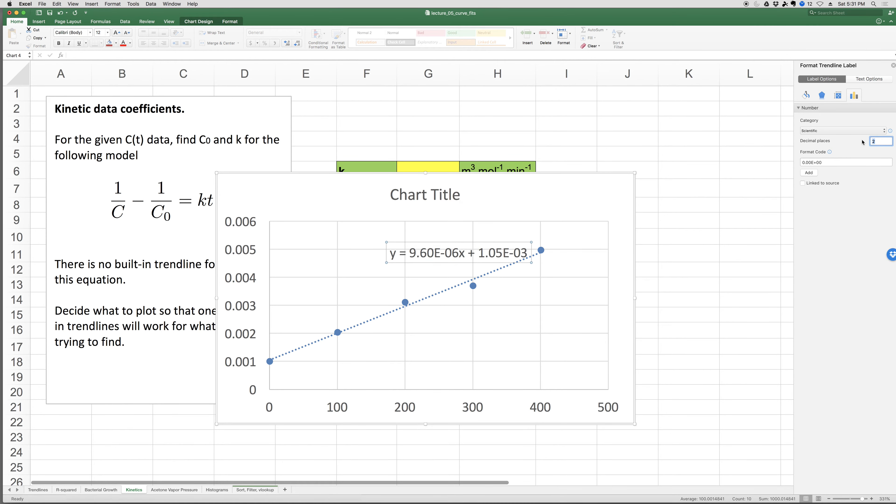
{"action": "key", "text": "Return"}
Tidy the 1/C chart clear of the data table, removing its title and widening it so the equation fits on one line
{"action": "left_click_drag", "start_coordinate": [599, 194], "coordinate": [221, 266]}
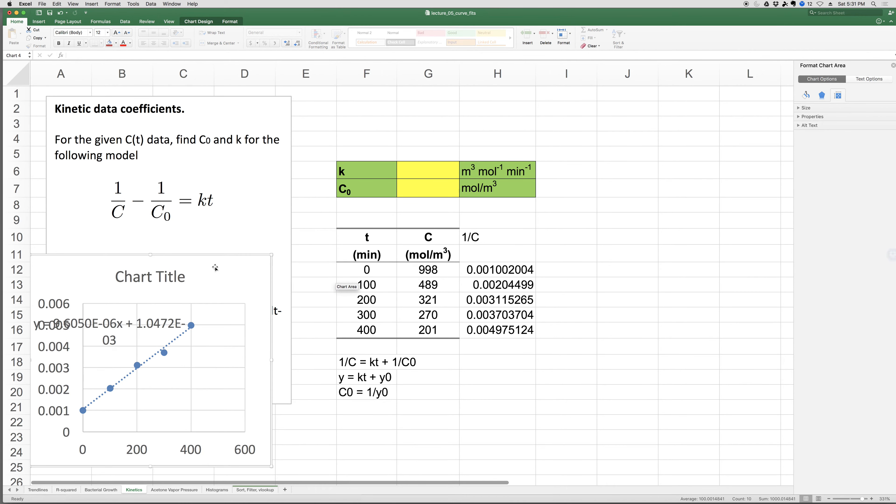
{"action": "left_click_drag", "start_coordinate": [169, 312], "coordinate": [250, 262]}
{"action": "left_click", "coordinate": [176, 272]}
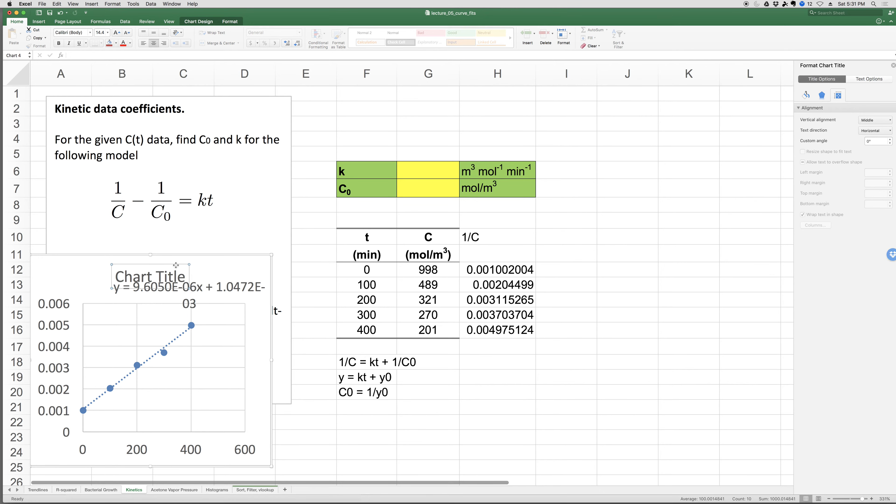
{"action": "key", "text": "Delete"}
{"action": "left_click", "coordinate": [171, 271]}
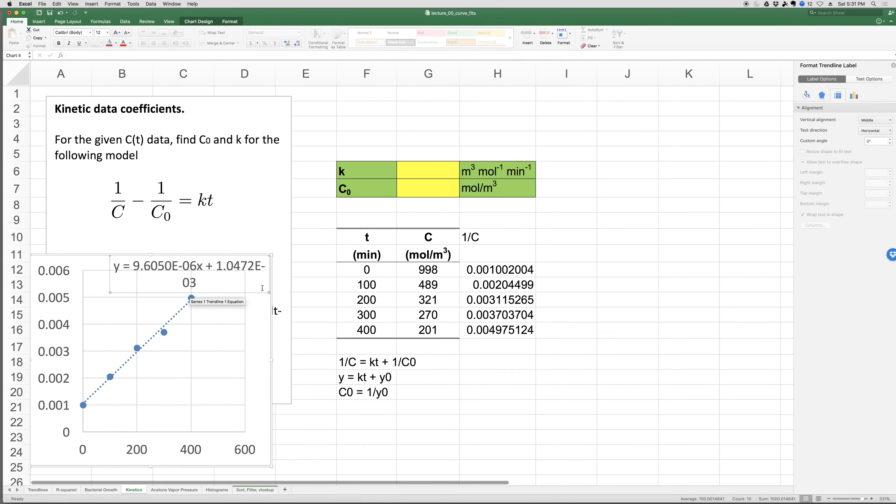
{"action": "left_click_drag", "start_coordinate": [272, 360], "coordinate": [312, 360]}
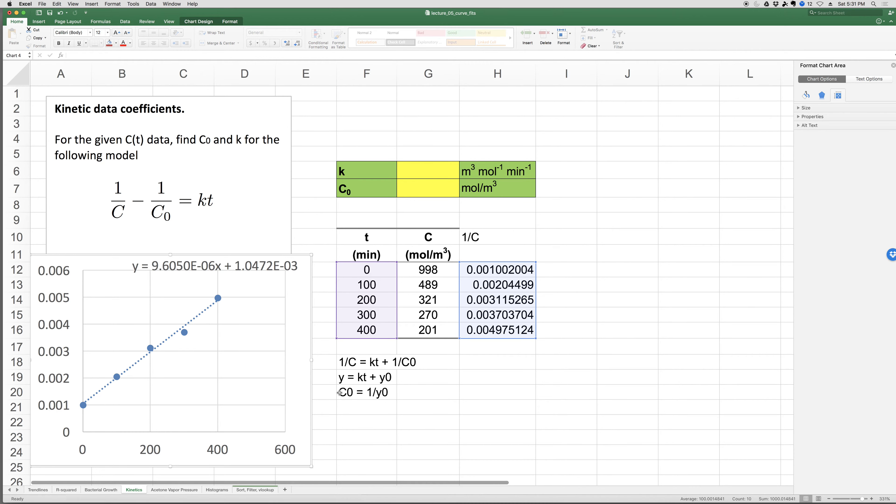
Enter k as 9.605E-06 in G6 and C0 as =1/1.0472E-03 in G7
{"action": "left_click", "coordinate": [432, 162]}
{"action": "type", "text": "9.605E-06"}
{"action": "key", "text": "Return"}
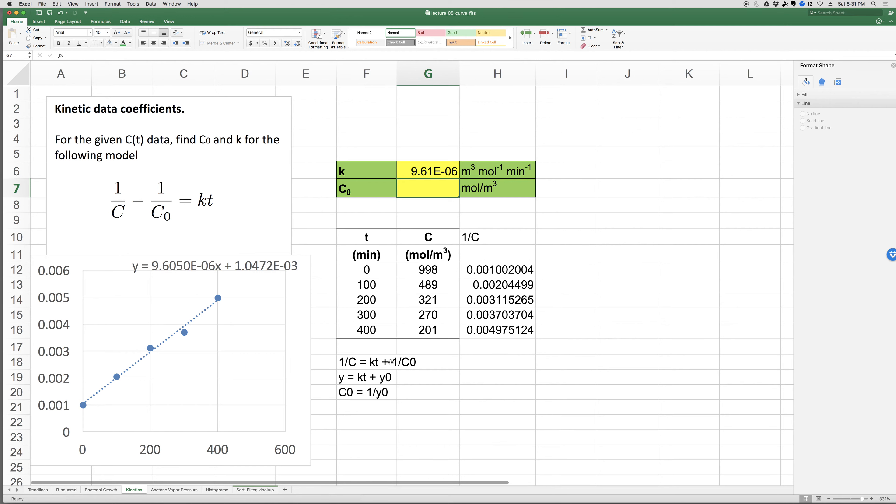
{"action": "type", "text": "="}
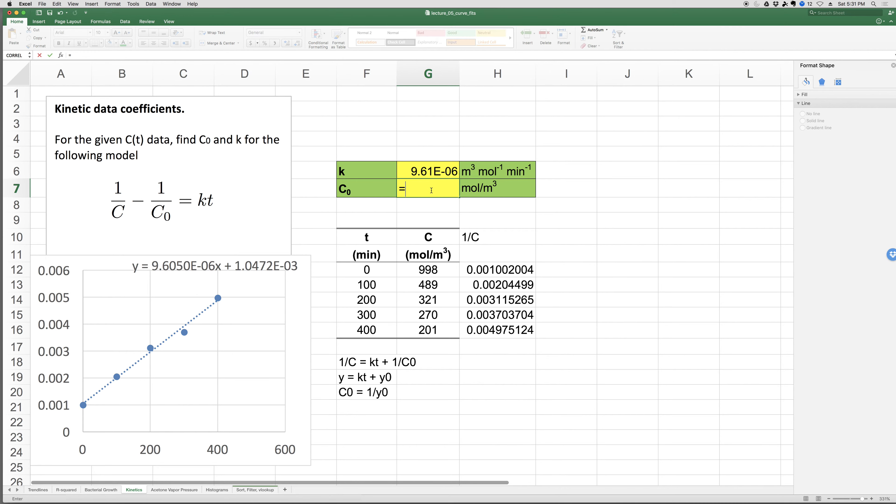
{"action": "type", "text": "1/1.0472E-03"}
{"action": "key", "text": "Return"}
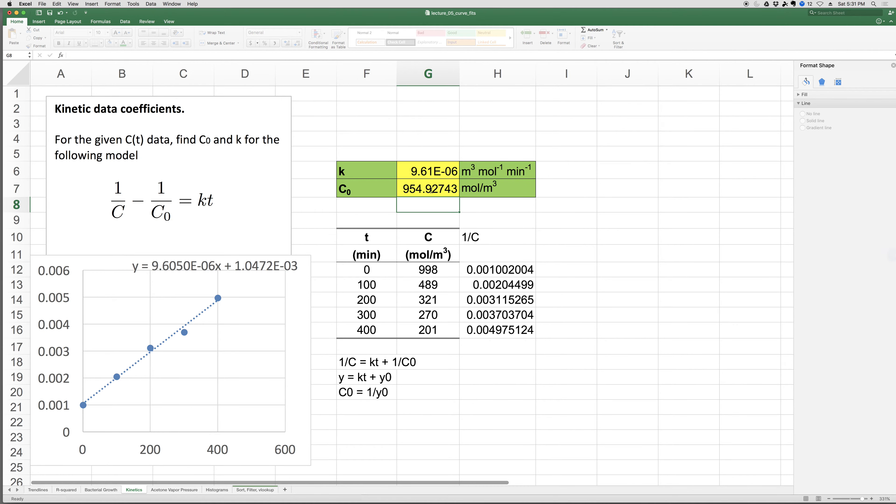
{"action": "left_click", "coordinate": [423, 192]}
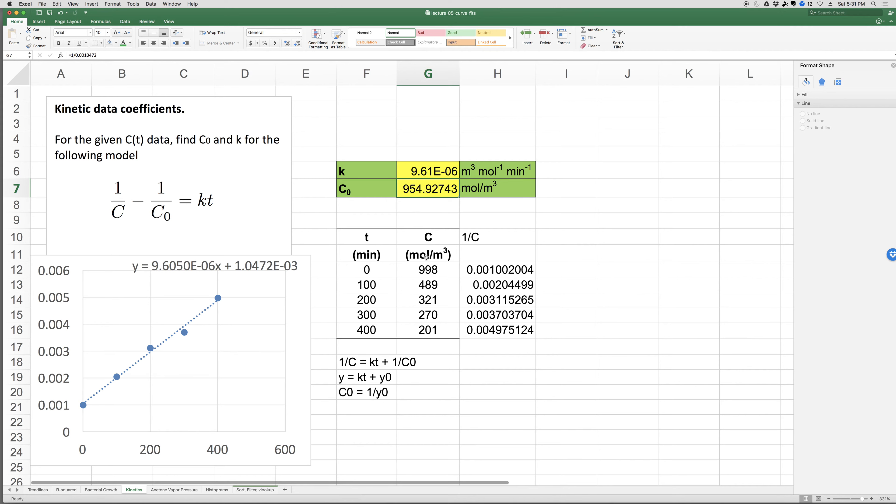
{"action": "left_click", "coordinate": [422, 269]}
{"action": "left_click", "coordinate": [364, 269]}
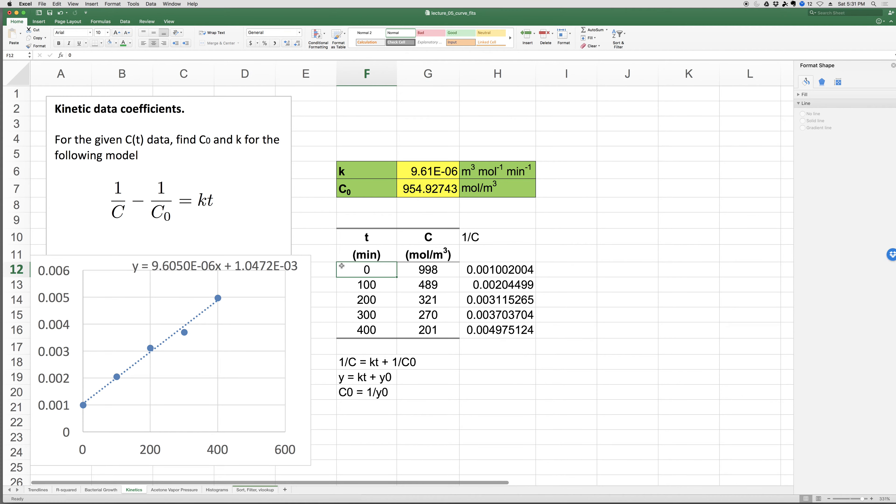
Delete the 1/C scatter chart from the Kinetics sheet
{"action": "left_click", "coordinate": [308, 267]}
{"action": "left_click_drag", "start_coordinate": [308, 267], "coordinate": [308, 323]}
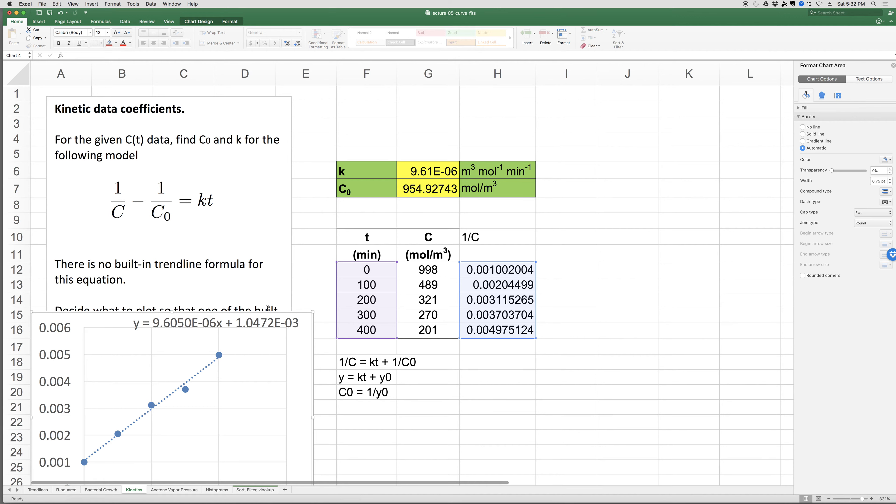
{"action": "key", "text": "Delete"}
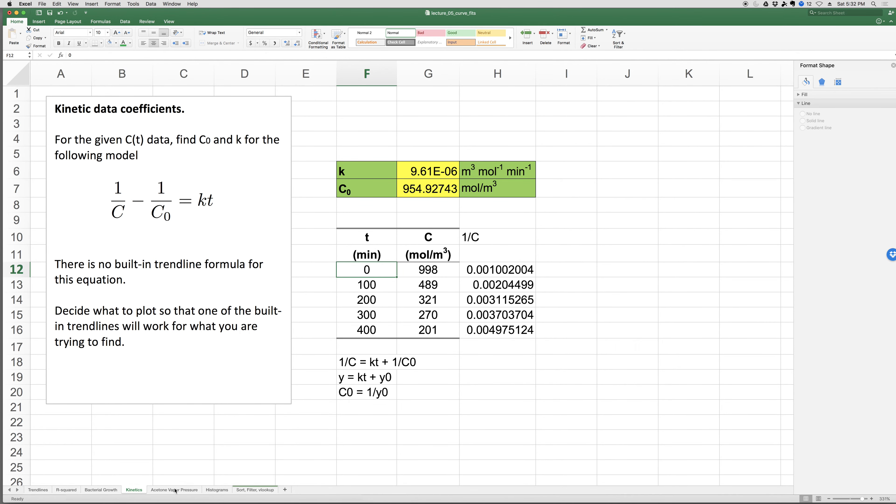
Open the Acetone Vapor Pressure sheet and look at the Antoine equation
{"action": "left_click", "coordinate": [174, 490]}
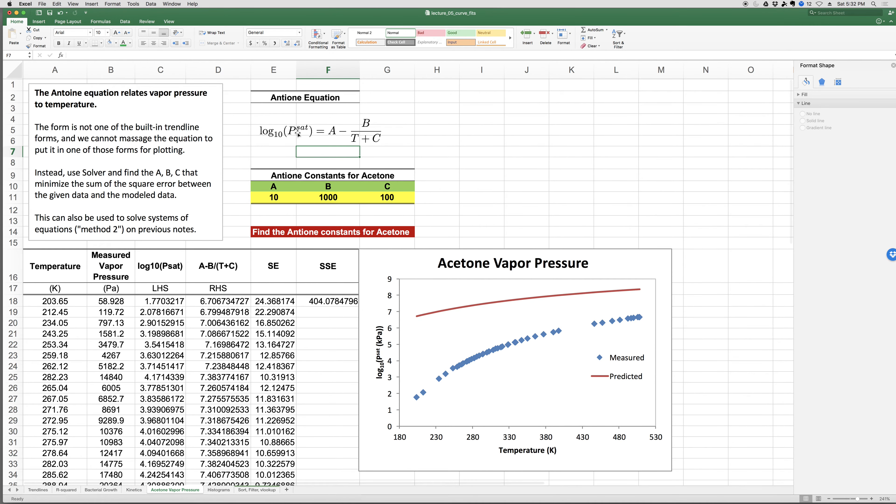
{"action": "left_click", "coordinate": [301, 142]}
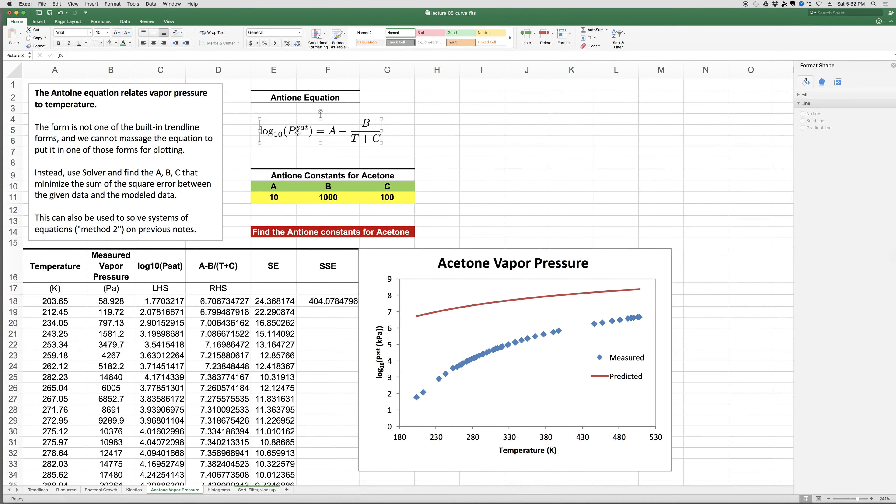
{"action": "left_click", "coordinate": [447, 125]}
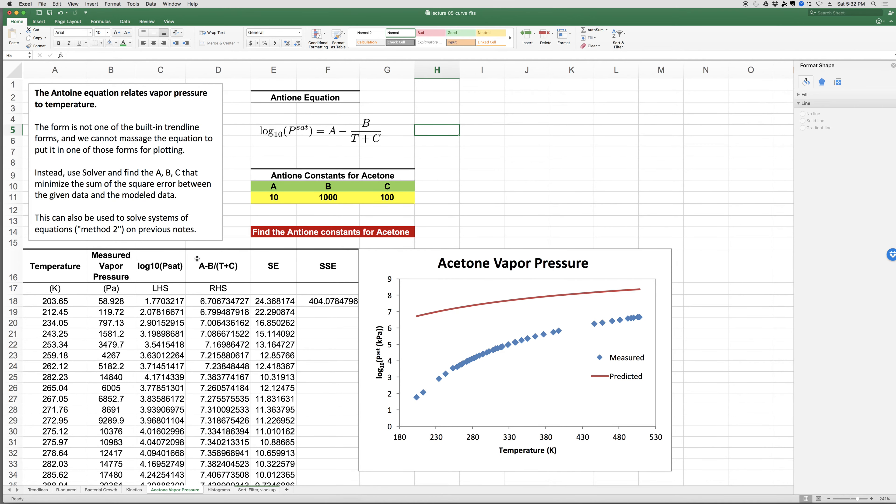
{"action": "left_click_drag", "start_coordinate": [218, 301], "coordinate": [294, 266]}
{"action": "left_click_drag", "start_coordinate": [223, 267], "coordinate": [318, 297]}
{"action": "key", "text": "Delete"}
{"action": "scroll", "coordinate": [318, 298], "scroll_direction": "up", "scroll_amount": 2}
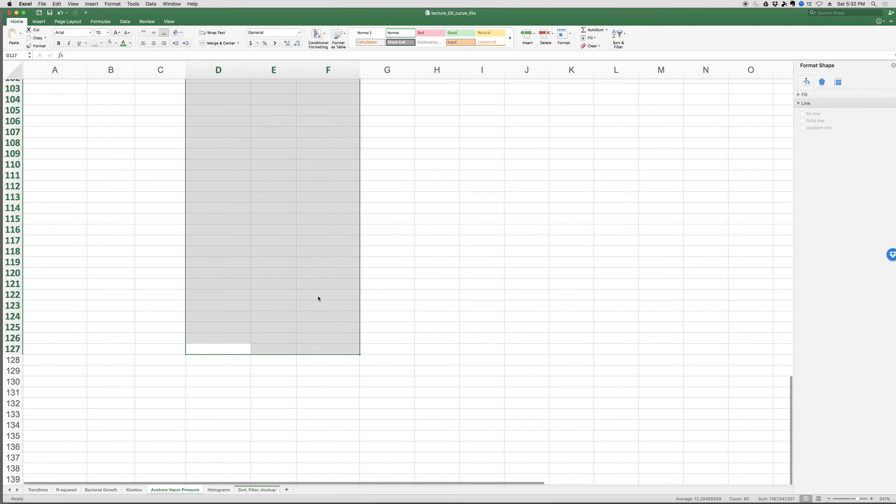
{"action": "scroll", "coordinate": [318, 298], "scroll_direction": "up", "scroll_amount": 20}
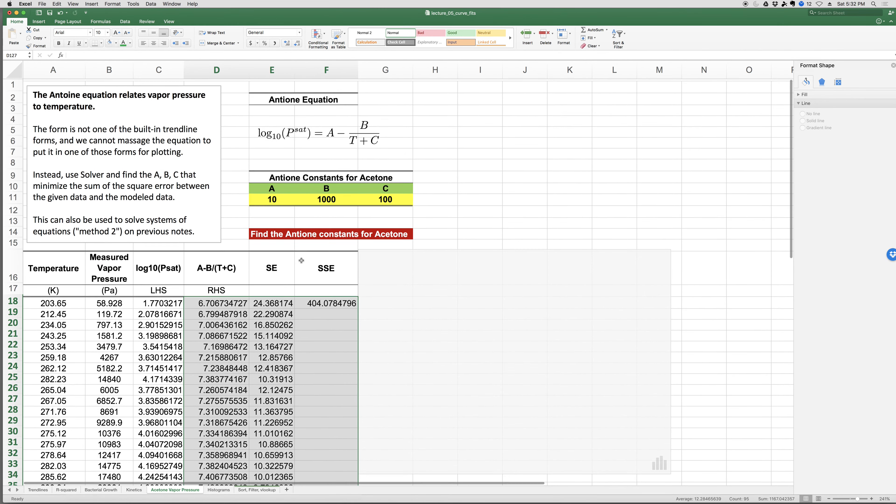
Clear the SSE formula in F18 and the RHS and SE formulas in D18:E64
{"action": "left_click", "coordinate": [302, 305]}
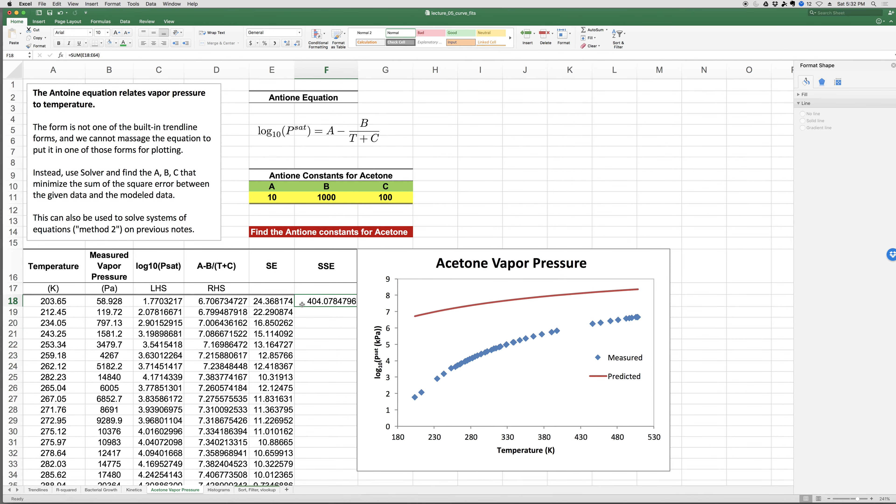
{"action": "left_click_drag", "start_coordinate": [232, 300], "coordinate": [259, 315]}
{"action": "right_click", "coordinate": [259, 314]}
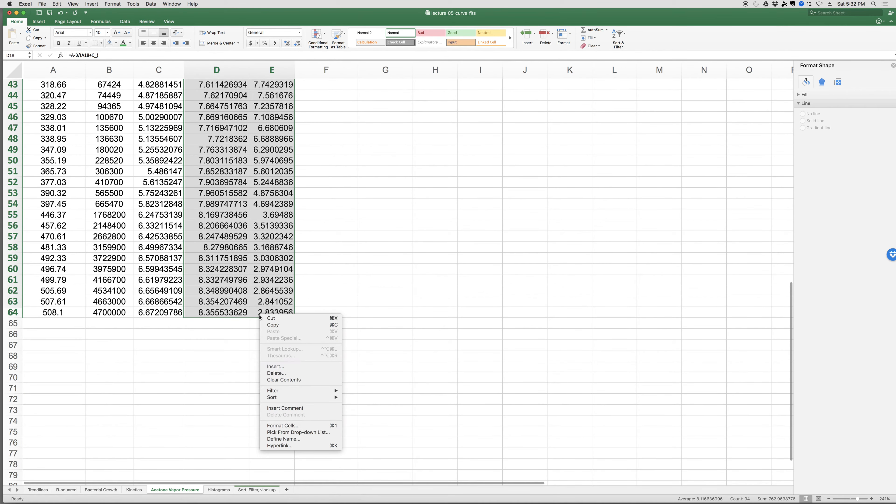
{"action": "left_click", "coordinate": [276, 379]}
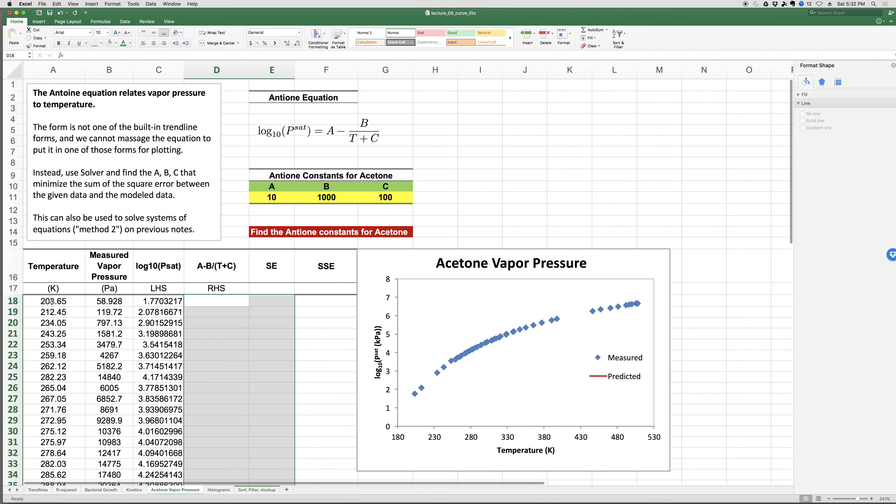
Clear the log10(Psat) column in C18:C64
{"action": "left_click", "coordinate": [51, 303]}
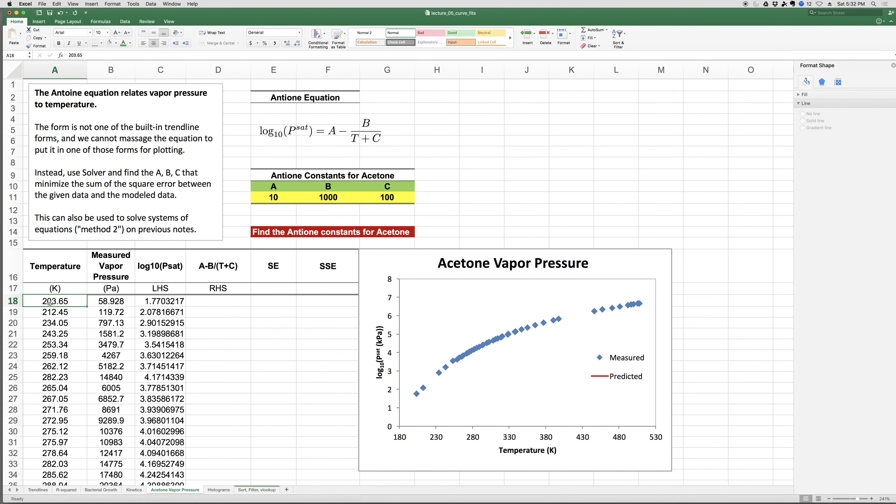
{"action": "mouse_move", "coordinate": [160, 301]}
{"action": "left_mouse_down"}
{"action": "mouse_move", "coordinate": [158, 483]}
{"action": "mouse_move", "coordinate": [154, 297]}
{"action": "left_mouse_up"}
{"action": "scroll", "coordinate": [154, 296], "scroll_direction": "up", "scroll_amount": 10}
{"action": "key", "text": "Delete"}
{"action": "scroll", "coordinate": [154, 297], "scroll_direction": "down", "scroll_amount": 10}
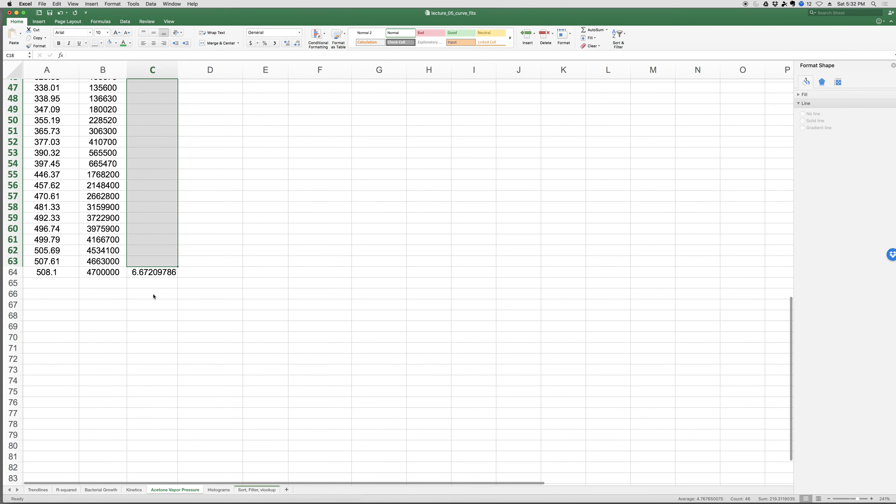
{"action": "left_click", "coordinate": [157, 274]}
{"action": "key", "text": "Delete"}
{"action": "scroll", "coordinate": [156, 274], "scroll_direction": "up", "scroll_amount": 15}
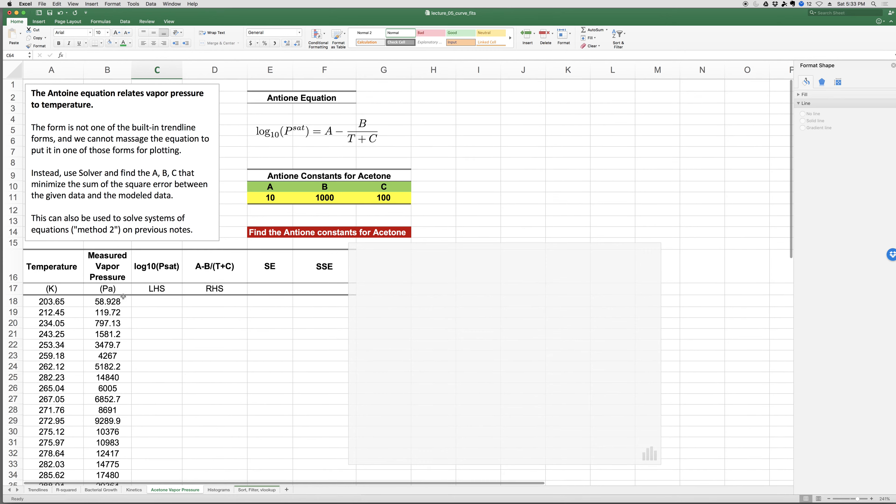
Review the temperature and vapor pressure data, the Antoine equation, the guessed constants in E11:G11 and the LHS column heading
{"action": "left_click", "coordinate": [74, 303]}
{"action": "left_click_drag", "start_coordinate": [64, 301], "coordinate": [105, 321]}
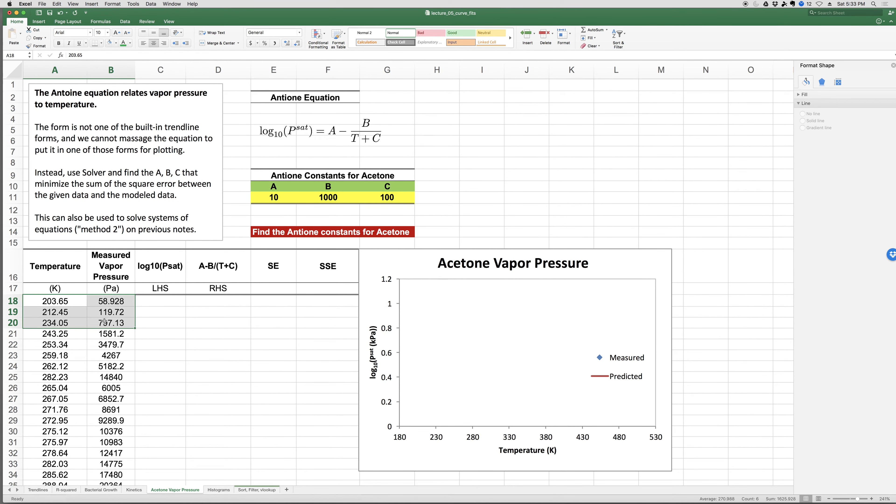
{"action": "left_click", "coordinate": [333, 134]}
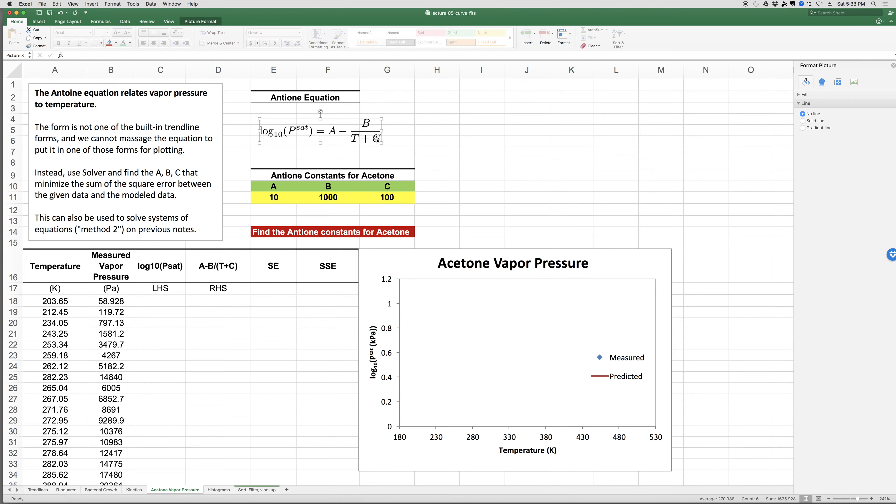
{"action": "left_click", "coordinate": [271, 158]}
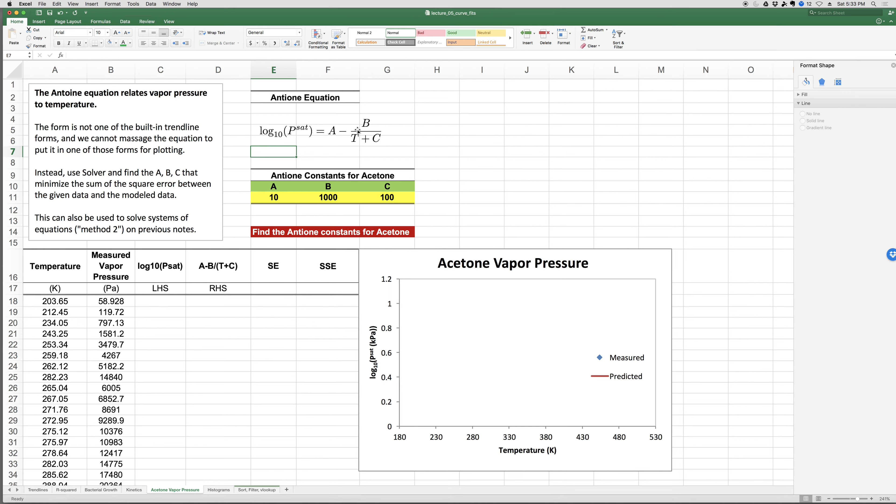
{"action": "left_click_drag", "start_coordinate": [270, 194], "coordinate": [370, 197]}
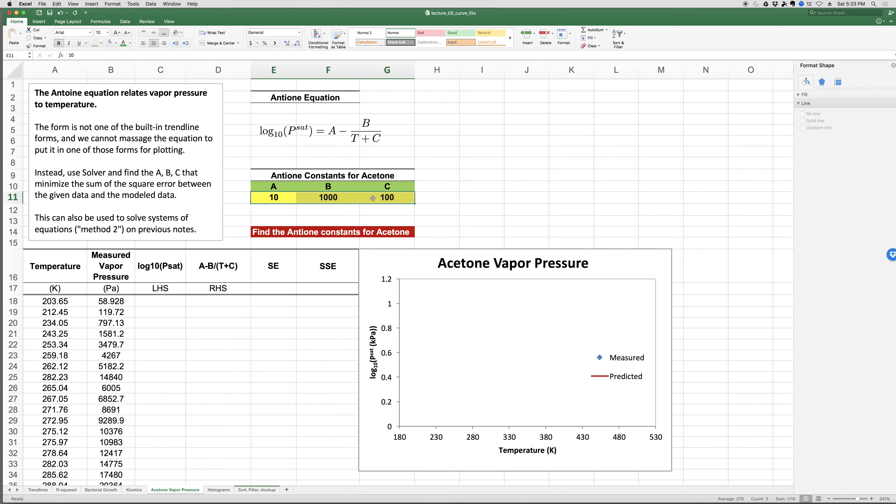
{"action": "left_click", "coordinate": [148, 299]}
{"action": "left_click", "coordinate": [163, 287]}
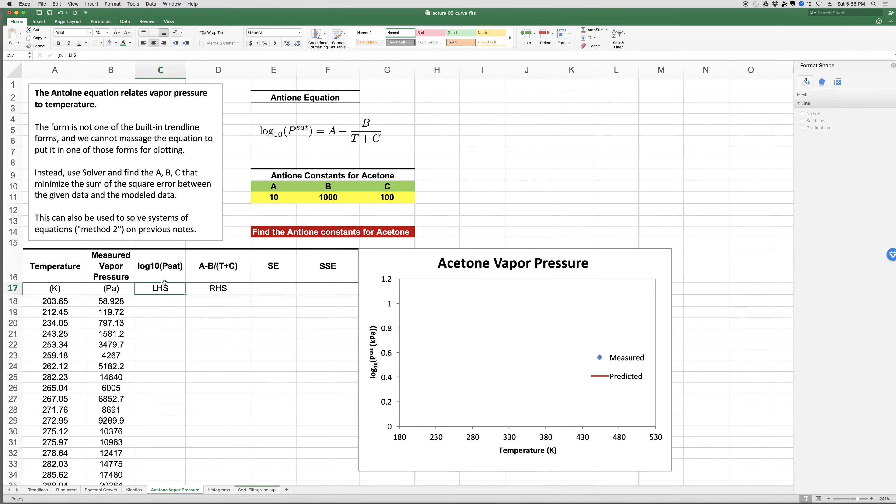
Enter =LOG10(B18) in C18 for the first measured vapor pressure
{"action": "left_click", "coordinate": [162, 306]}
{"action": "type", "text": "=log10("}
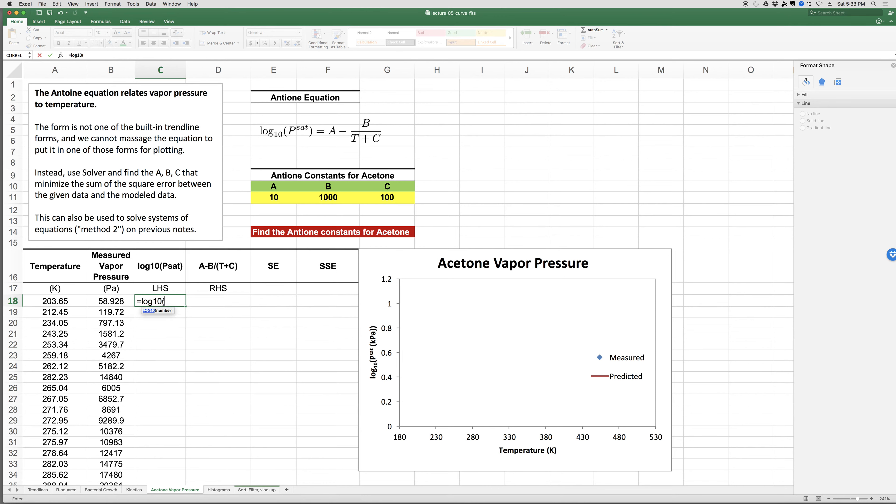
{"action": "key", "text": "Left"}
{"action": "type", "text": ")"}
{"action": "key", "text": "Return"}
Enter =A-B/(A18+C_) in D18 as the Antoine right-hand side for the first temperature, using the named constants
{"action": "left_click", "coordinate": [216, 303]}
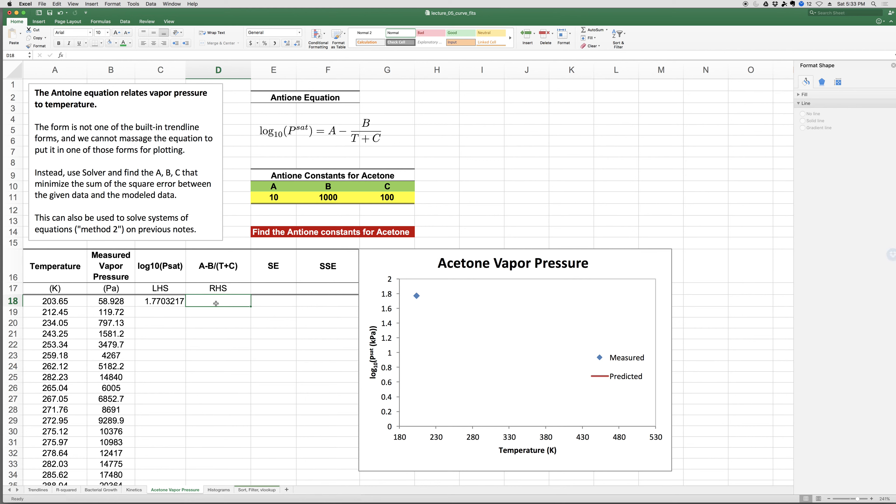
{"action": "type", "text": "="}
{"action": "left_click", "coordinate": [269, 196]}
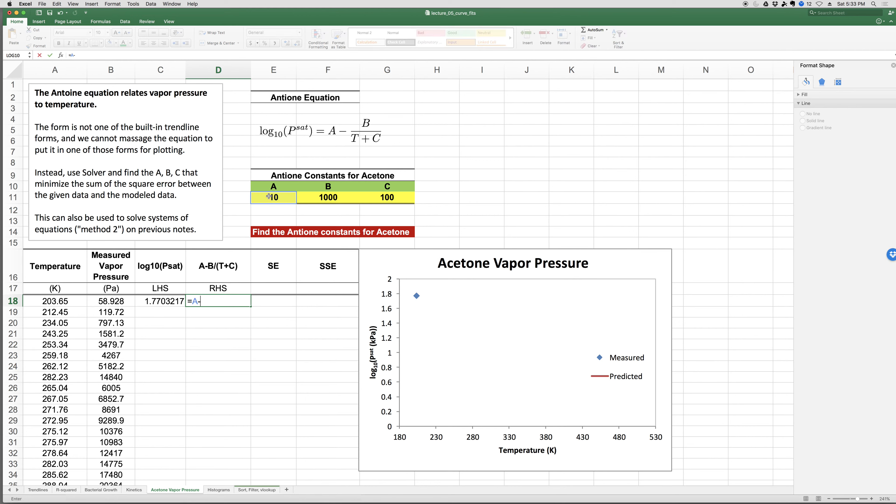
{"action": "type", "text": "-"}
{"action": "left_click", "coordinate": [312, 199]}
{"action": "type", "text": "/("}
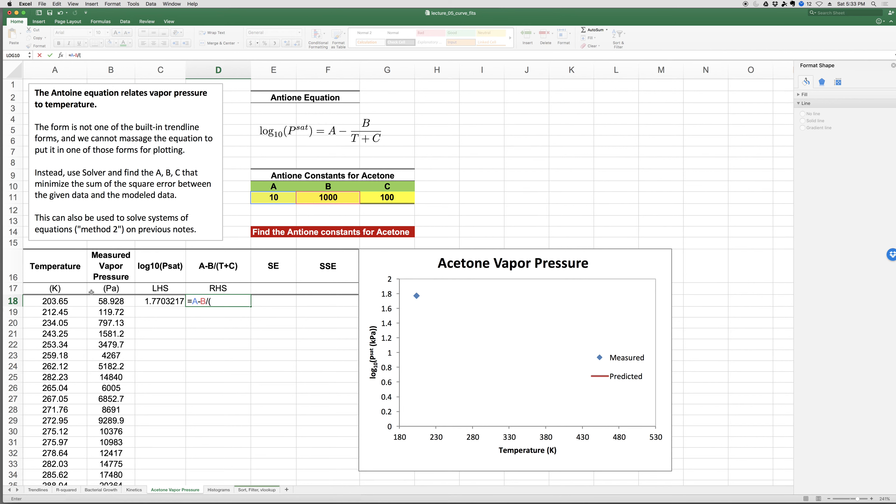
{"action": "left_click", "coordinate": [72, 302]}
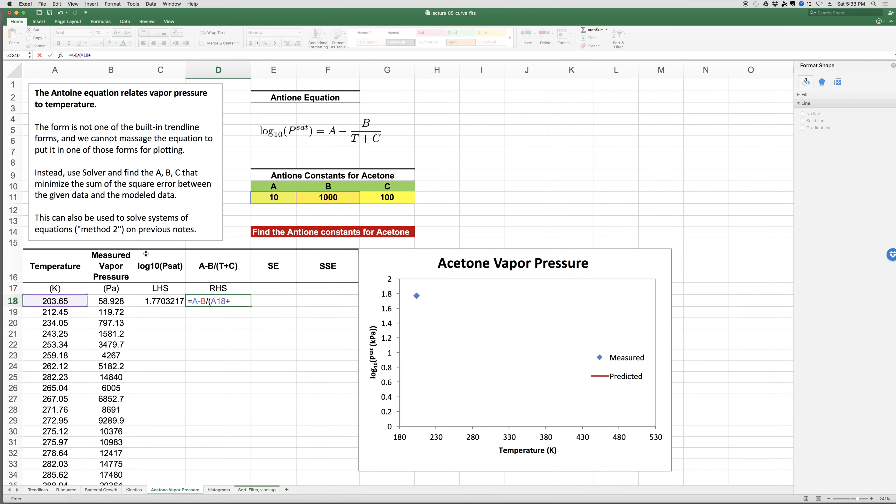
{"action": "type", "text": "+"}
{"action": "left_click", "coordinate": [372, 195]}
{"action": "type", "text": ")"}
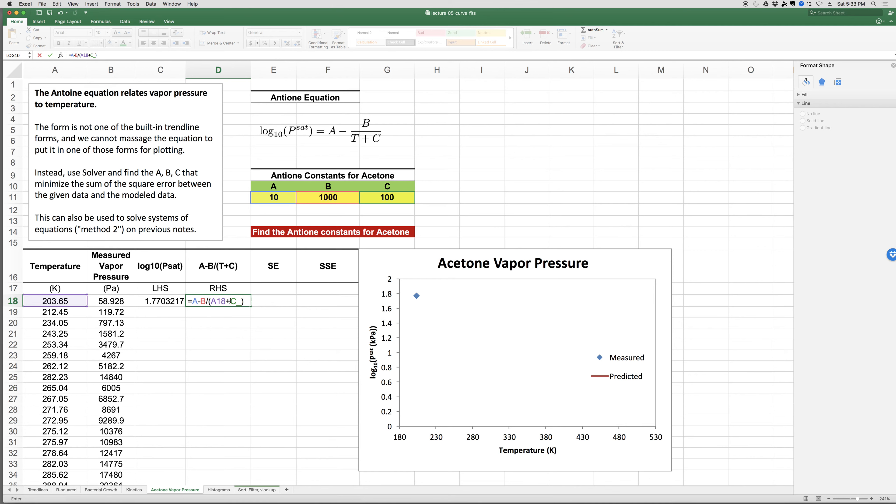
{"action": "key", "text": "Return"}
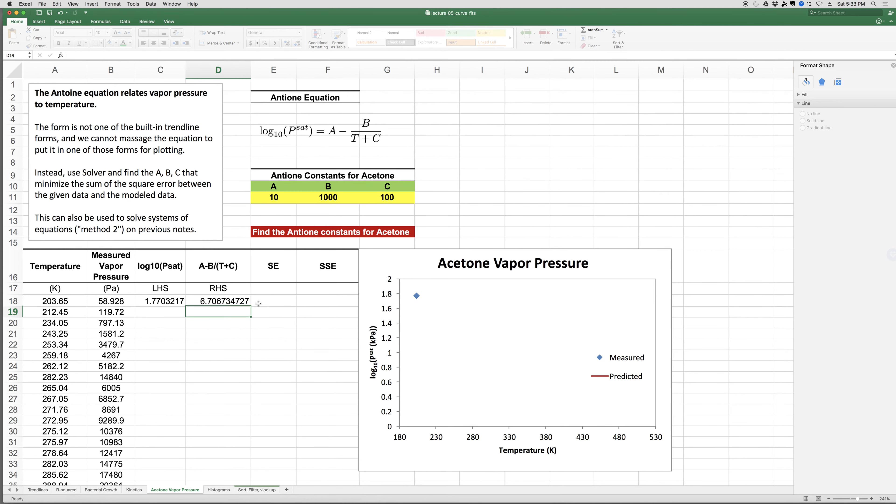
Fill the C18:D18 formulas down through row 64 and compare the measured and predicted series on the chart
{"action": "left_click_drag", "start_coordinate": [162, 301], "coordinate": [213, 301]}
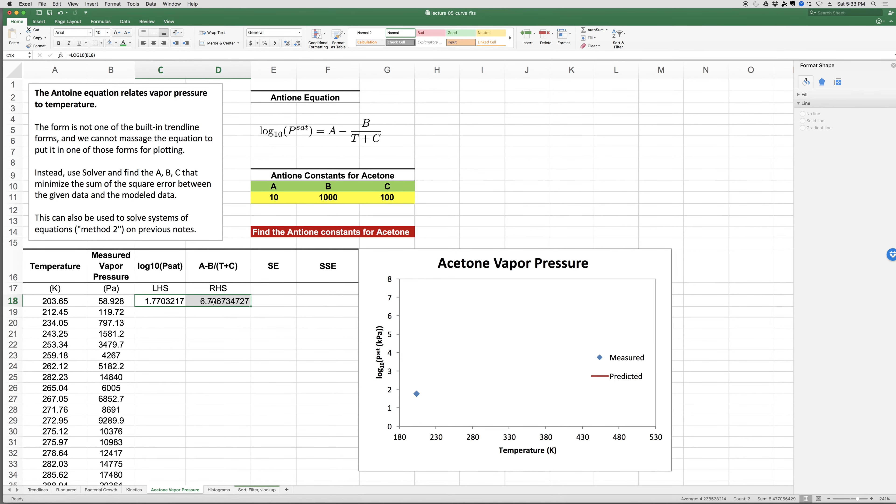
{"action": "double_click", "coordinate": [251, 306]}
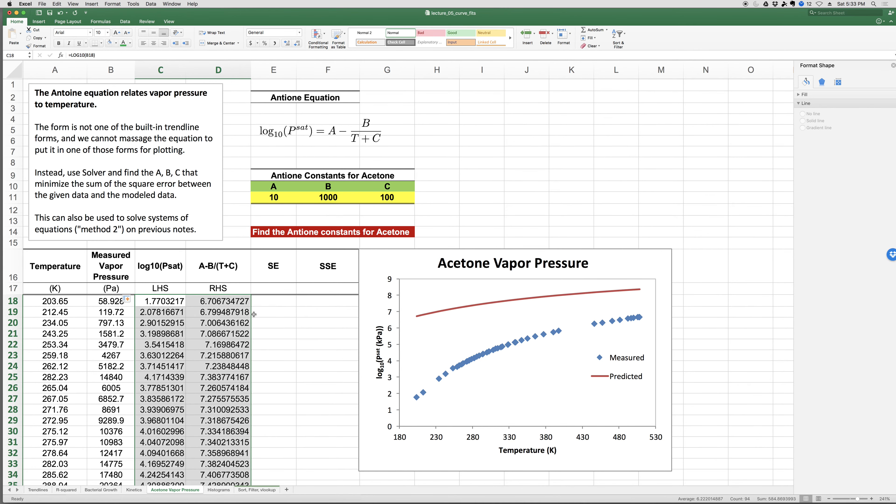
{"action": "left_click", "coordinate": [372, 263]}
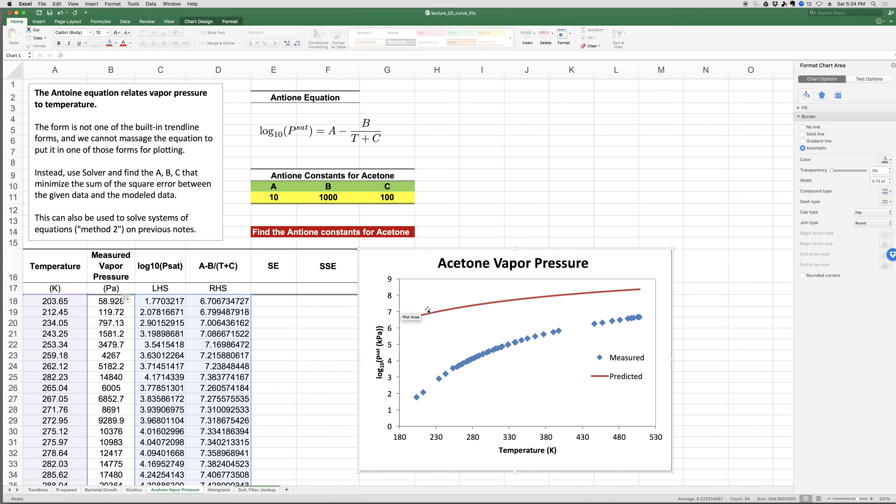
{"action": "left_click", "coordinate": [468, 362]}
{"action": "left_click", "coordinate": [444, 312]}
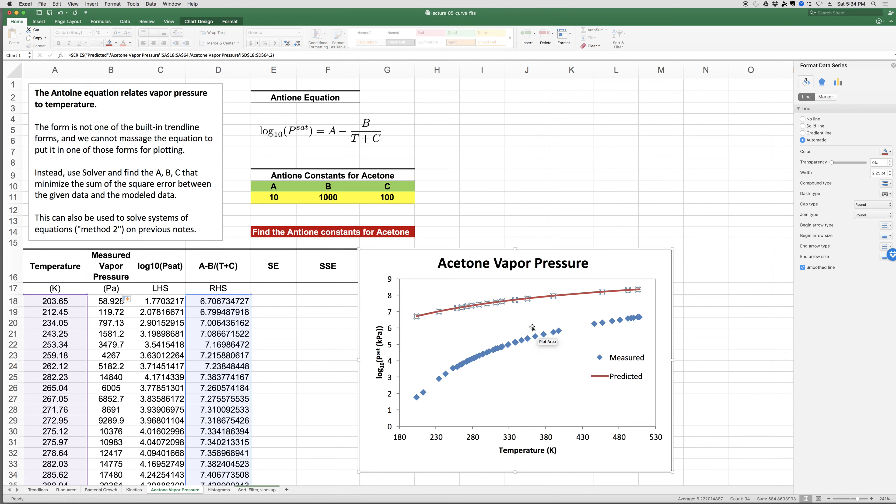
{"action": "left_click", "coordinate": [424, 269]}
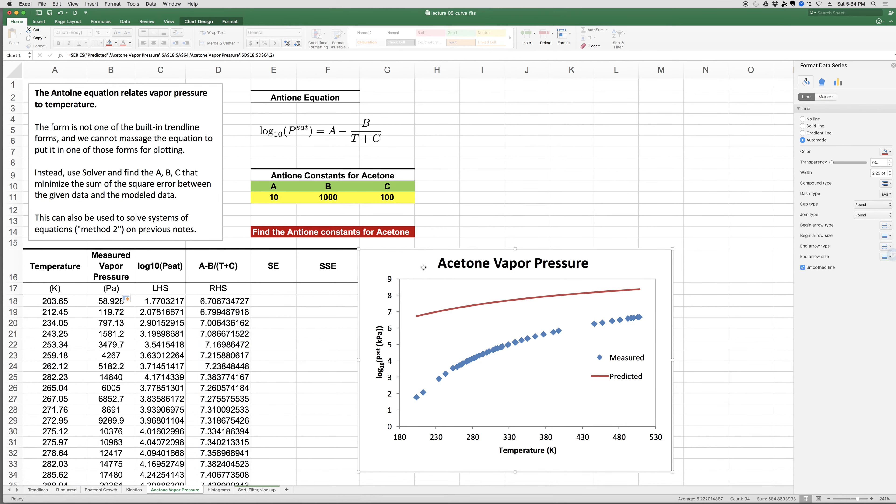
{"action": "left_click", "coordinate": [457, 311]}
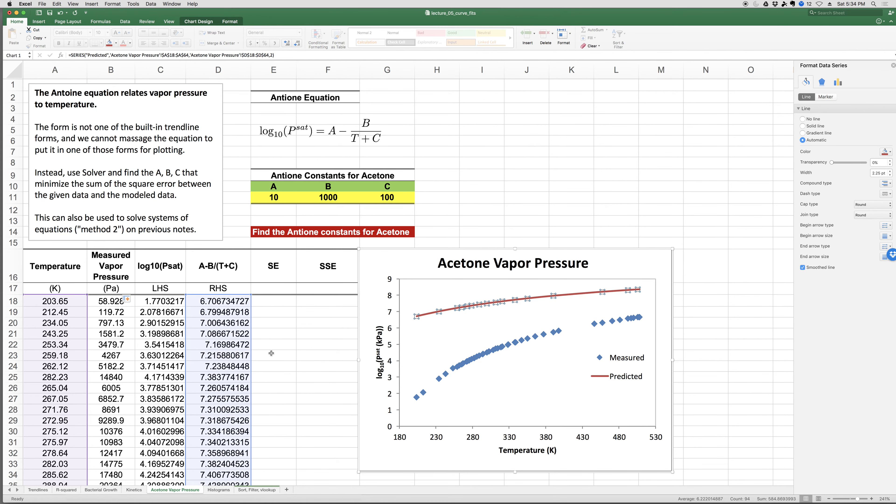
Enter the squared error formula =(D18-C18)^2 in E18 and fill it down through row 64
{"action": "left_click", "coordinate": [285, 301]}
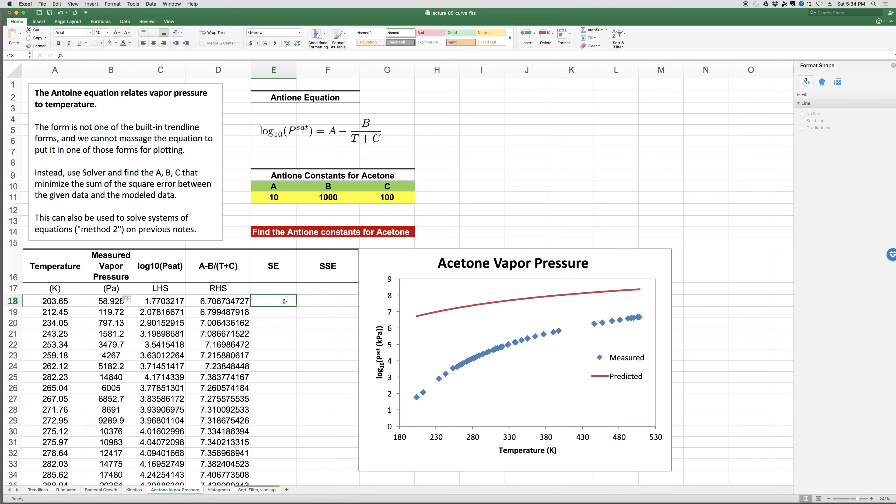
{"action": "type", "text": "="}
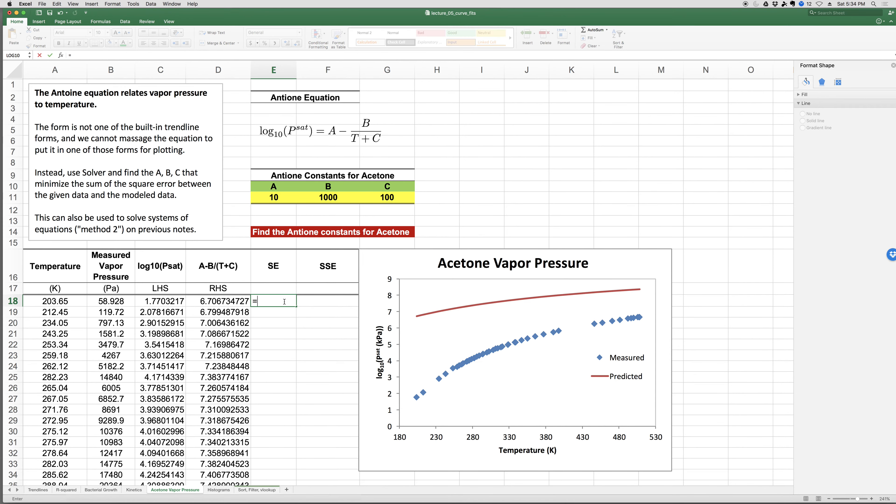
{"action": "type", "text": "("}
{"action": "key", "text": "Left"}
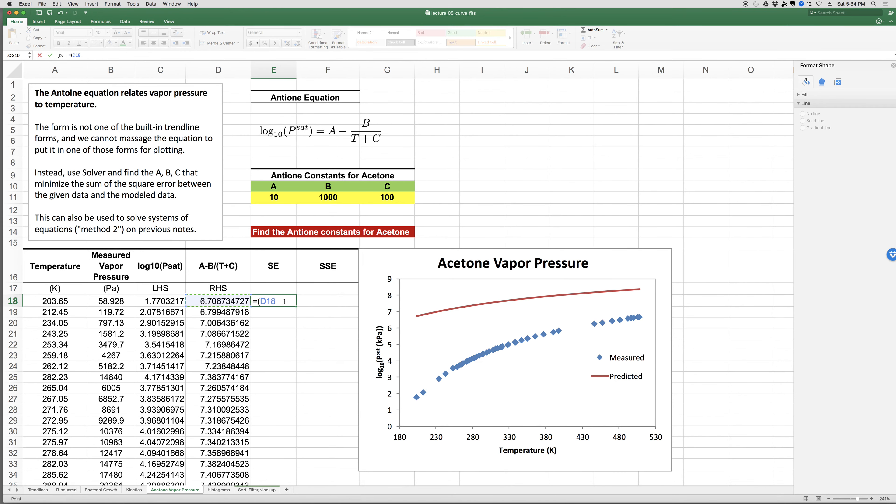
{"action": "key", "text": "Left"}
{"action": "key", "text": "Left"}
{"action": "type", "text": ")^2"}
{"action": "key", "text": "Return"}
{"action": "left_click", "coordinate": [295, 305]}
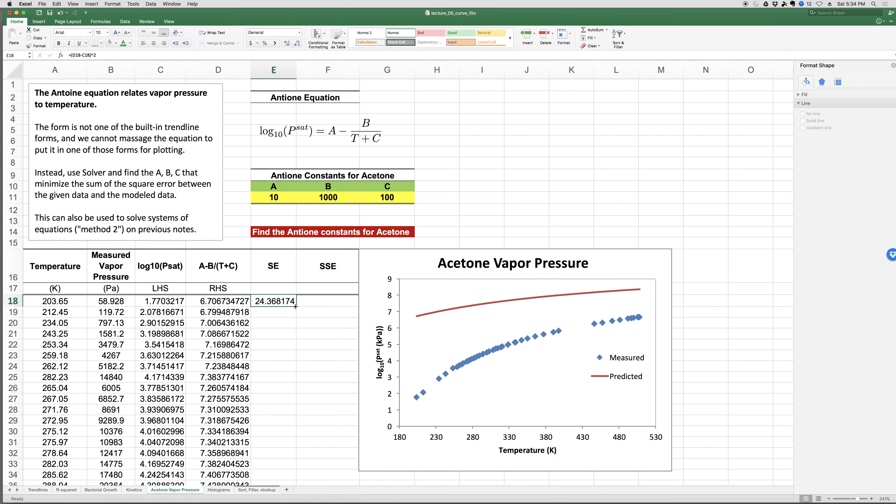
{"action": "double_click", "coordinate": [295, 307]}
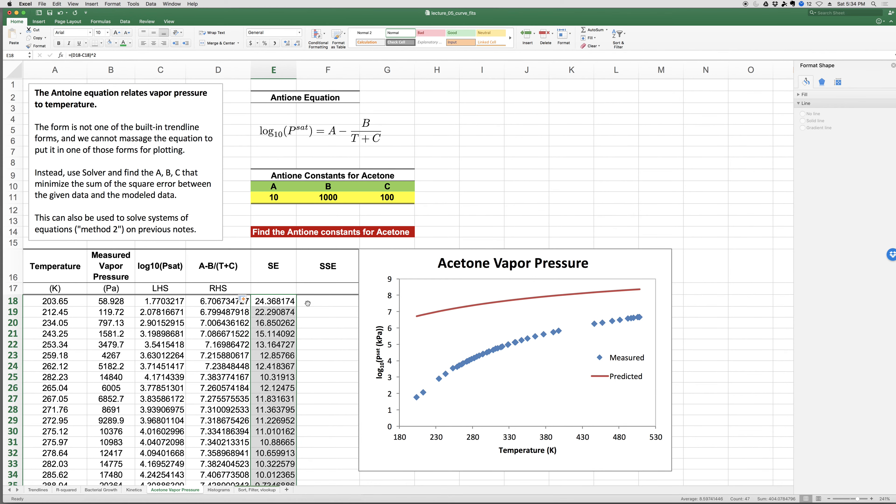
Enter =SUM(E18:E64) in F18 to total the squared errors
{"action": "left_click", "coordinate": [315, 301]}
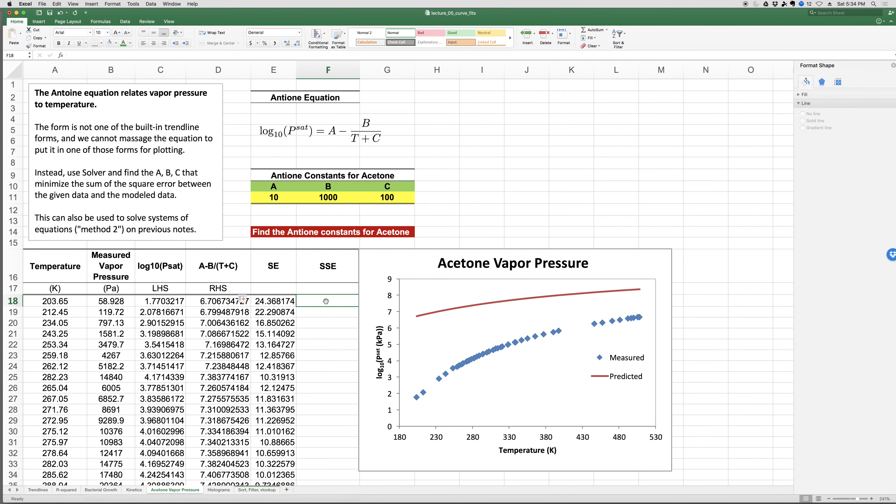
{"action": "mouse_move", "coordinate": [419, 318]}
{"action": "left_click", "coordinate": [285, 262]}
{"action": "left_click", "coordinate": [318, 269]}
{"action": "left_click", "coordinate": [313, 300]}
{"action": "type", "text": "=sum("}
{"action": "left_click_drag", "start_coordinate": [273, 301], "coordinate": [270, 231]}
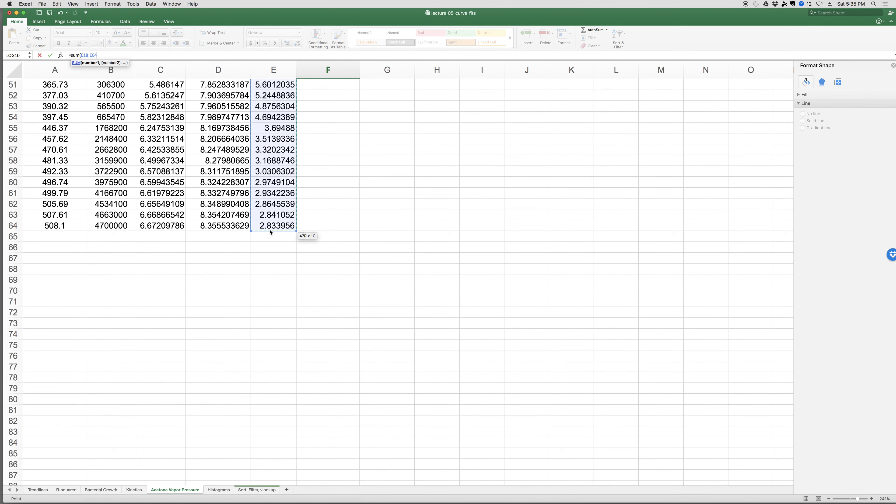
{"action": "type", "text": "ºº"}
{"action": "key", "text": "BackSpace"}
{"action": "key", "text": "BackSpace"}
{"action": "type", "text": ")"}
{"action": "key", "text": "Return"}
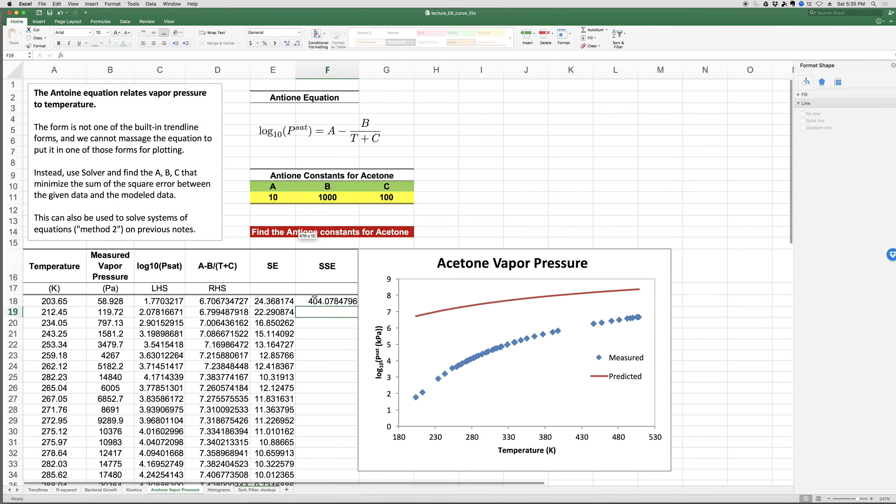
Open Solver and set the SSE cell F18 as the objective to minimize
{"action": "left_click", "coordinate": [328, 302]}
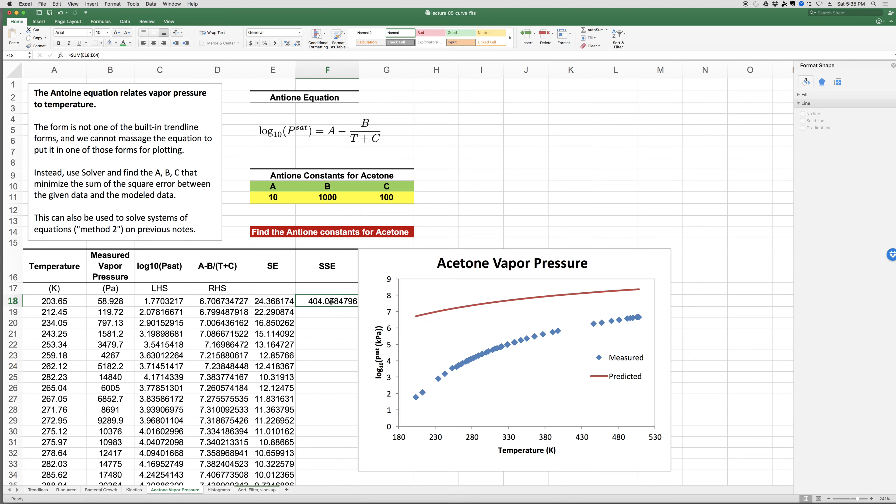
{"action": "left_click", "coordinate": [327, 316]}
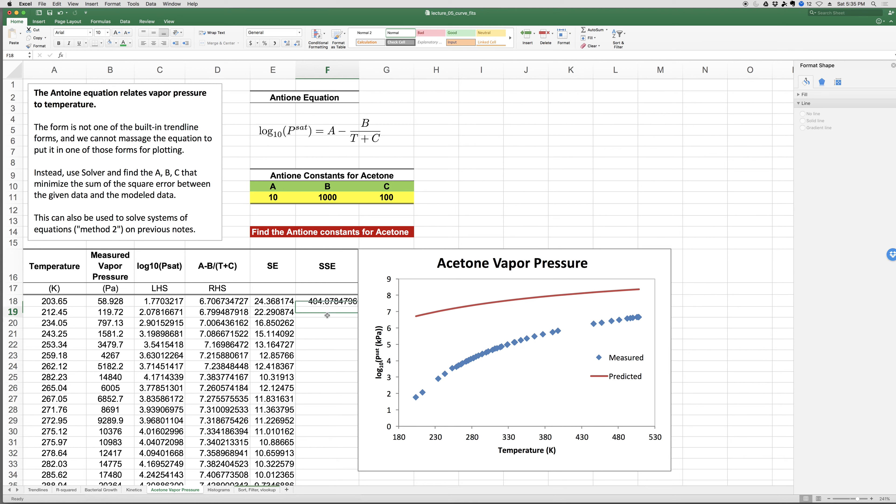
{"action": "left_click", "coordinate": [328, 300]}
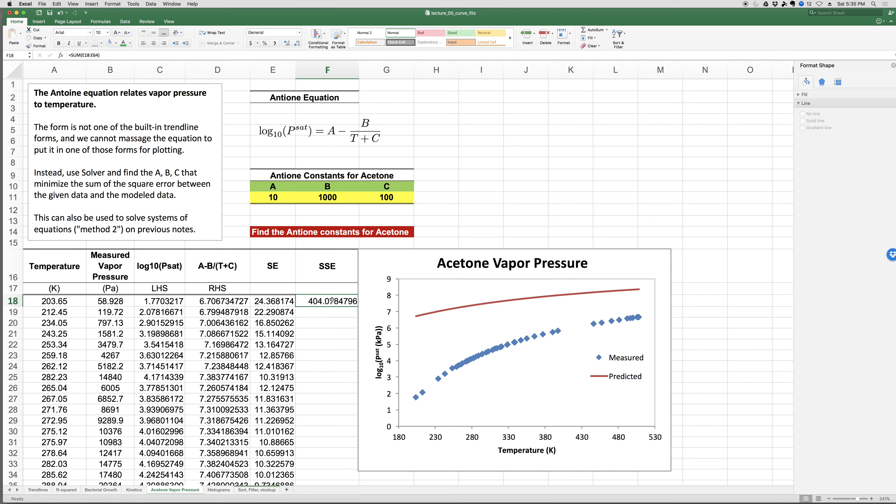
{"action": "left_click_drag", "start_coordinate": [264, 195], "coordinate": [370, 196]}
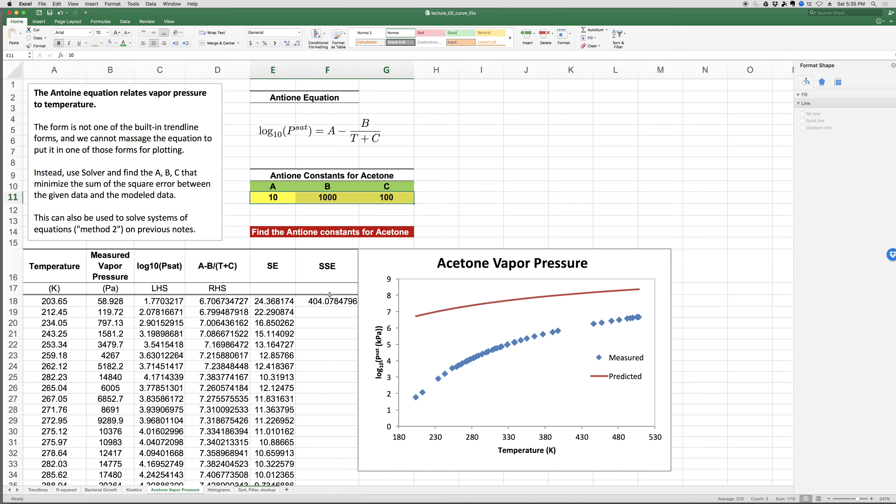
{"action": "left_click", "coordinate": [330, 302]}
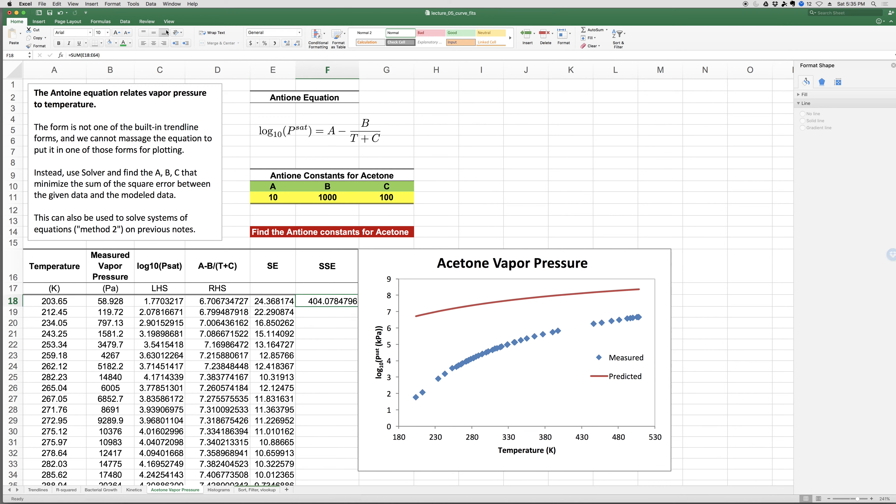
{"action": "left_click", "coordinate": [125, 22]}
{"action": "left_click", "coordinate": [427, 35]}
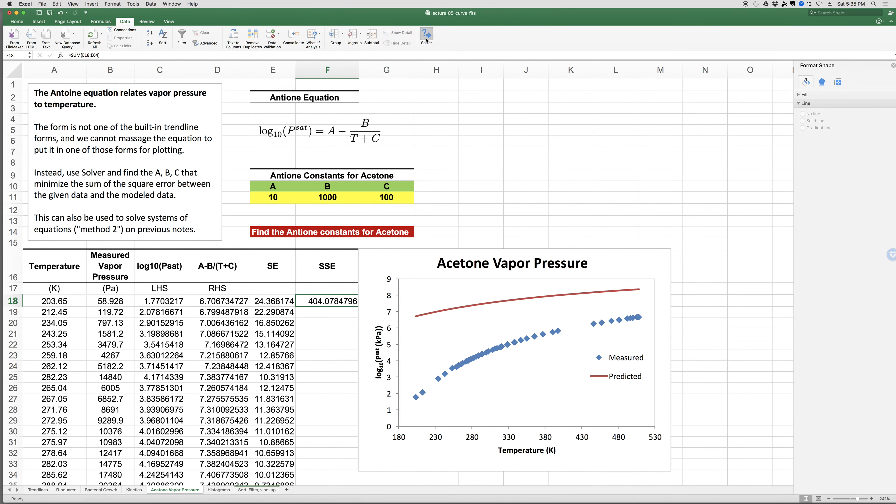
{"action": "left_click_drag", "start_coordinate": [418, 166], "coordinate": [496, 152]}
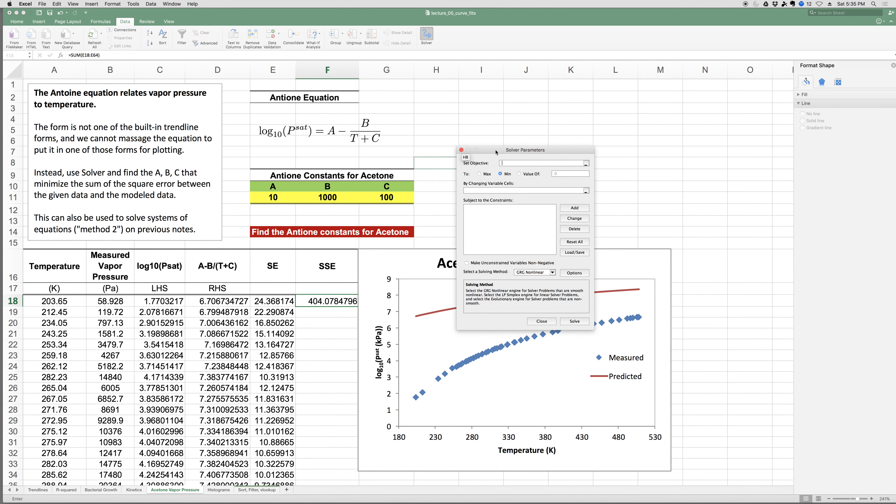
{"action": "left_click", "coordinate": [325, 304]}
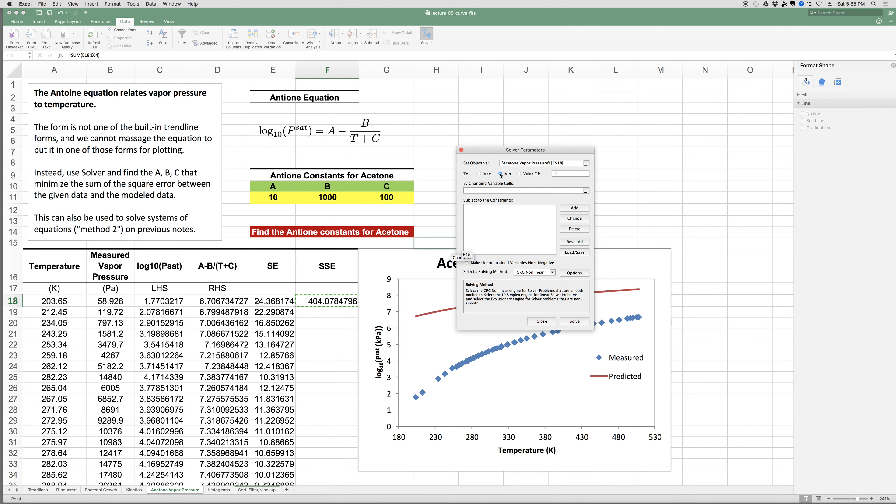
{"action": "left_click", "coordinate": [570, 191]}
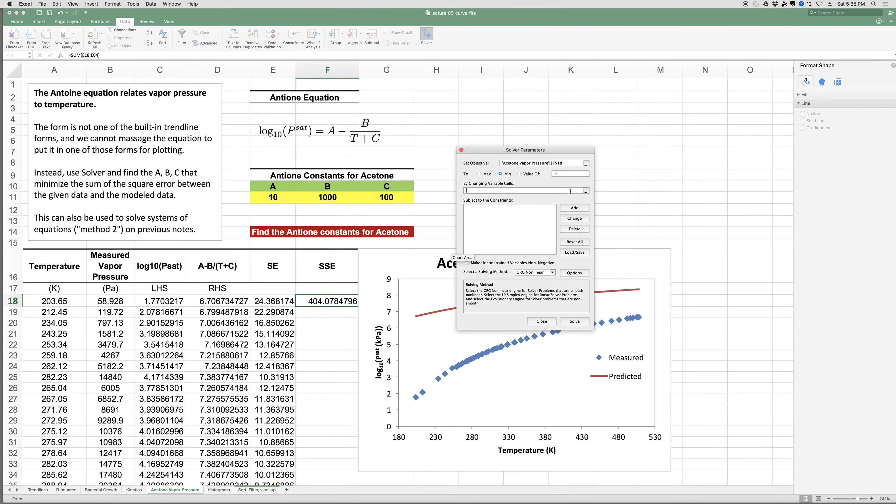
{"action": "left_click", "coordinate": [273, 198]}
{"action": "key", "text": "BackSpace"}
{"action": "key", "text": "BackSpace"}
{"action": "key", "text": "BackSpace"}
{"action": "key", "text": "BackSpace"}
{"action": "key", "text": "BackSpace"}
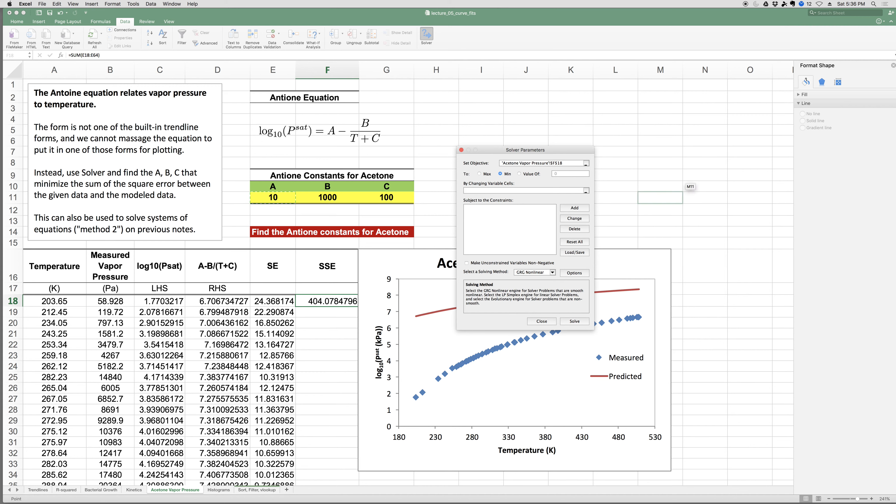
Set Solver's changing variable cells to the Antoine constants in E11:G11
{"action": "left_click", "coordinate": [585, 191]}
{"action": "left_click_drag", "start_coordinate": [277, 199], "coordinate": [361, 200]}
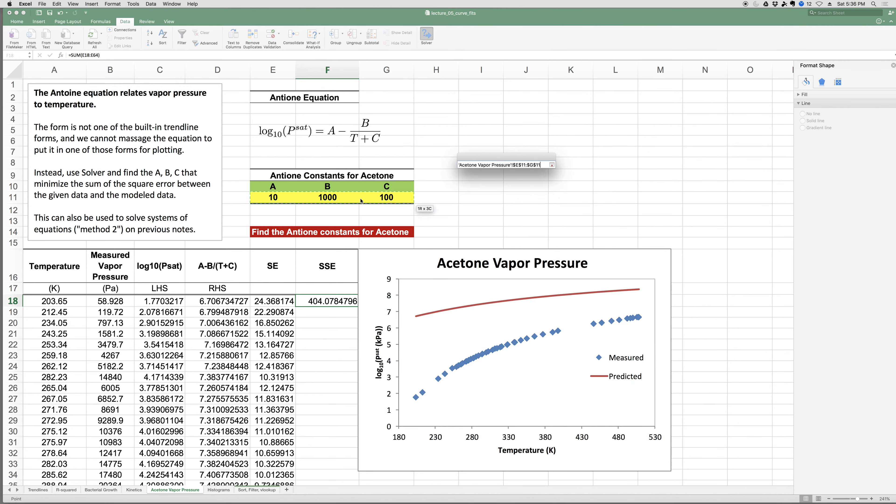
{"action": "left_click", "coordinate": [552, 165]}
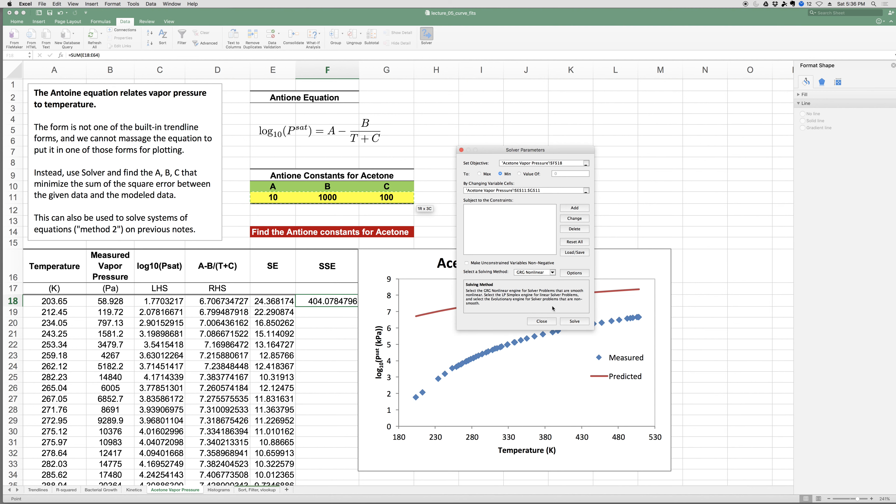
Run Solver, keep its solution, and select the fitted Antoine constants in E11:G11
{"action": "left_click", "coordinate": [572, 322]}
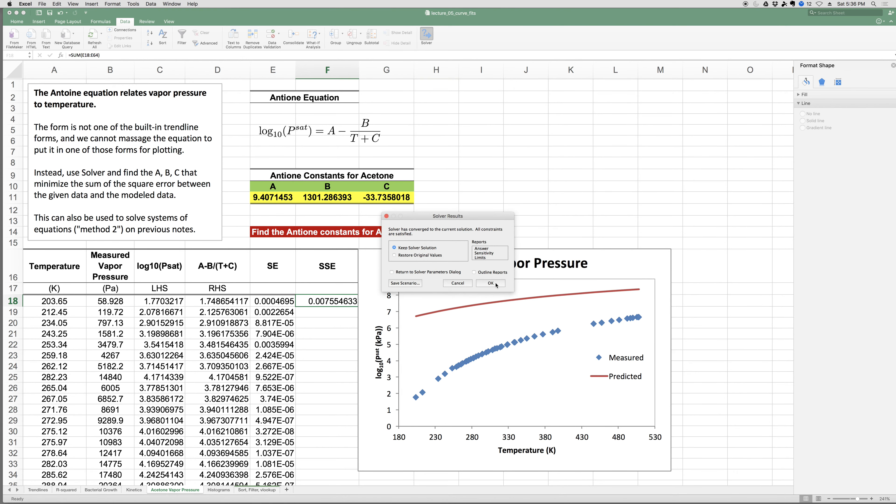
{"action": "left_click", "coordinate": [491, 284]}
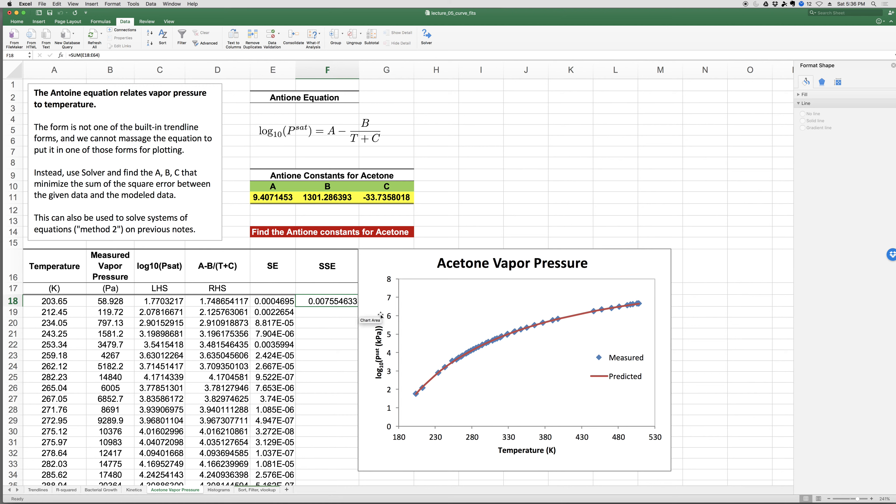
{"action": "left_click_drag", "start_coordinate": [278, 197], "coordinate": [388, 198]}
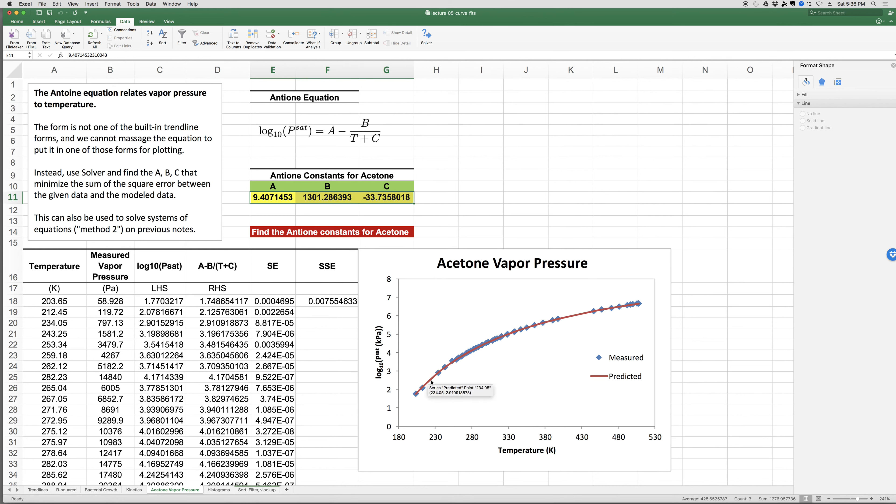
Review the Predicted series in the chart, the Antoine equation, the squared errors in column E and the SSE formula in F18
{"action": "left_click", "coordinate": [424, 384]}
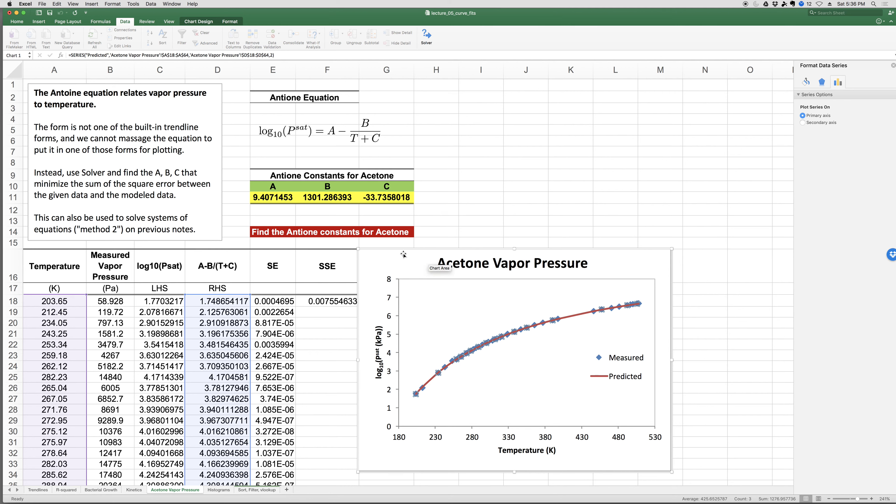
{"action": "left_click", "coordinate": [437, 234]}
{"action": "left_click", "coordinate": [312, 148]}
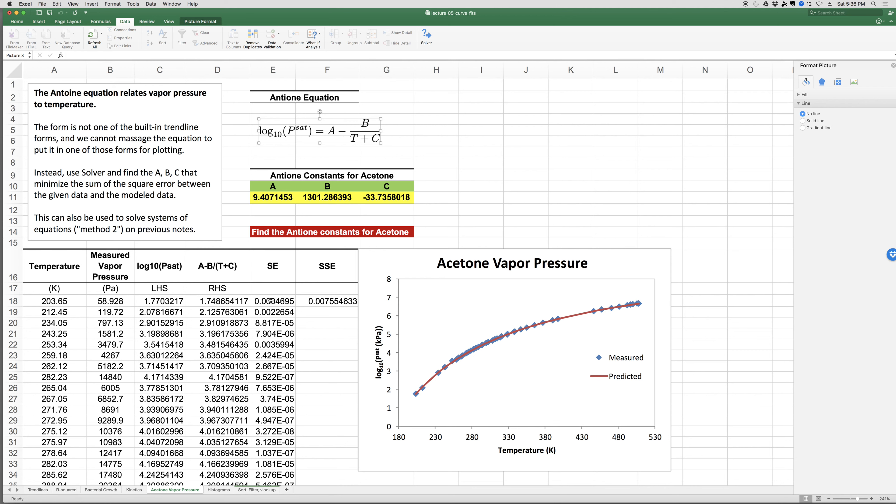
{"action": "left_click_drag", "start_coordinate": [271, 301], "coordinate": [266, 362]}
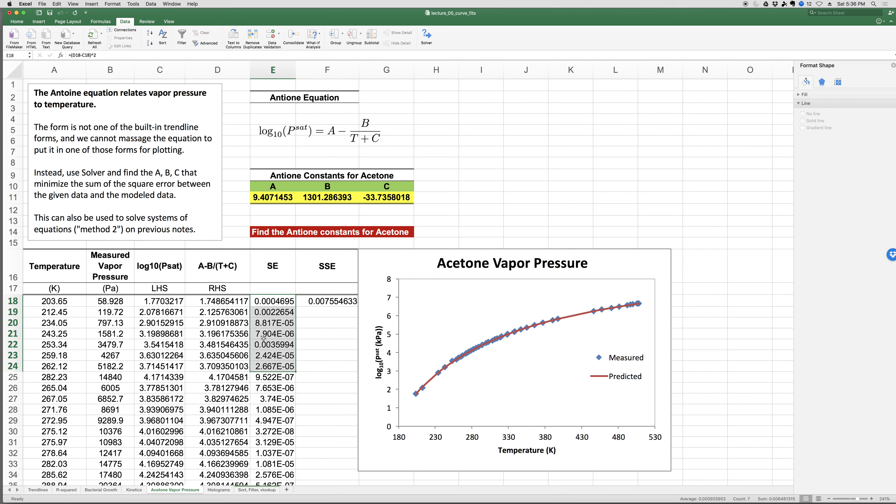
{"action": "left_click", "coordinate": [309, 300]}
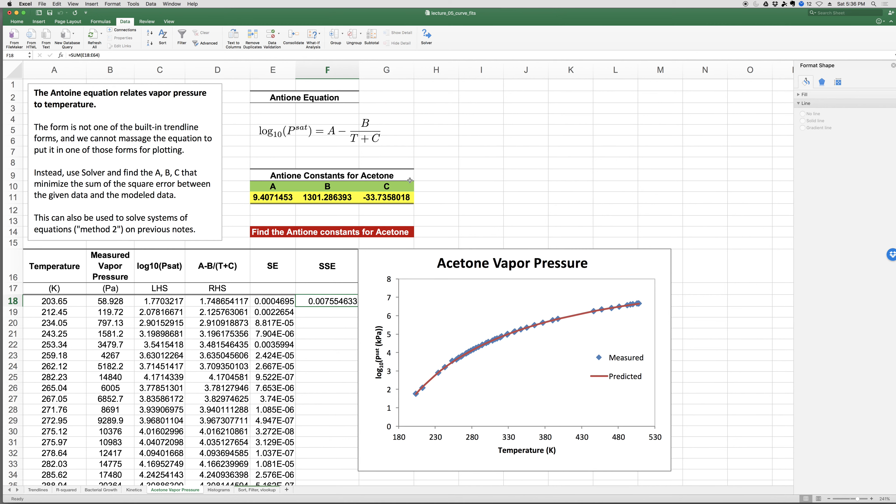
Enter the variable labels x, y and z in cells I6:I8
{"action": "left_click", "coordinate": [464, 141]}
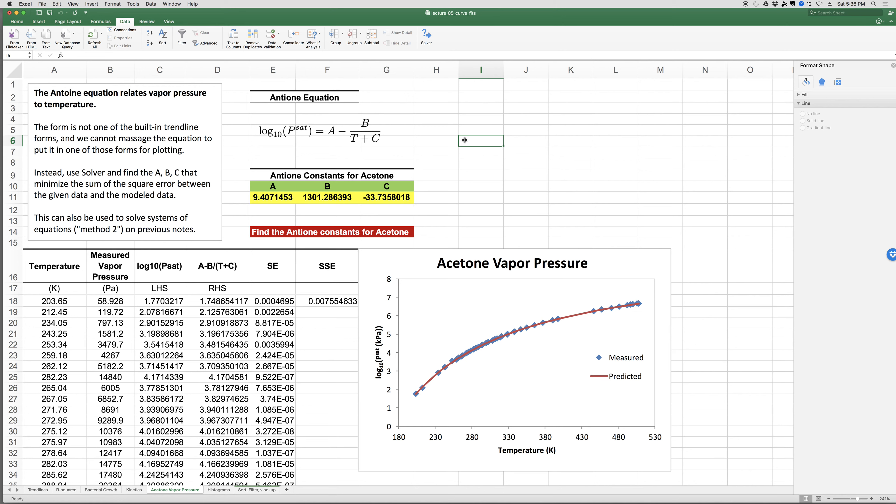
{"action": "type", "text": "x"}
{"action": "key", "text": "Return"}
{"action": "type", "text": "y"}
{"action": "key", "text": "Return"}
{"action": "type", "text": "z"}
{"action": "key", "text": "Return"}
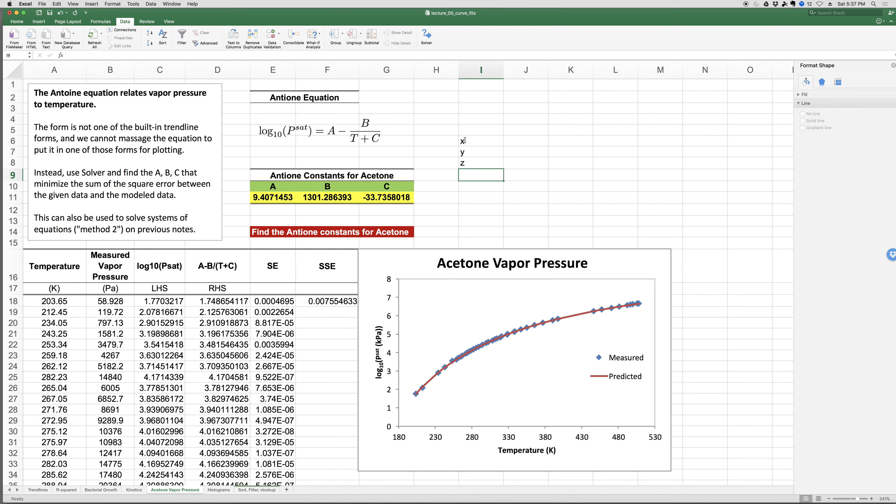
Enter the guess values 5, 6 and 7 beside the variable labels in J6:J8
{"action": "key", "text": "Right"}
{"action": "key", "text": "Up"}
{"action": "key", "text": "Up"}
{"action": "key", "text": "Up"}
{"action": "type", "text": "5"}
{"action": "key", "text": "Return"}
{"action": "type", "text": "6"}
{"action": "key", "text": "Return"}
{"action": "type", "text": "7"}
{"action": "key", "text": "Return"}
Enter the function labels f1, f2 and f3 in cells I10:I12
{"action": "key", "text": "Down"}
{"action": "key", "text": "Left"}
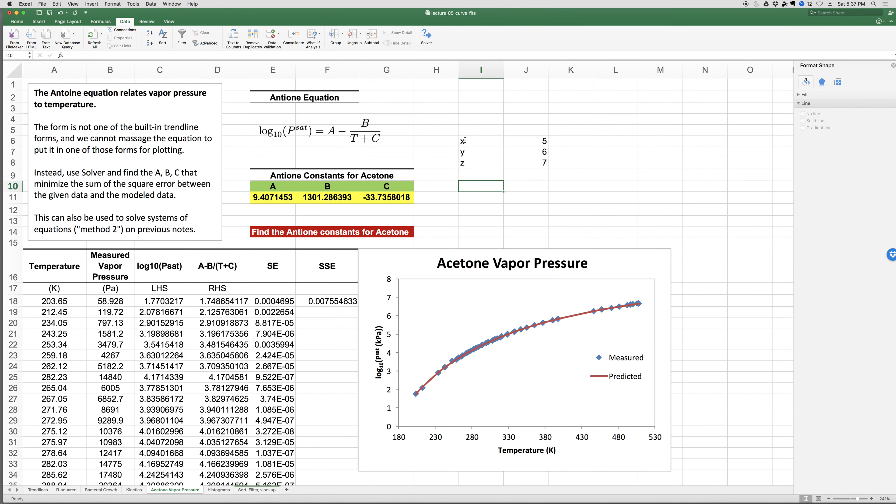
{"action": "type", "text": "f1"}
{"action": "key", "text": "Return"}
{"action": "type", "text": "f2"}
{"action": "key", "text": "Return"}
{"action": "type", "text": "f3"}
Remove the green fill, bold and centering from the f1 label in I10
{"action": "key", "text": "Up"}
{"action": "key", "text": "Up"}
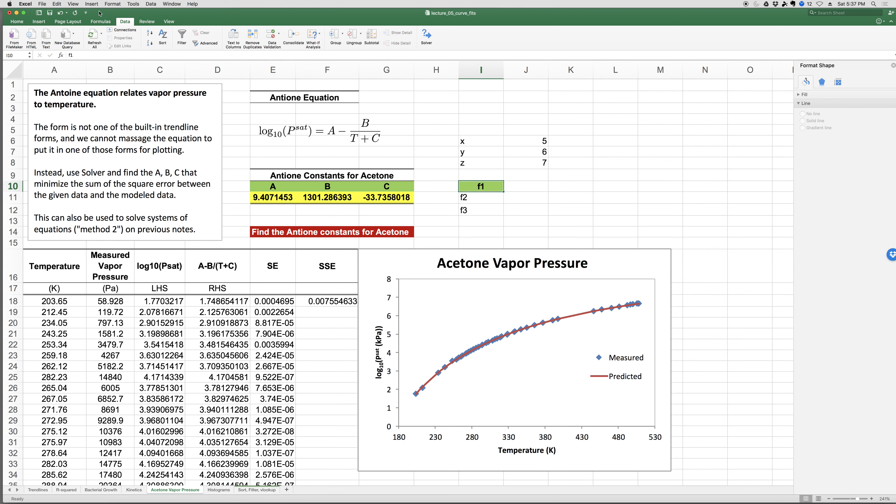
{"action": "left_click", "coordinate": [19, 23]}
{"action": "left_click", "coordinate": [143, 43]}
{"action": "left_click", "coordinate": [130, 43]}
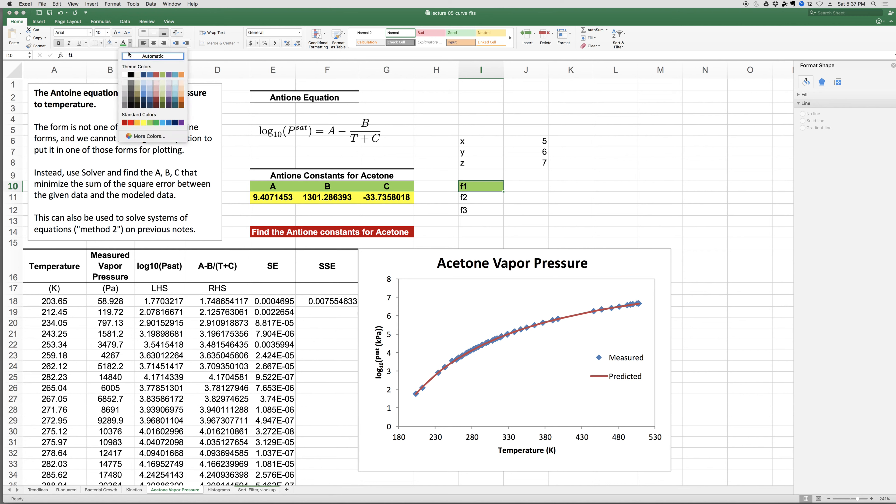
{"action": "left_click", "coordinate": [114, 47]}
{"action": "left_click", "coordinate": [109, 43]}
{"action": "left_click", "coordinate": [59, 43]}
{"action": "left_click", "coordinate": [528, 186]}
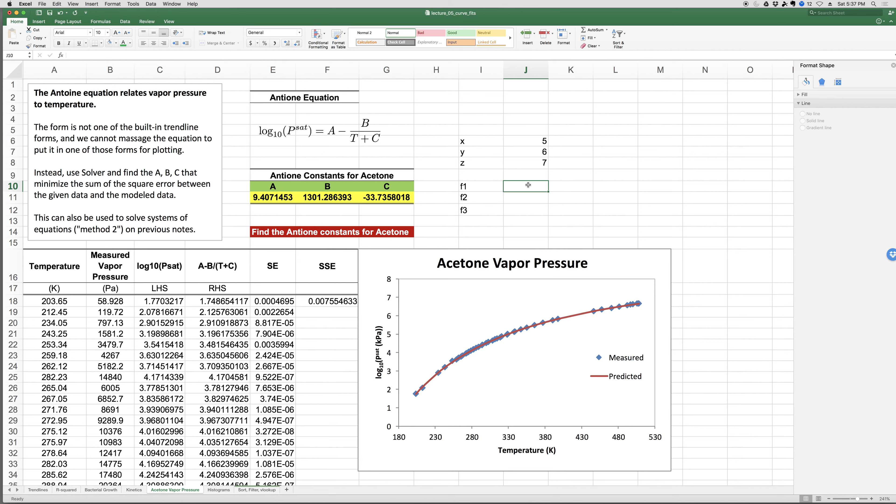
{"action": "type", "text": "=eqn"}
{"action": "key", "text": "BackSpace"}
{"action": "key", "text": "BackSpace"}
{"action": "key", "text": "BackSpace"}
{"action": "key", "text": "BackSpace"}
{"action": "key", "text": "Escape"}
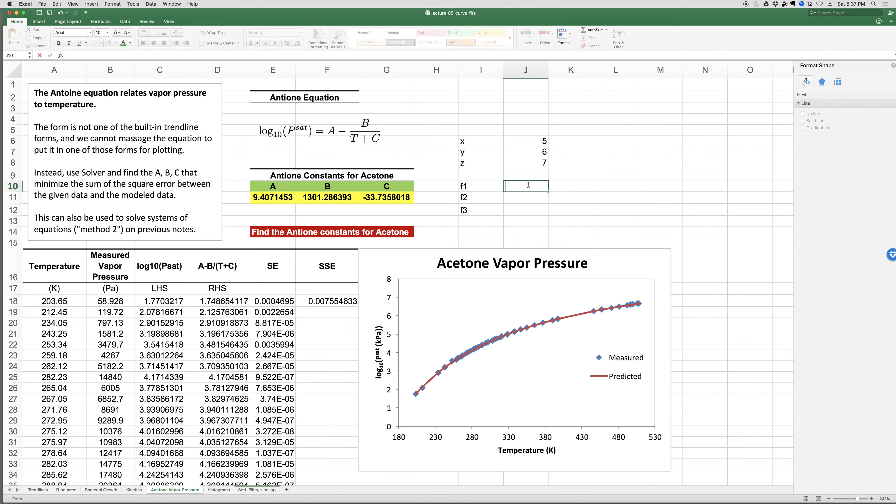
Enter the placeholder function values 0.2, 2 and 3 in J10:J12
{"action": "key", "text": "Return"}
{"action": "type", "text": "2"}
{"action": "key", "text": "Return"}
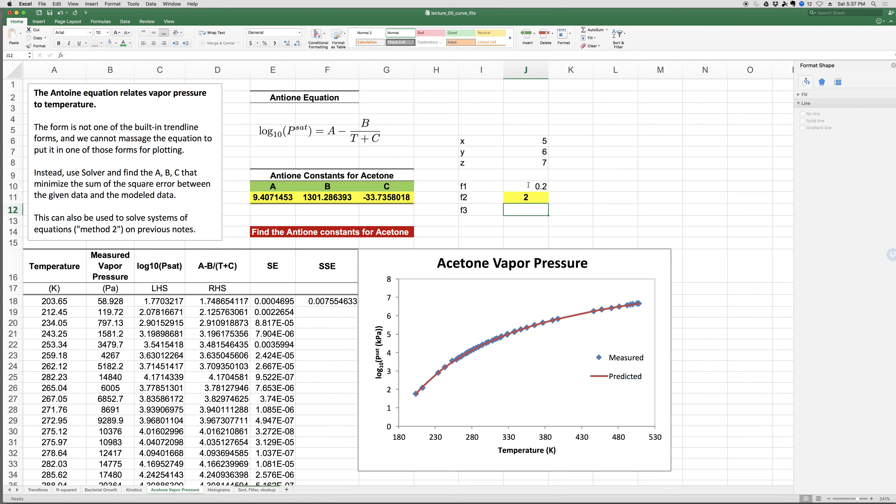
{"action": "type", "text": "3"}
{"action": "key", "text": "ctrl+Return"}
{"action": "key", "text": "Up"}
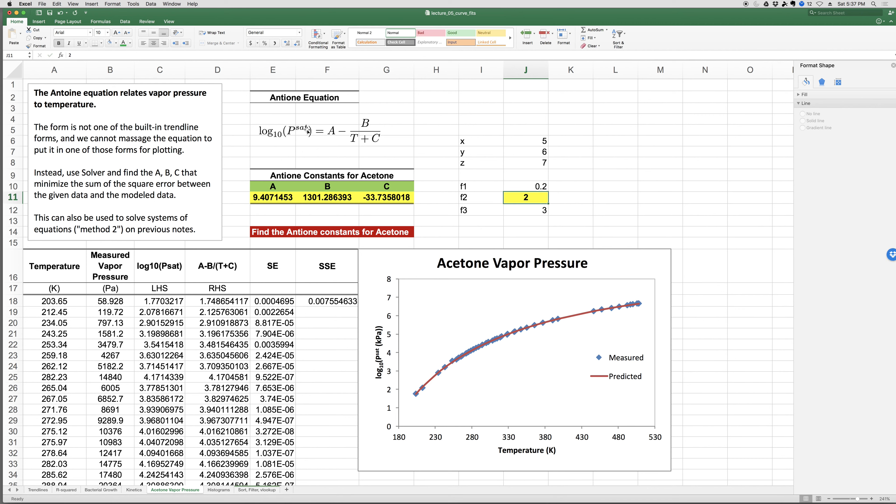
Remove the yellow fill, bold and centering from the f2 value in J11
{"action": "left_click", "coordinate": [143, 44]}
{"action": "left_click", "coordinate": [60, 43]}
{"action": "left_click", "coordinate": [110, 42]}
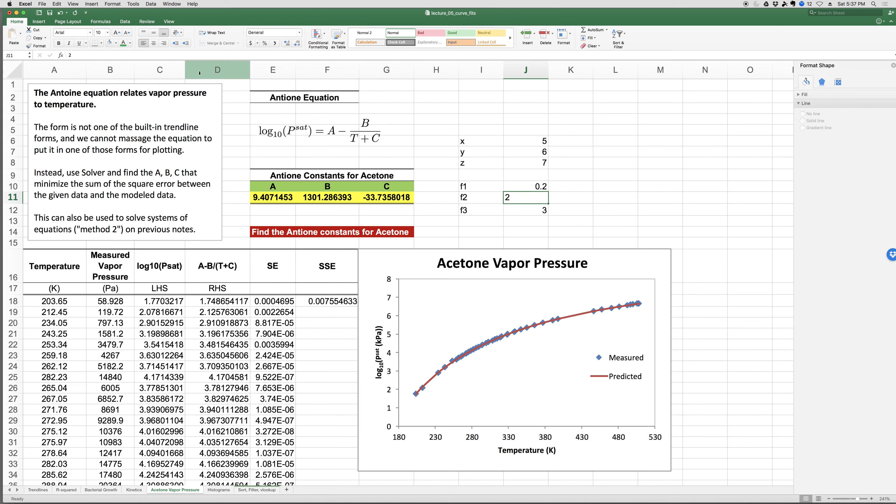
{"action": "left_click", "coordinate": [164, 44]}
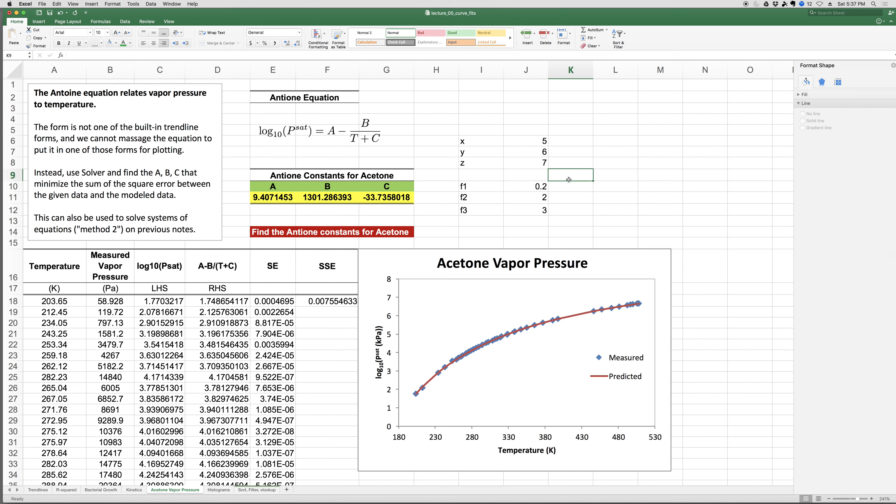
Examine the function values in J10:J12 together with the x, y and z guesses in J6:J8
{"action": "left_click_drag", "start_coordinate": [529, 186], "coordinate": [530, 208]}
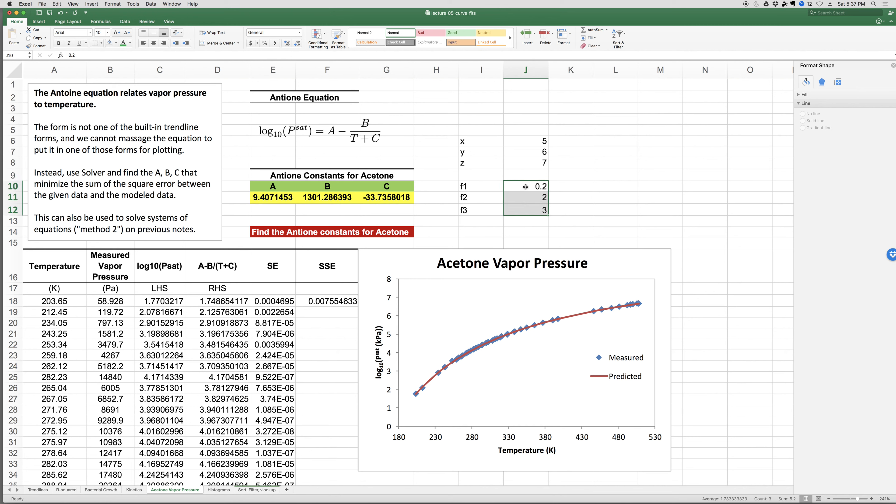
{"action": "left_click", "coordinate": [526, 186]}
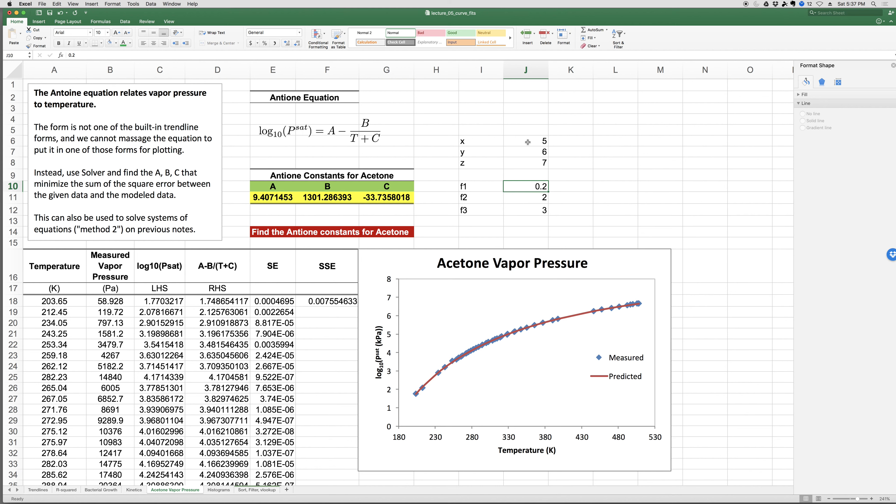
{"action": "left_click_drag", "start_coordinate": [528, 142], "coordinate": [528, 162]}
{"action": "left_click_drag", "start_coordinate": [529, 194], "coordinate": [525, 206]}
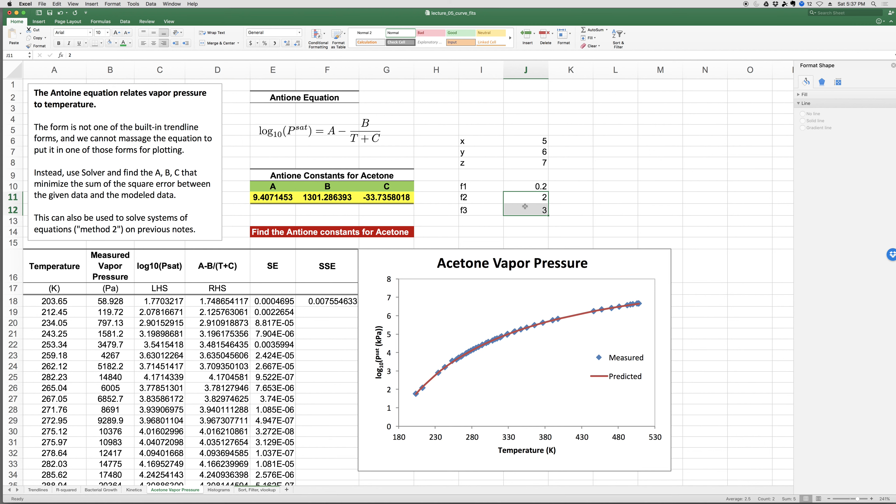
{"action": "left_click", "coordinate": [533, 187]}
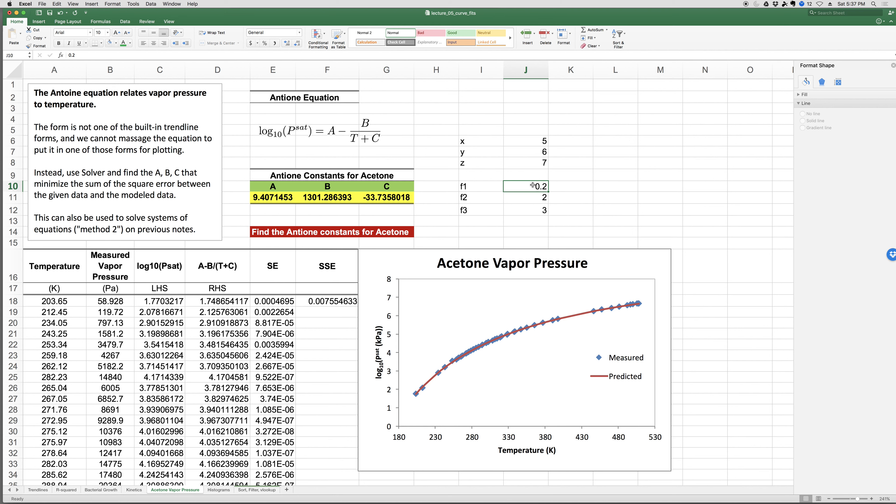
{"action": "left_click", "coordinate": [537, 197]}
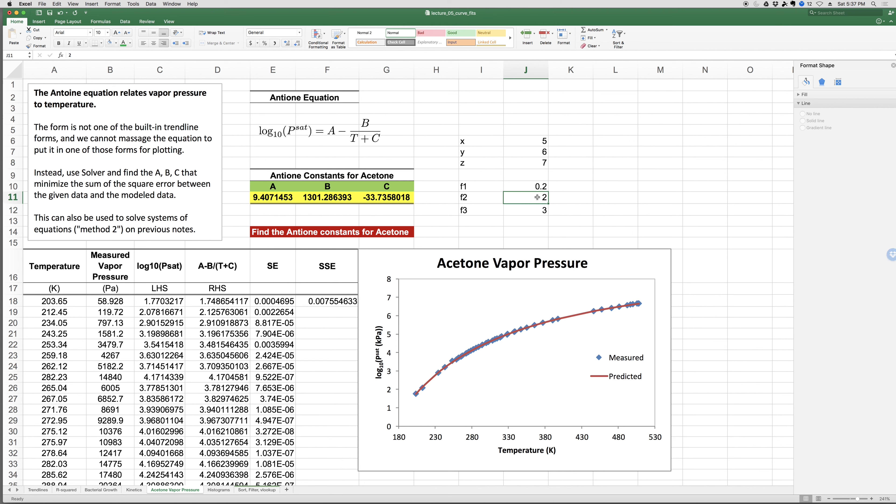
{"action": "left_click", "coordinate": [537, 210]}
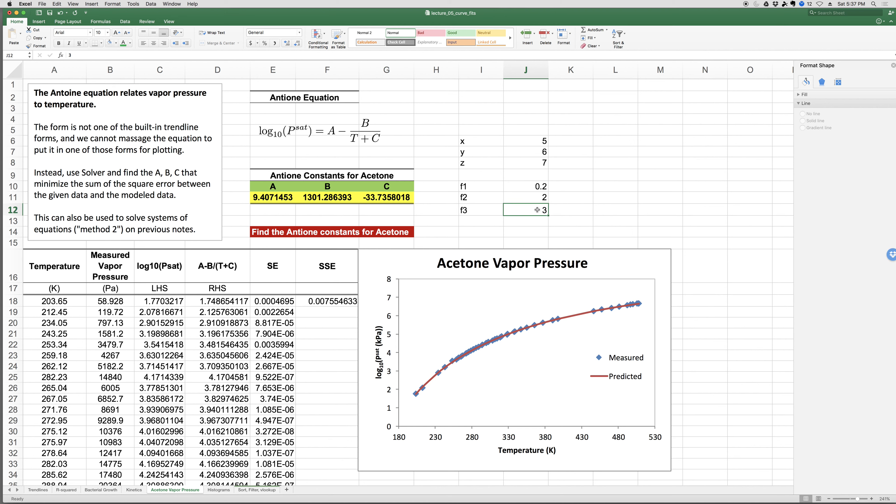
Enter =J10^2 in K10 and fill the squared-error formula down to K12
{"action": "left_click", "coordinate": [565, 187]}
{"action": "type", "text": "="}
{"action": "key", "text": "Left"}
{"action": "type", "text": "^2"}
{"action": "key", "text": "Return"}
{"action": "left_click", "coordinate": [574, 187]}
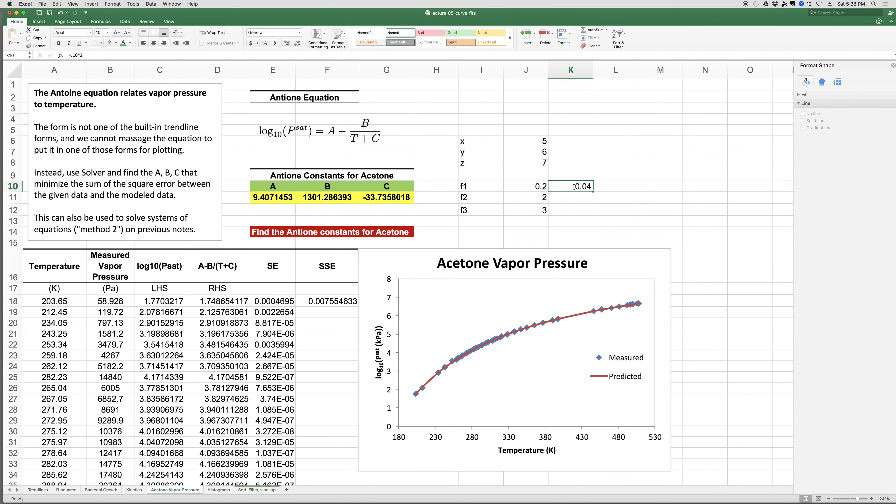
{"action": "left_click_drag", "start_coordinate": [593, 191], "coordinate": [593, 214]}
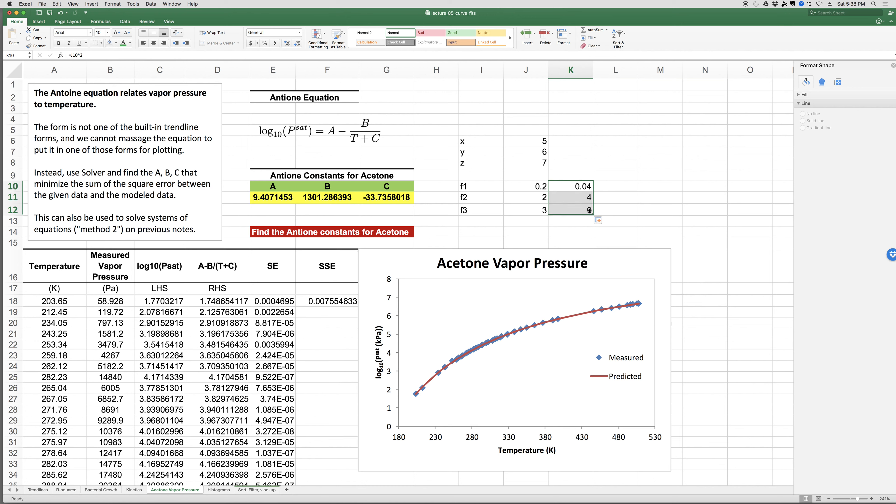
Label the squared-error column SE in K9 and the adjacent column SSE in L9
{"action": "left_click", "coordinate": [578, 174]}
{"action": "type", "text": "S"}
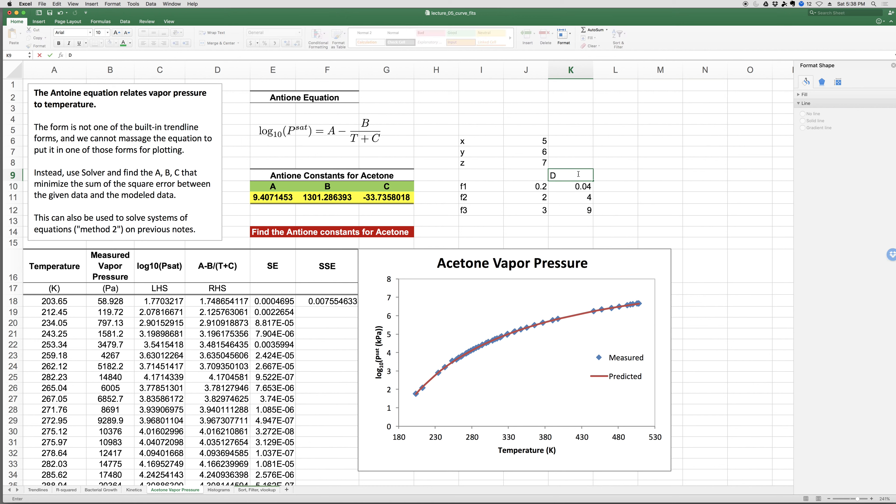
{"action": "type", "text": "E"}
{"action": "key", "text": "Tab"}
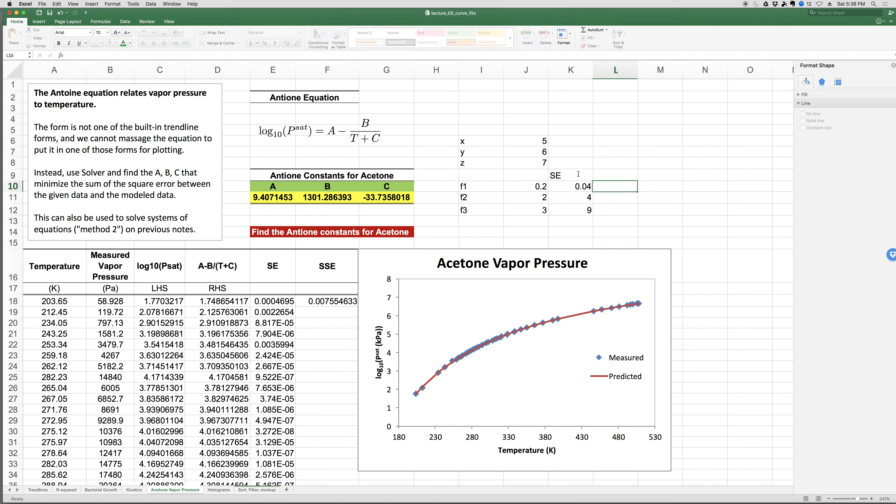
{"action": "type", "text": "SSE"}
{"action": "key", "text": "Return"}
Enter =SUM(K10:K12) in L10 to total the squared errors of the three functions
{"action": "type", "text": "=sum("}
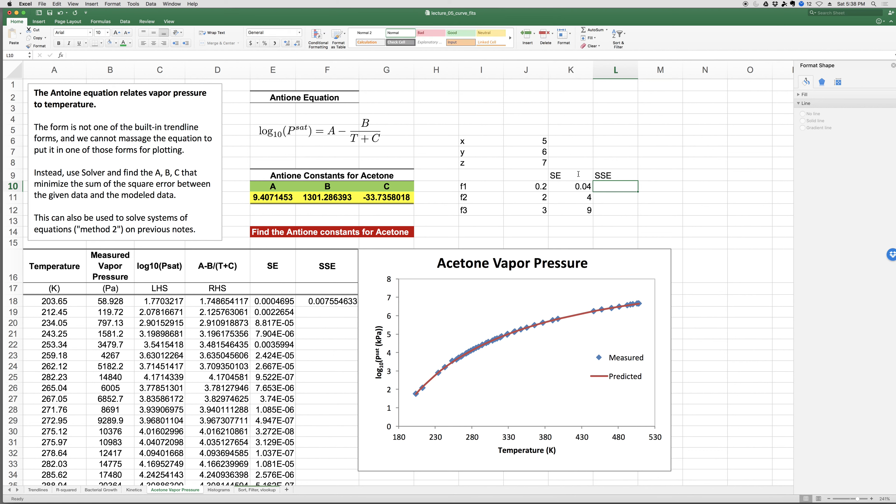
{"action": "key", "text": "shift+Down"}
{"action": "key", "text": "shift+Down"}
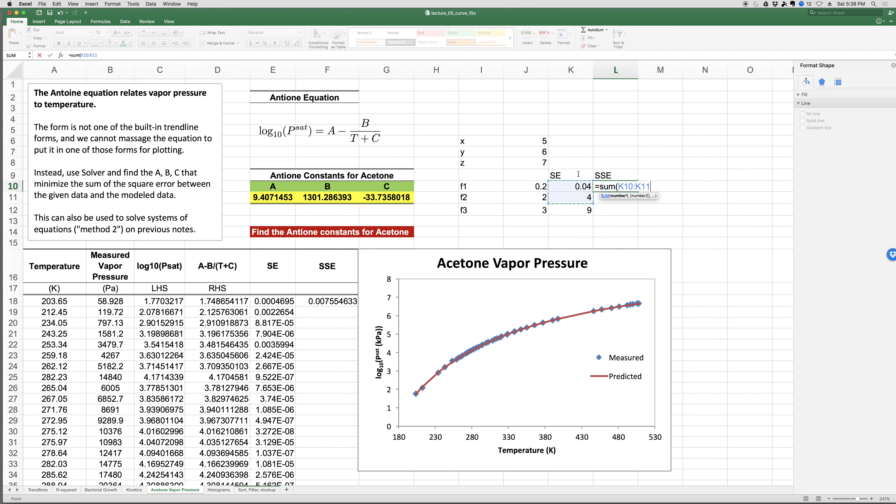
{"action": "key", "text": "Return"}
Open Solver and set the SSE cell L10 as the objective to minimize
{"action": "left_click", "coordinate": [610, 185]}
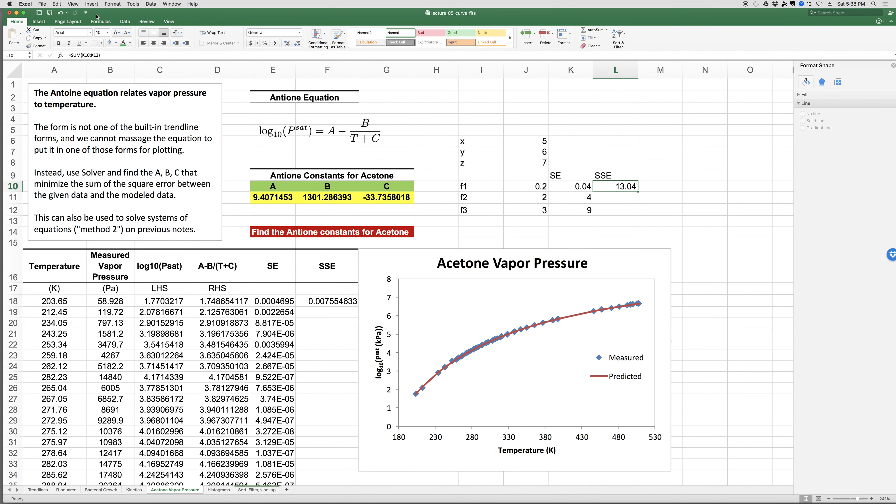
{"action": "left_click", "coordinate": [124, 23]}
{"action": "left_click", "coordinate": [426, 35]}
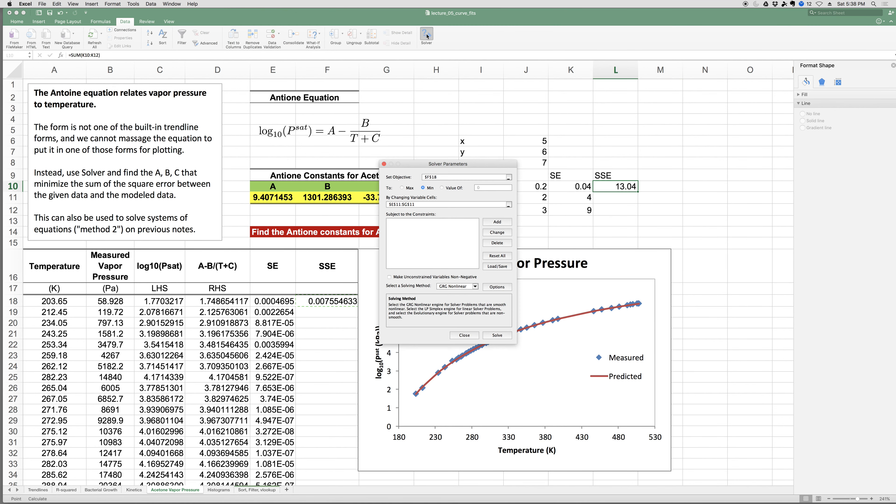
{"action": "left_click", "coordinate": [613, 187]}
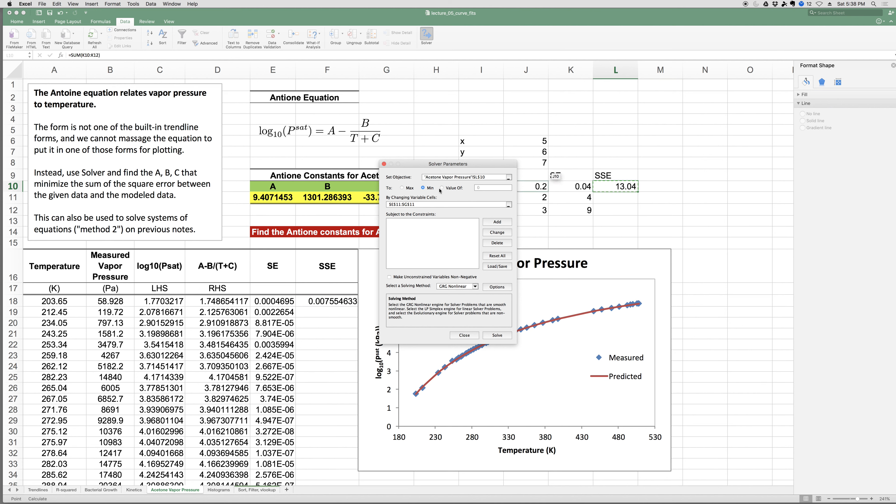
{"action": "left_click", "coordinate": [426, 189]}
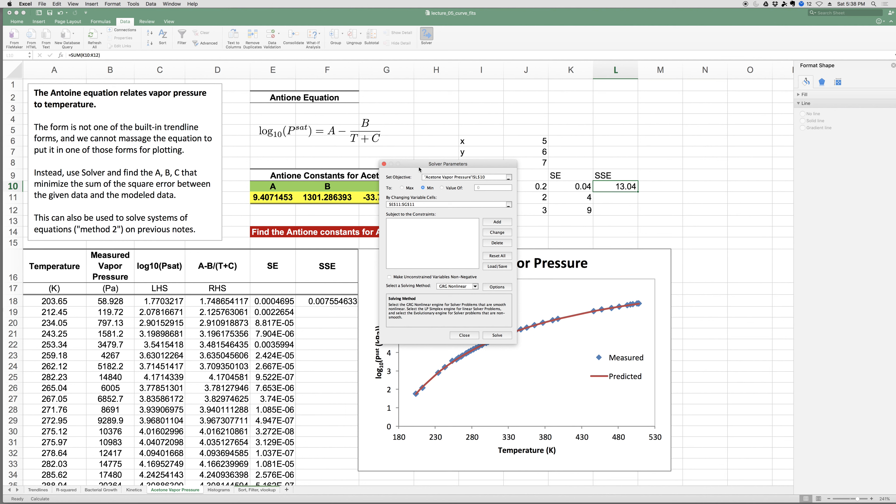
Set Solver's changing variable cells to the x, y and z guesses in J6:J8 and run Solver
{"action": "left_click_drag", "start_coordinate": [419, 168], "coordinate": [270, 117]}
{"action": "left_click", "coordinate": [359, 152]}
{"action": "left_click_drag", "start_coordinate": [530, 141], "coordinate": [537, 166]}
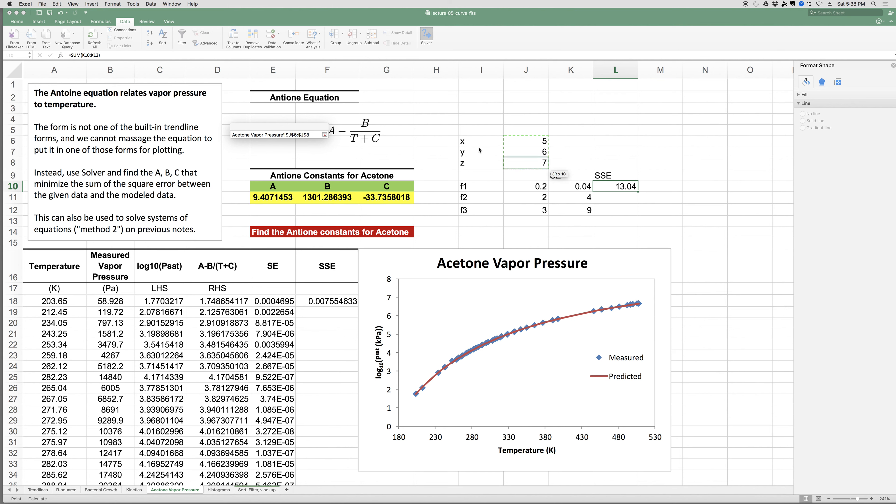
{"action": "left_click", "coordinate": [324, 135]}
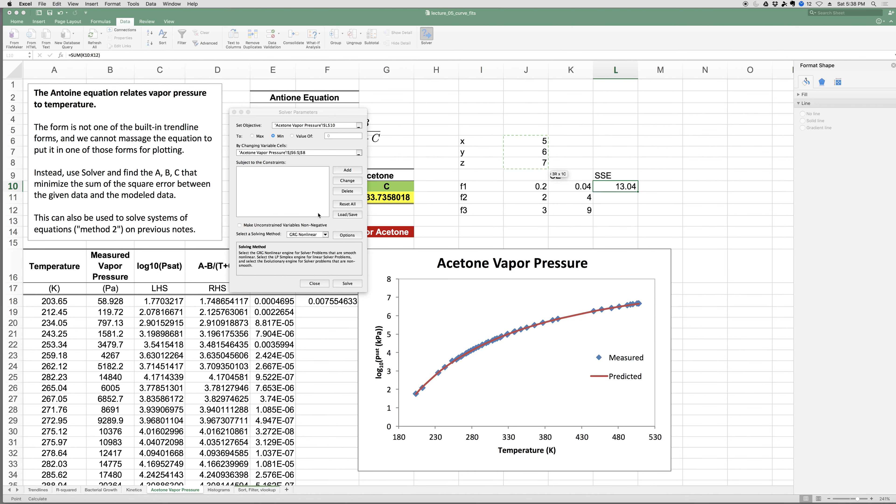
{"action": "left_click", "coordinate": [347, 284]}
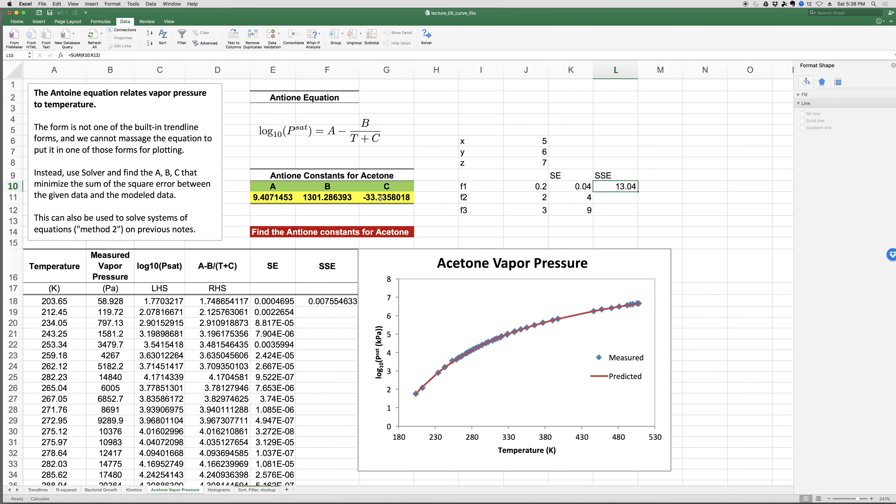
Clear the system-of-equations example from cells I4:L12
{"action": "left_click_drag", "start_coordinate": [468, 122], "coordinate": [602, 213]}
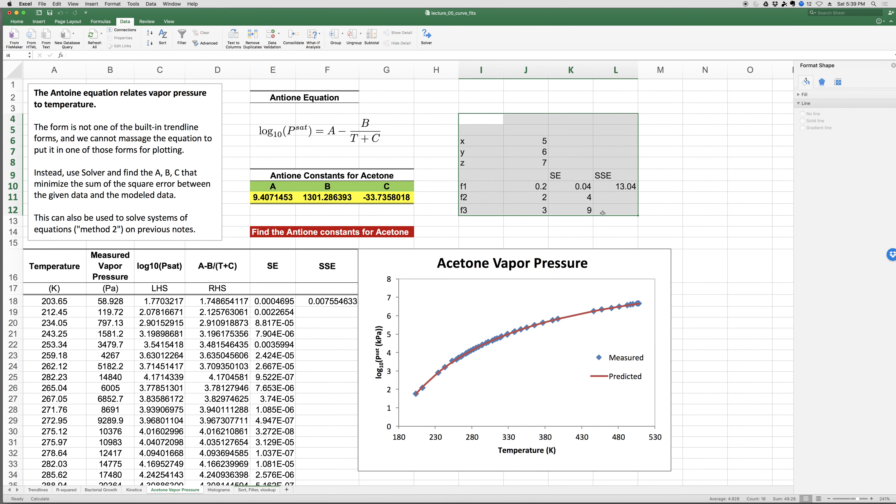
{"action": "key", "text": "Delete"}
{"action": "left_click", "coordinate": [443, 151]}
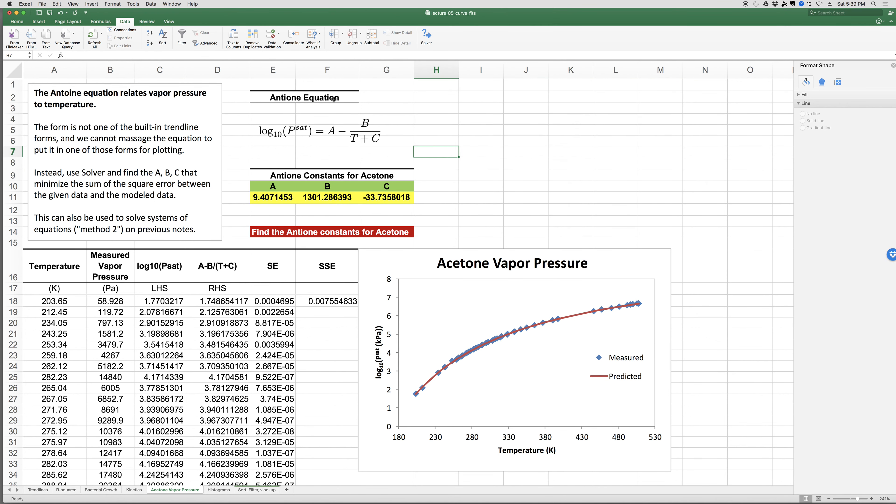